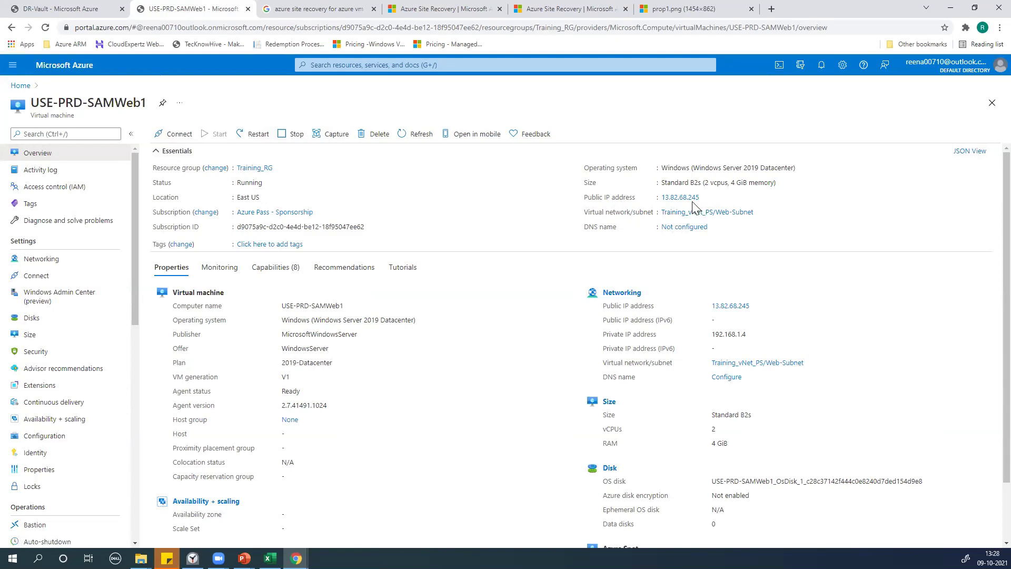
Copy the VM's public IP 13.82.68.245 and bring up Run to start Remote Desktop
click(706, 198)
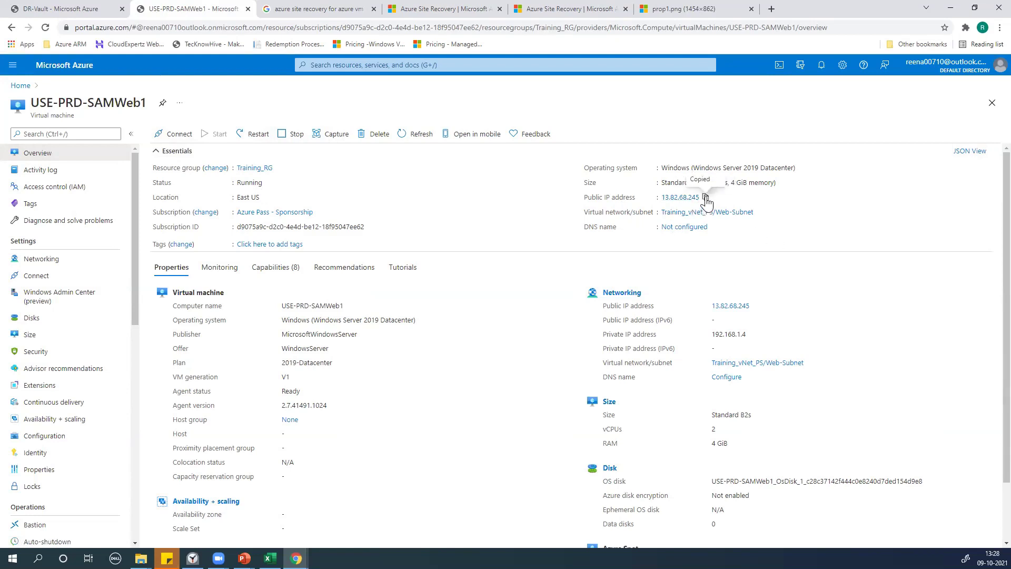
key(super+r)
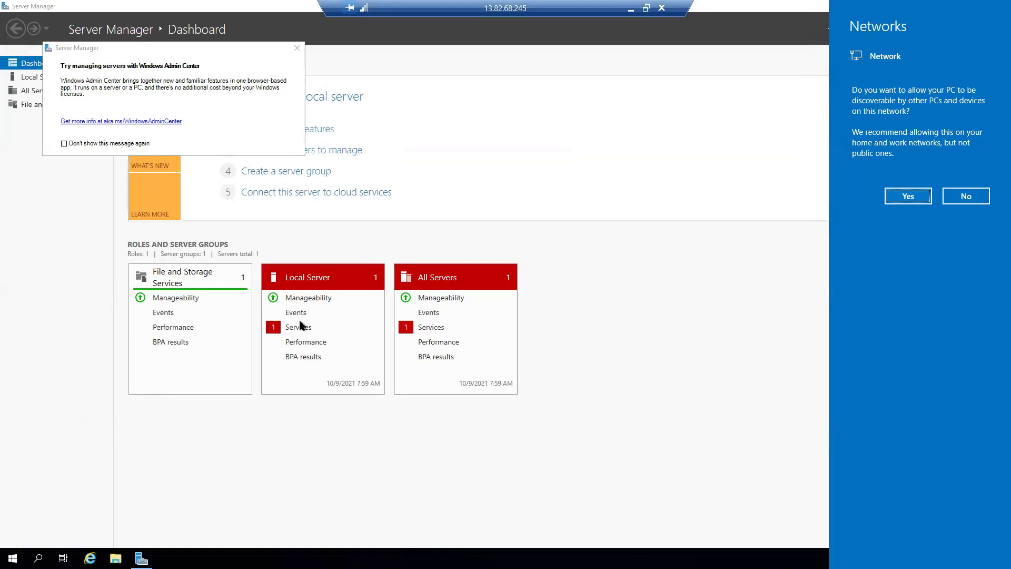
Decline network discovery, dismiss the Admin Center prompt, and close Server Manager to reach the desktop
click(968, 196)
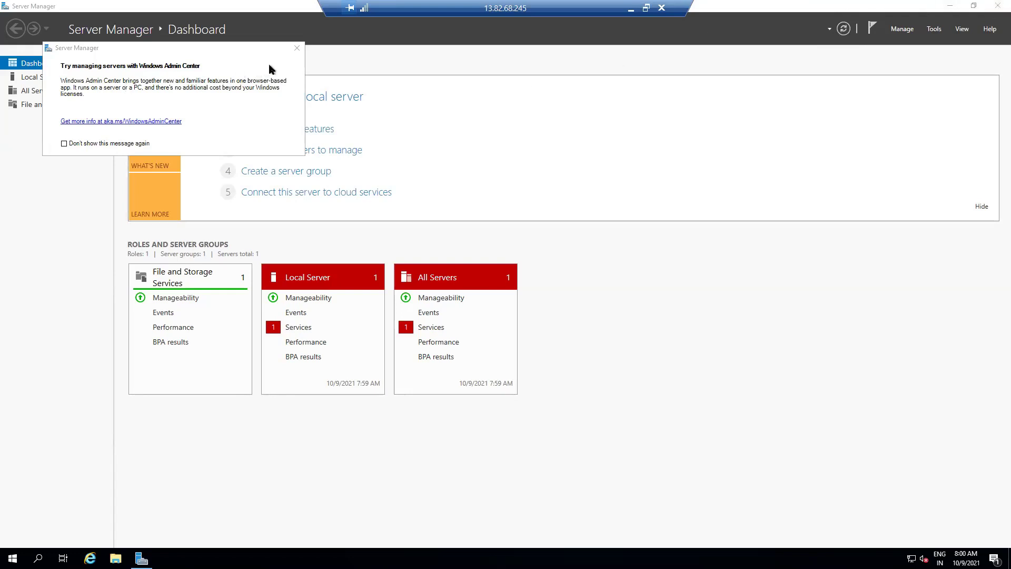
click(297, 49)
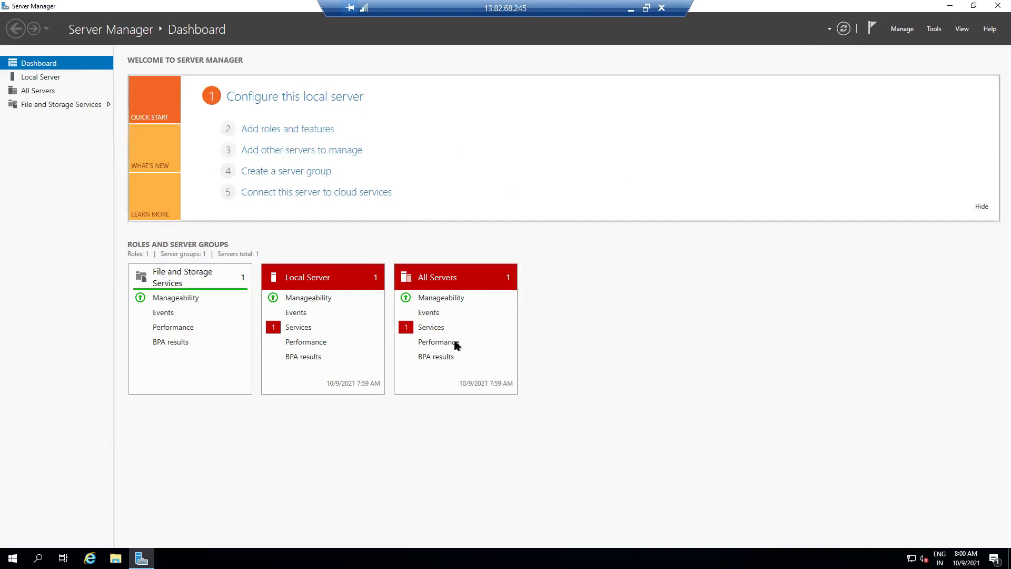
click(993, 6)
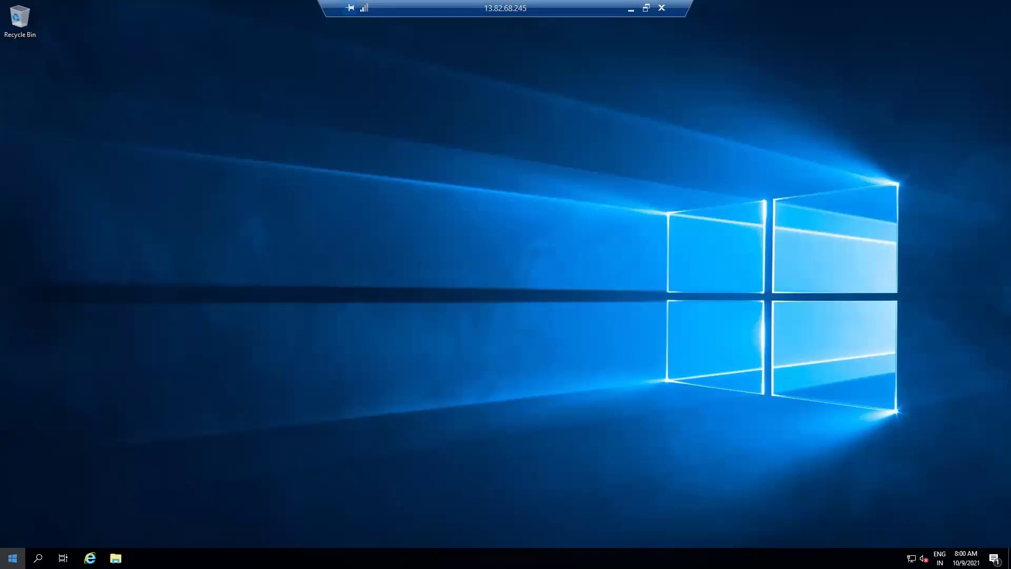
click(12, 558)
Find Server Manager from Start, dismiss the Admin Center popup, and launch Add Roles and Features
text(servicer)
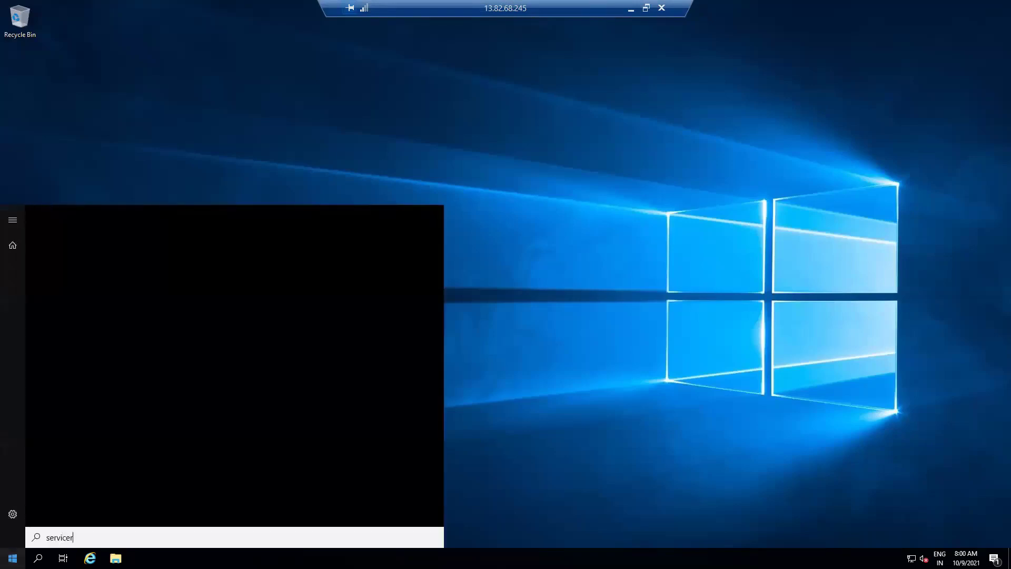
key(BackSpace)
key(BackSpace)
key(BackSpace)
key(BackSpace)
key(BackSpace)
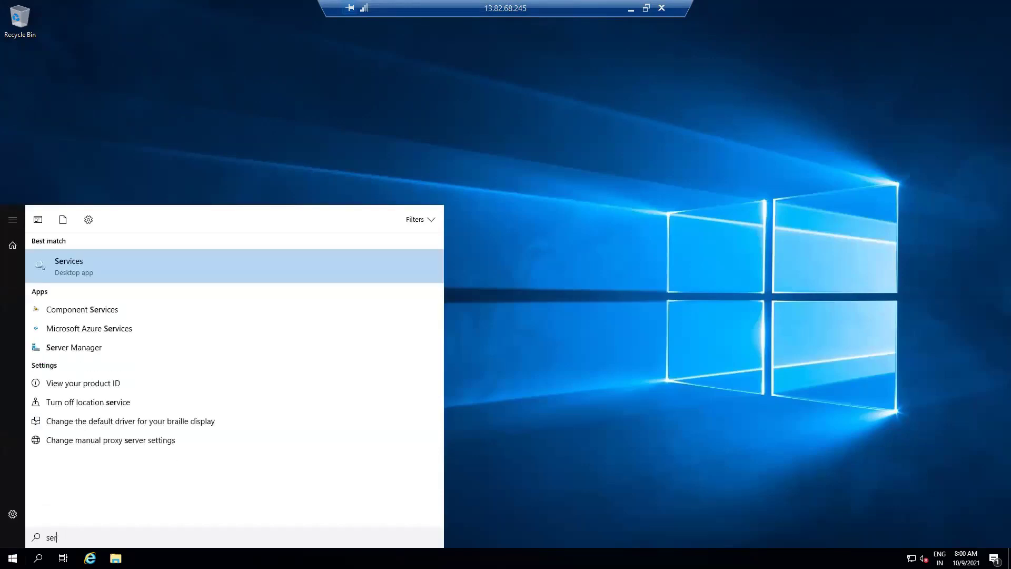
text(v)
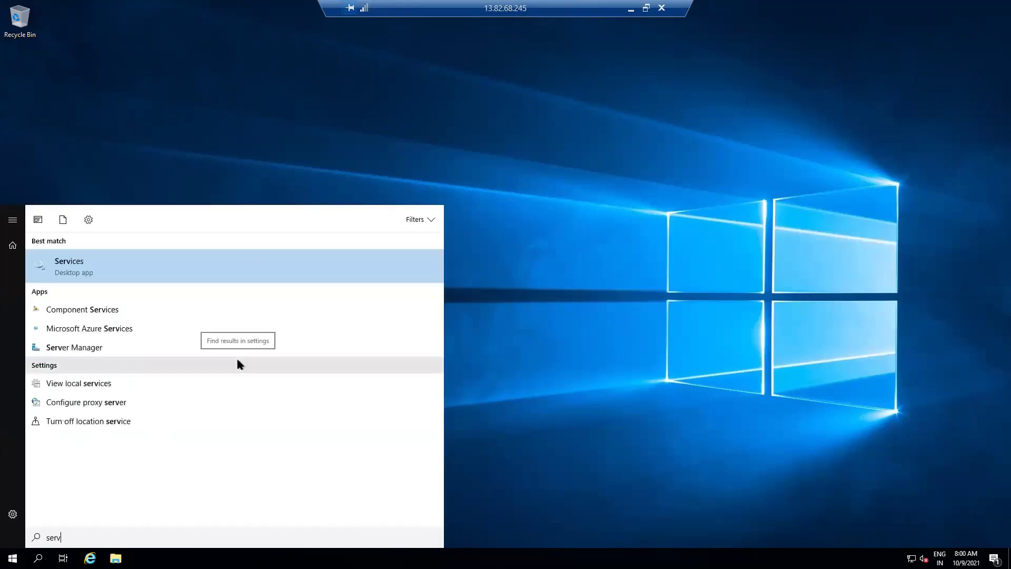
text(er ma)
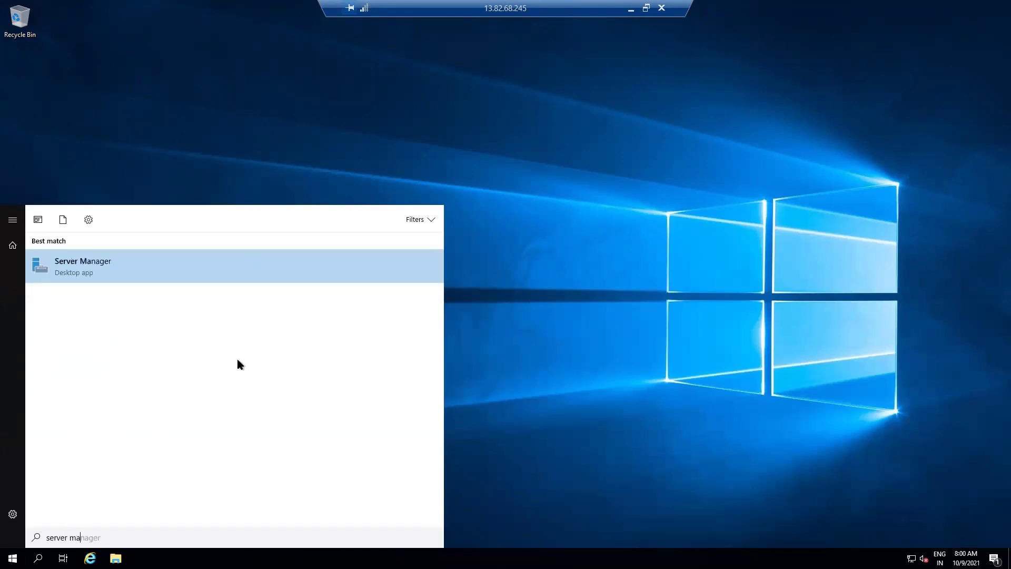
click(87, 264)
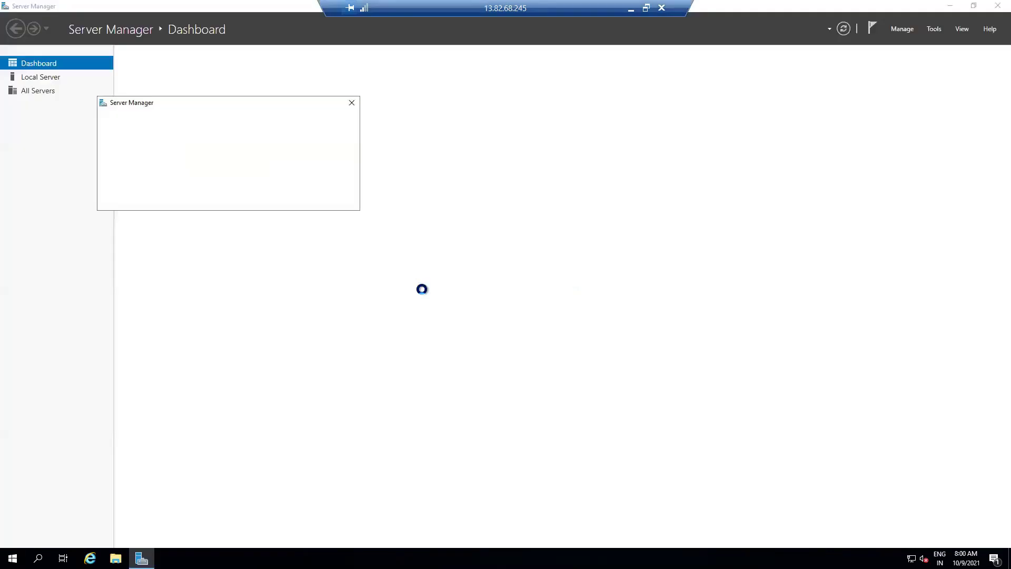
click(351, 104)
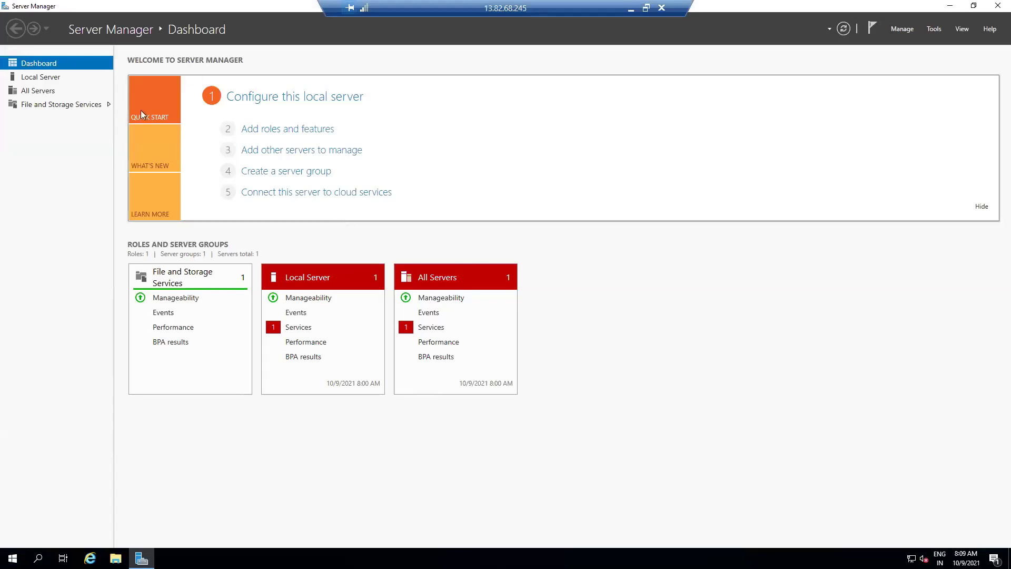
click(903, 29)
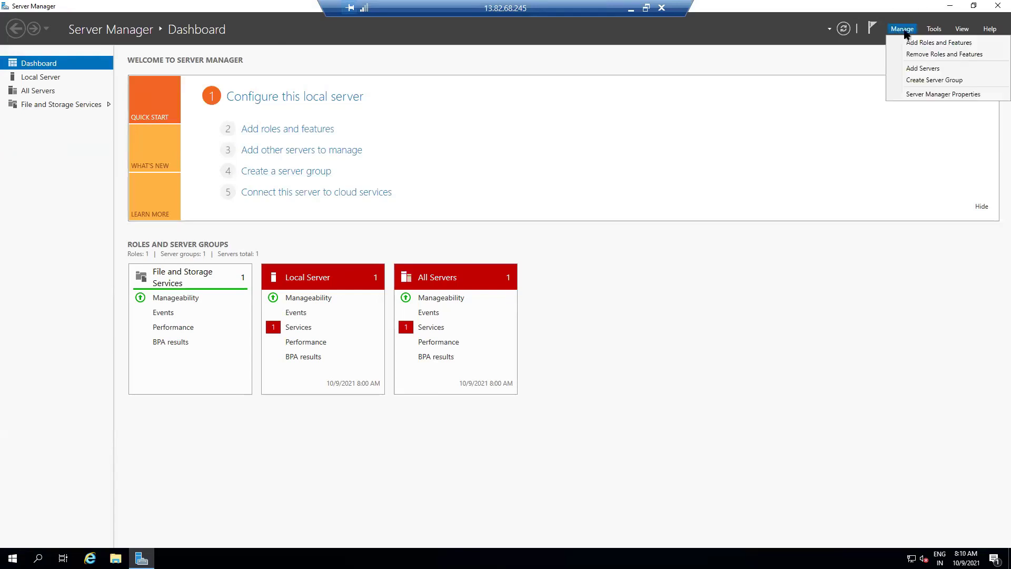
click(930, 45)
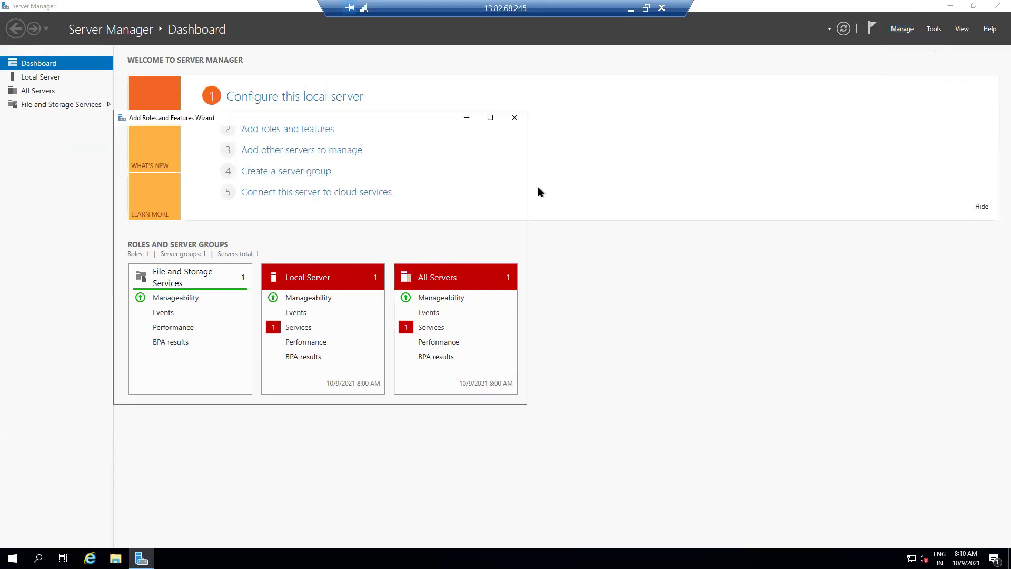
Skip the intro page in future and keep role-based installation on this server
drag(216, 118, 433, 130)
drag(452, 176, 443, 169)
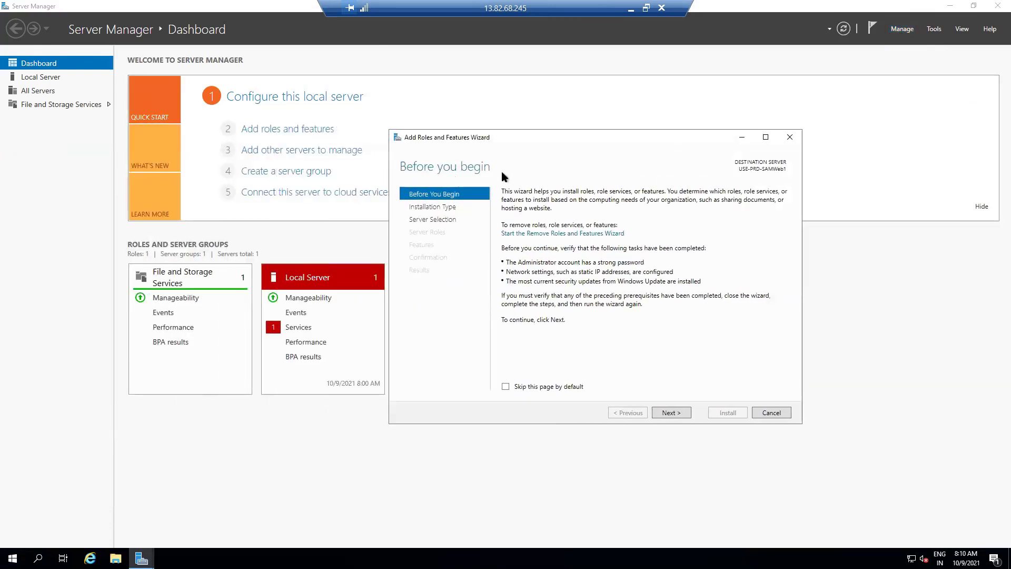
click(505, 387)
click(667, 414)
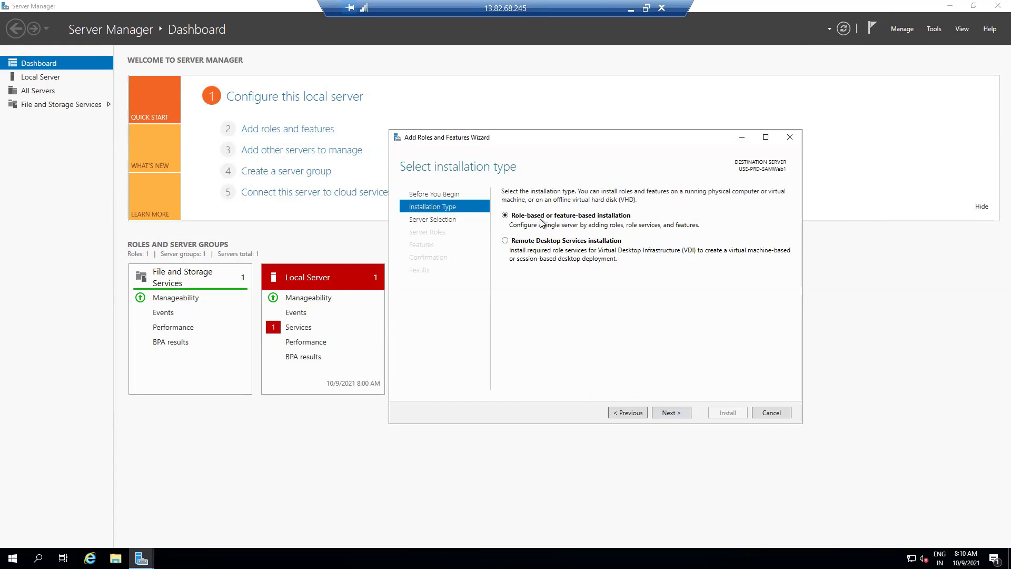
click(669, 414)
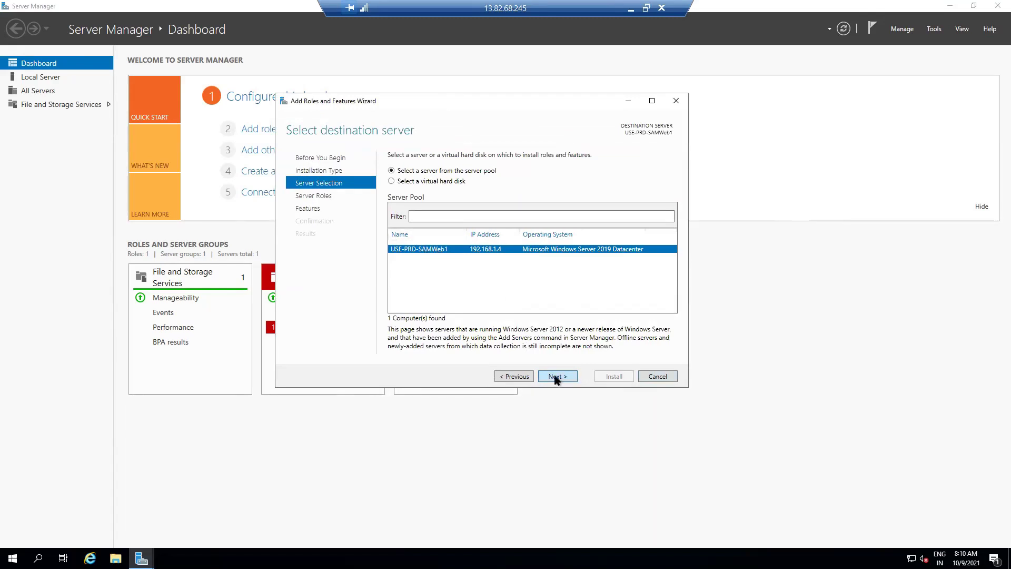
click(555, 377)
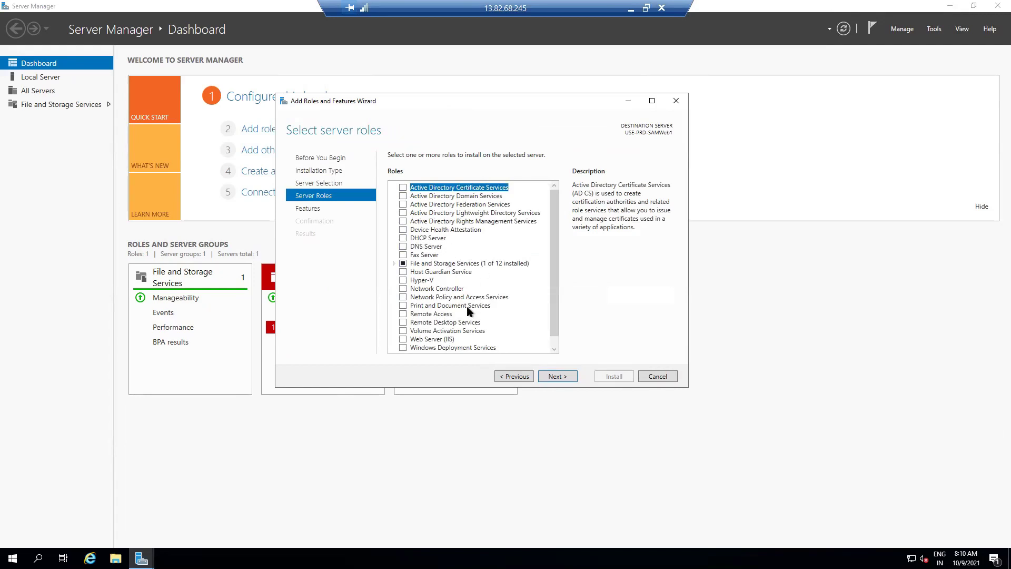
Tick the Web Server (IIS) role with its management tools and advance to Features
scroll(452, 284, down, 1)
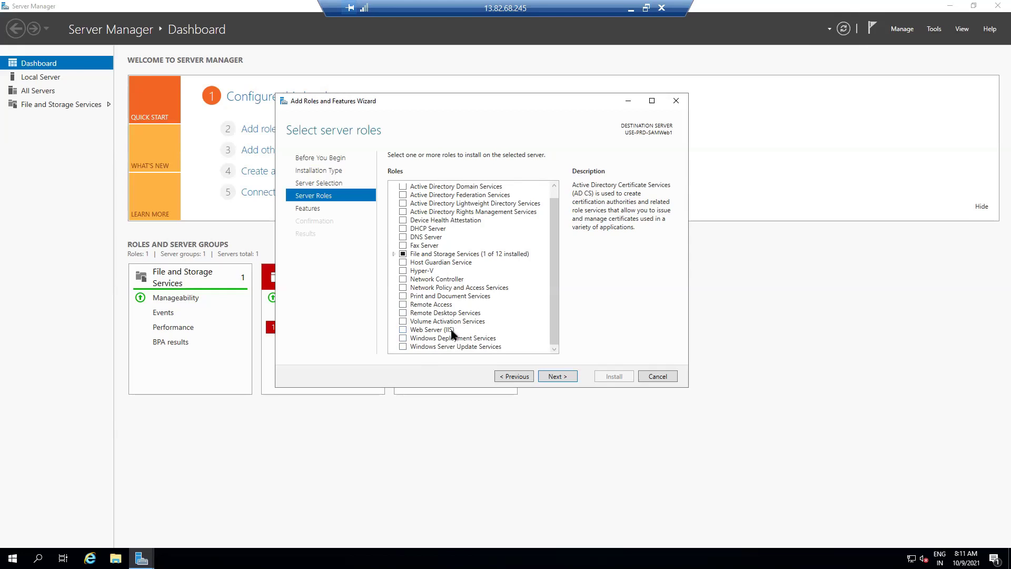
click(403, 329)
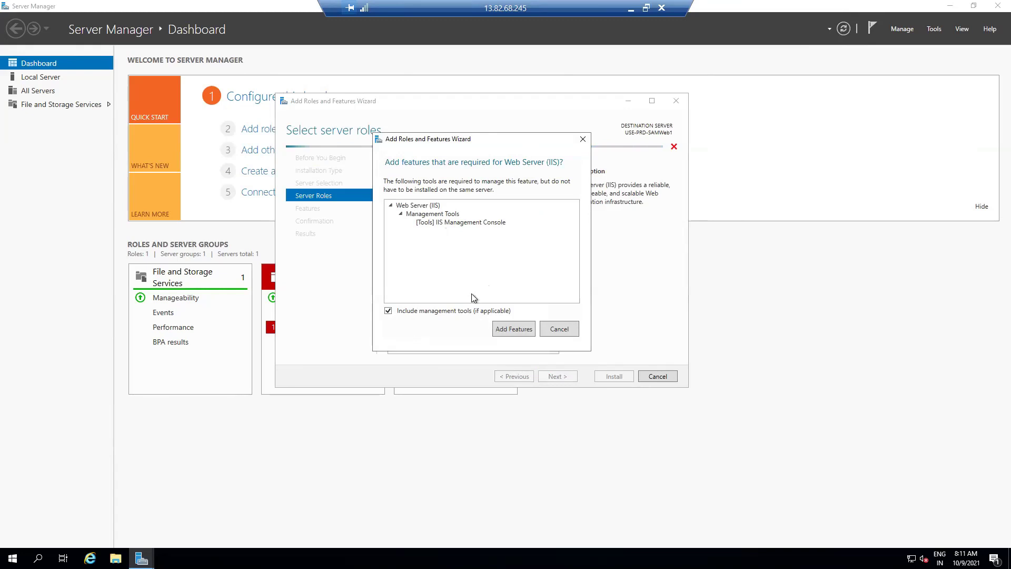
click(511, 328)
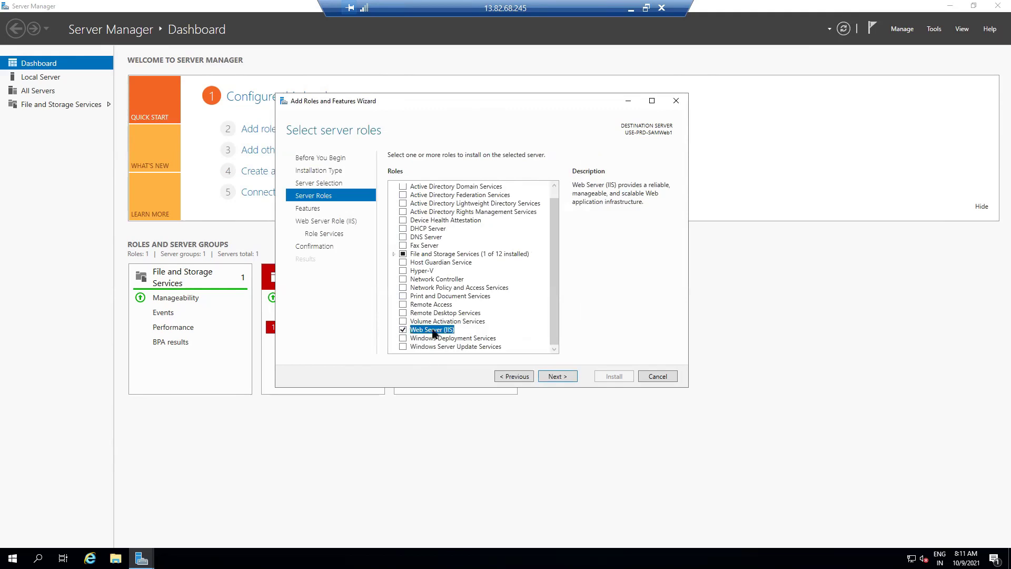
click(556, 377)
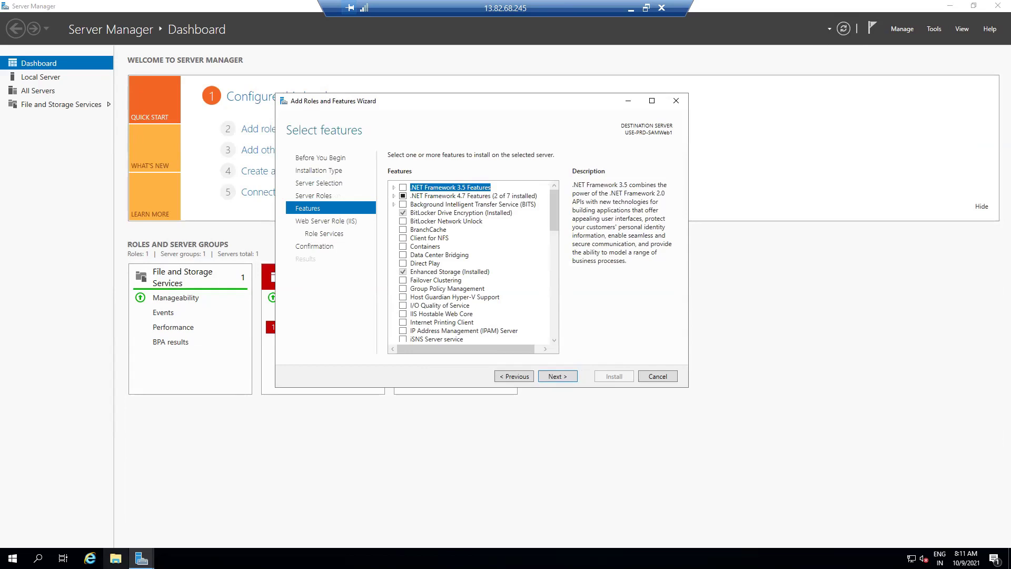
right_click(116, 559)
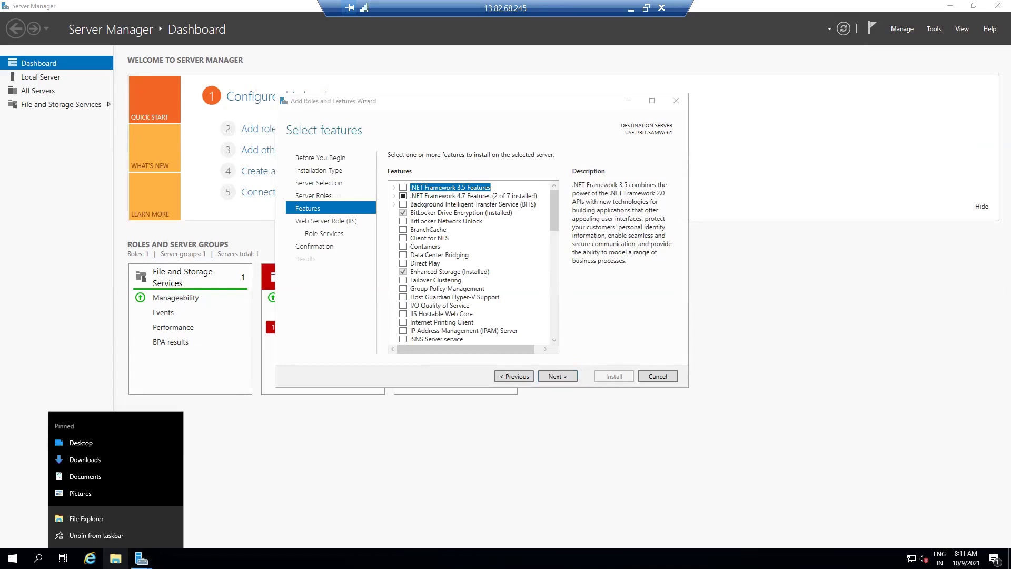
click(77, 519)
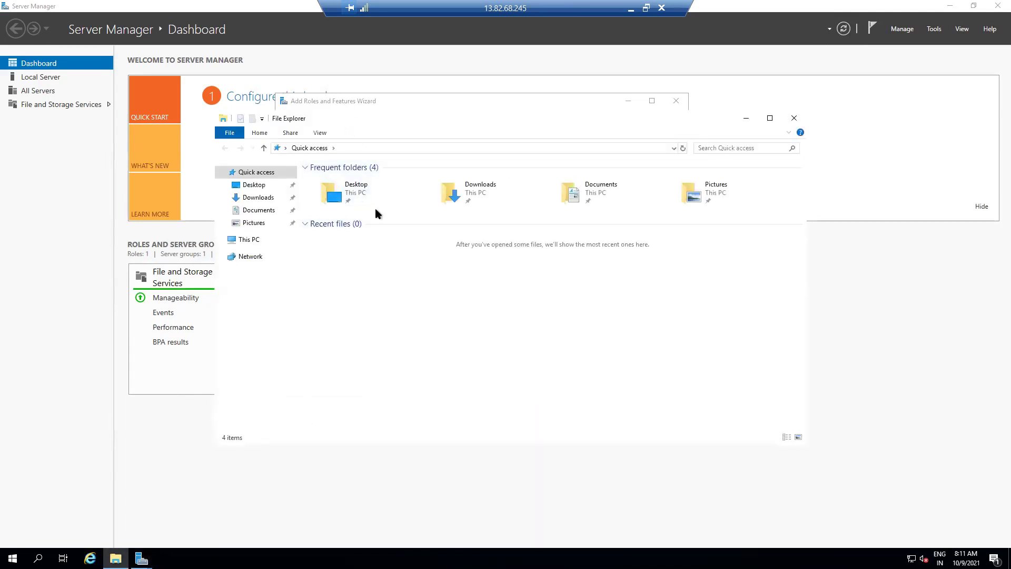
click(249, 240)
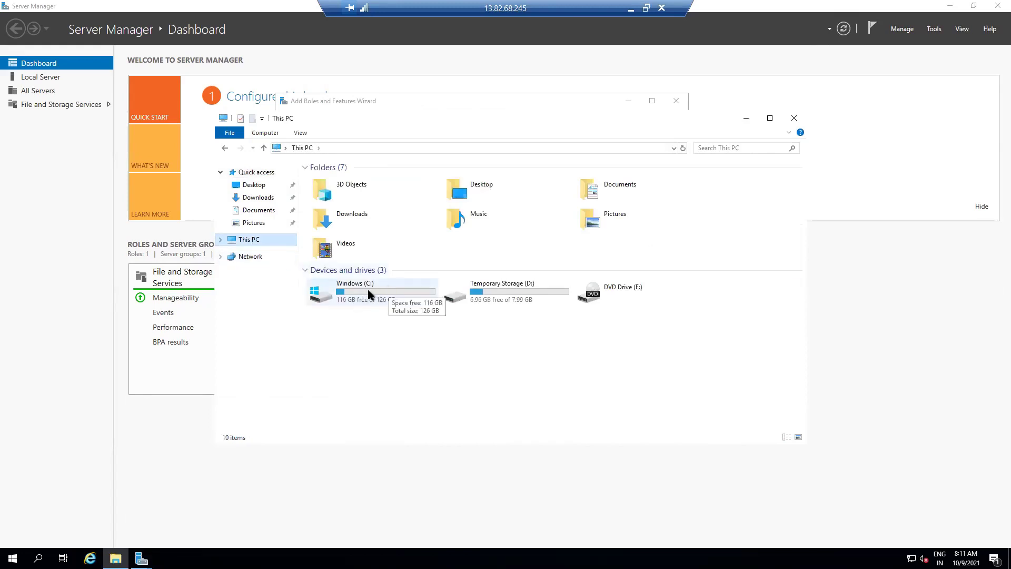
double_click(337, 295)
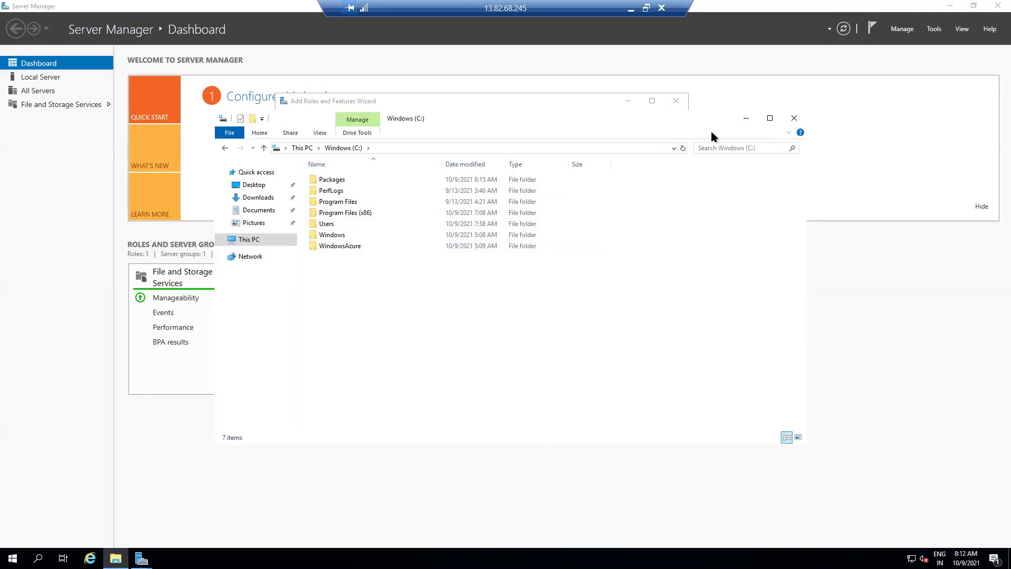
click(744, 120)
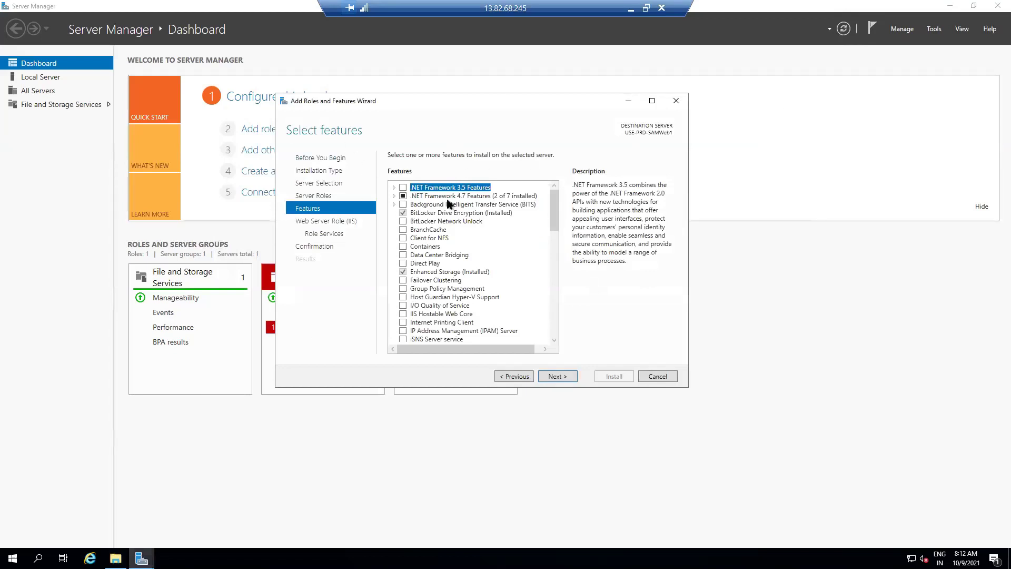
Accept default features and IIS role services, then install Web Server (IIS) on SAMWeb1
click(516, 377)
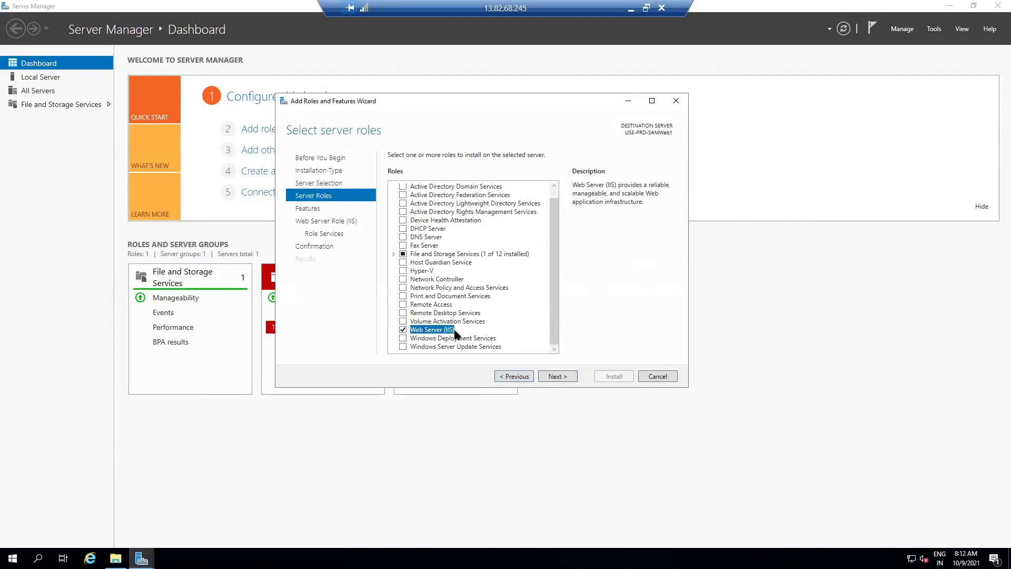
click(557, 378)
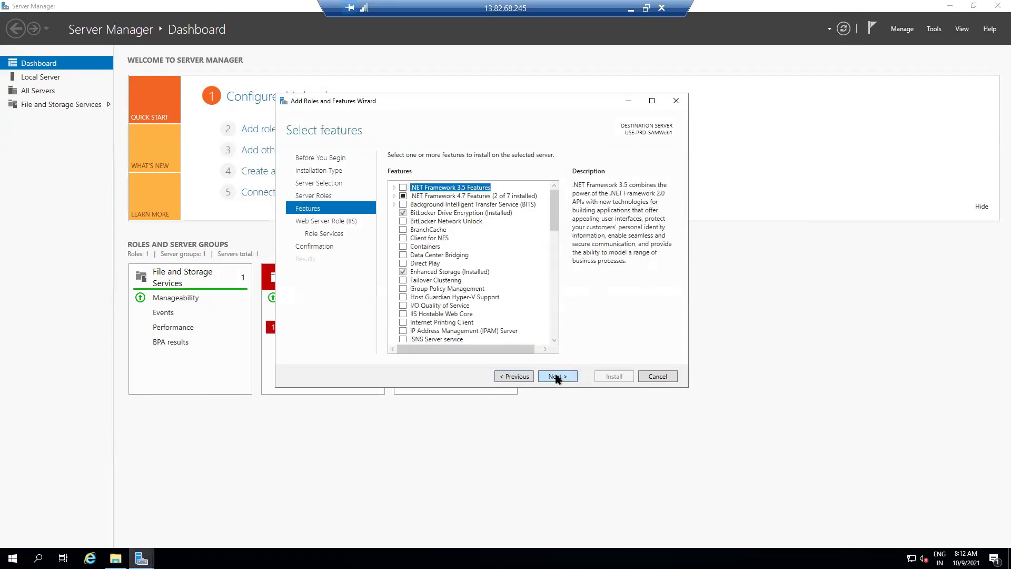
click(558, 377)
click(557, 377)
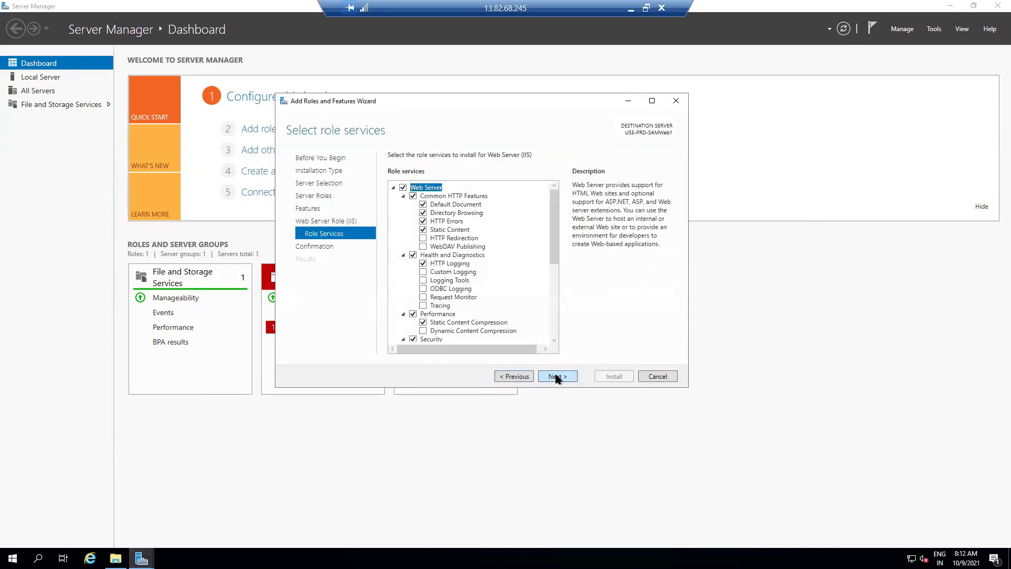
click(558, 377)
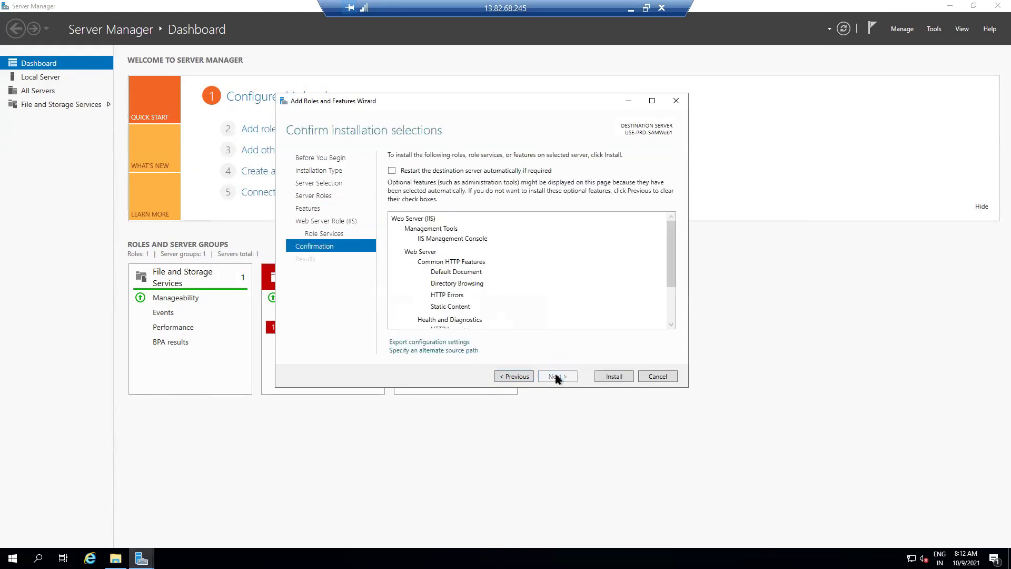
click(608, 378)
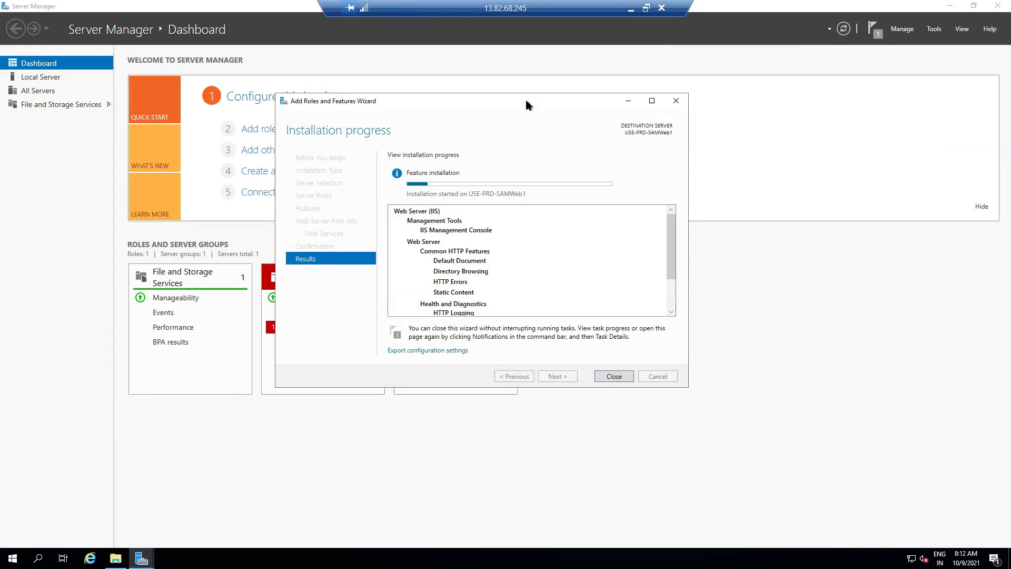
click(631, 9)
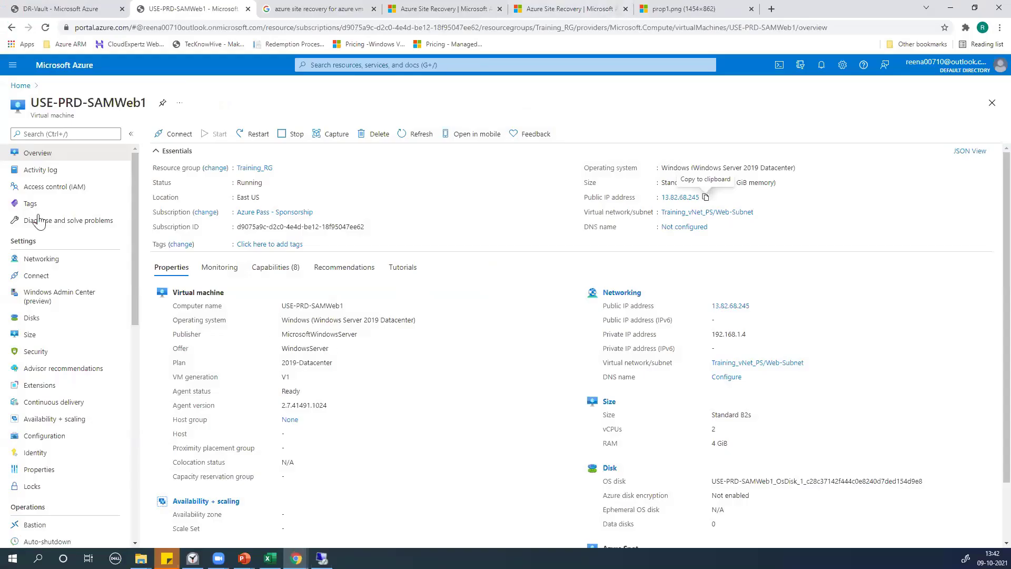
Open USE-PRD-SAMWeb2 from Virtual machines and view its Connect options
click(20, 86)
click(360, 126)
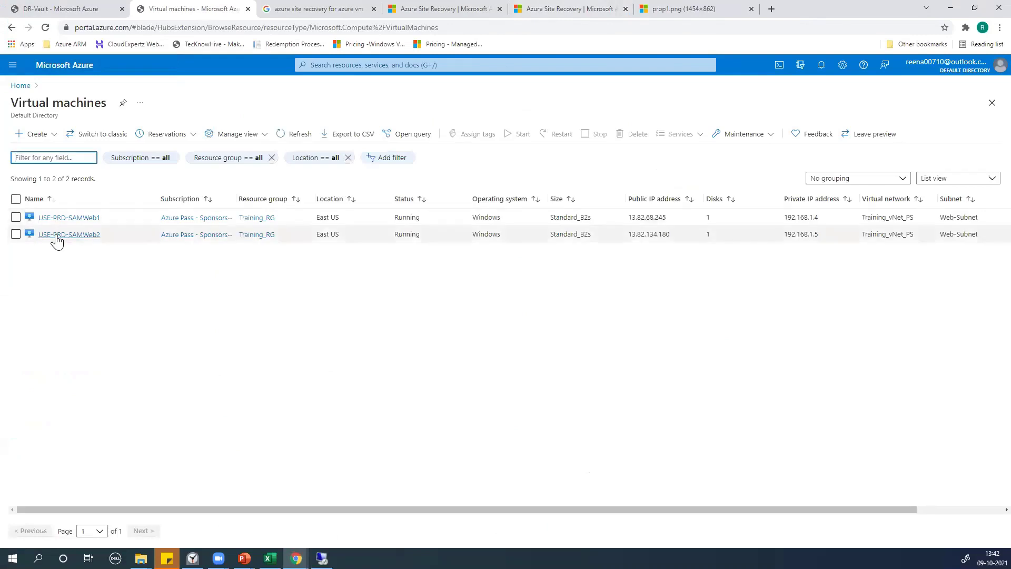
click(56, 235)
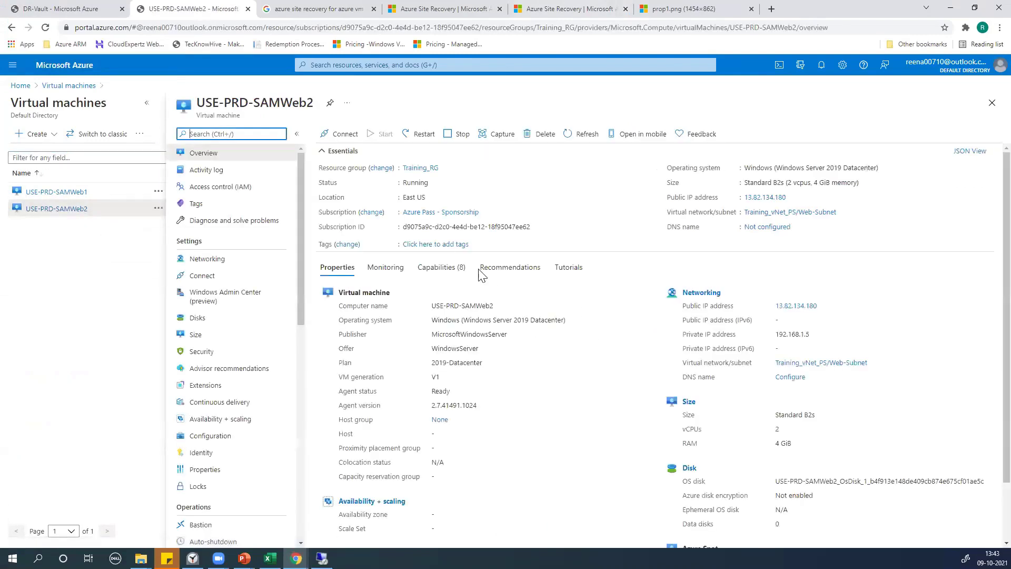
click(343, 134)
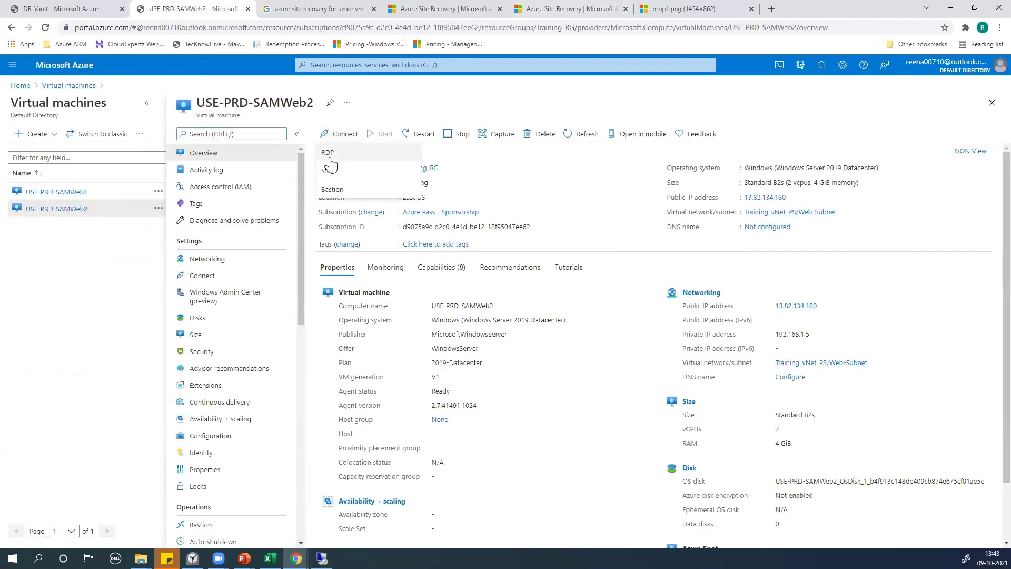
click(792, 197)
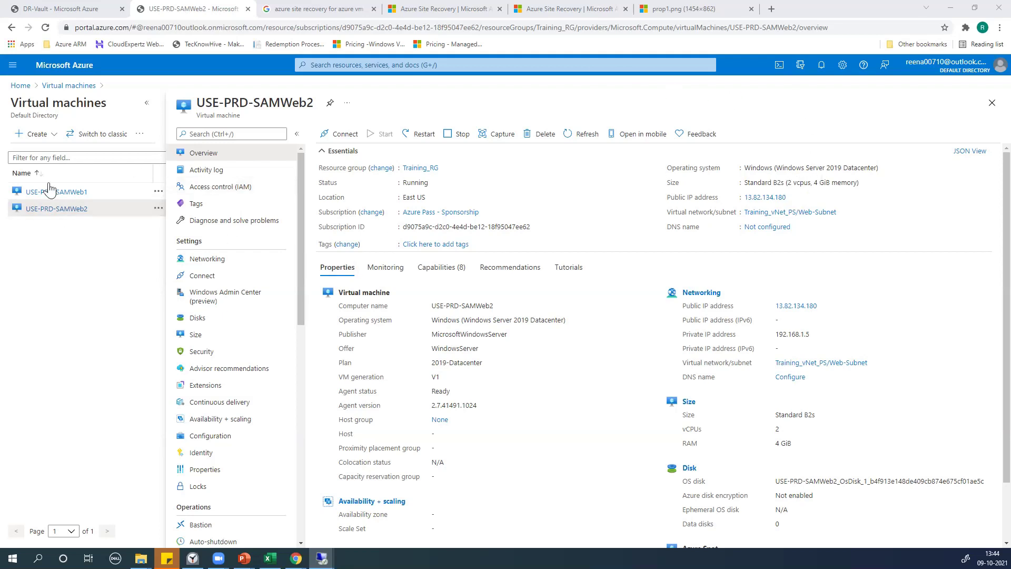
drag(61, 219, 305, 326)
scroll(222, 412, down, 3)
scroll(222, 412, down, 5)
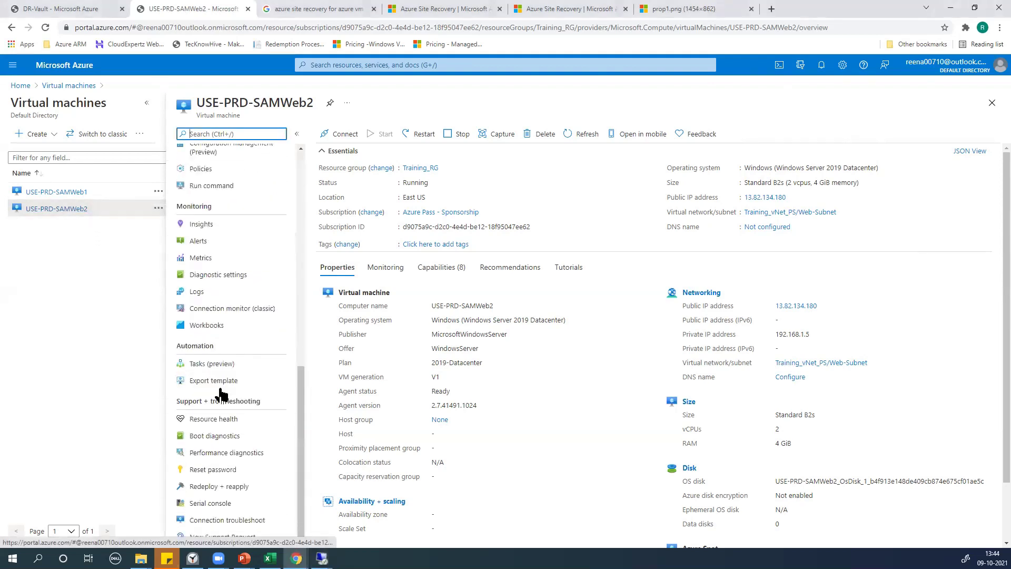
Open Reset password for USE-PRD-SAMWeb2 and enter the administrator username
click(216, 468)
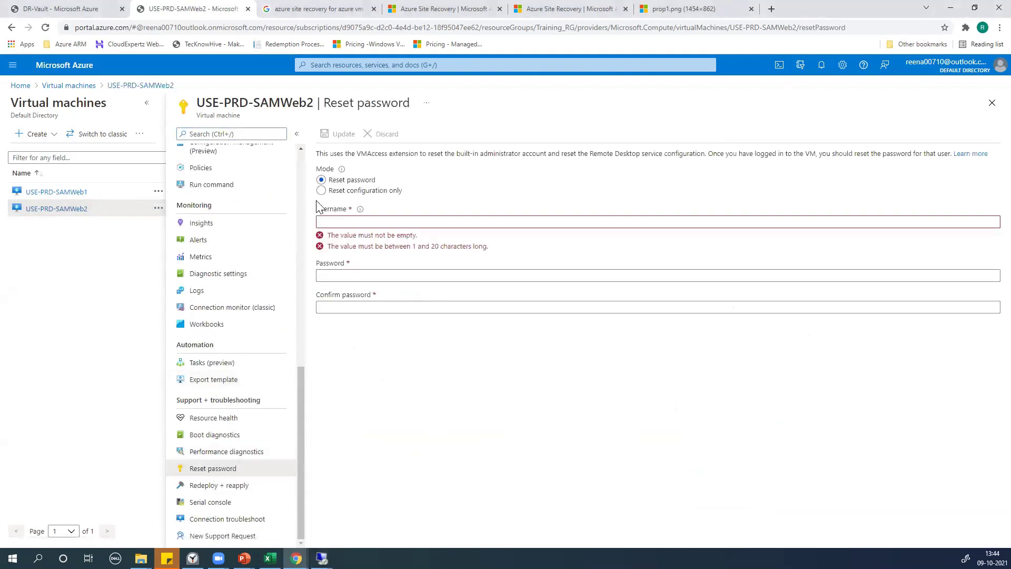
click(339, 223)
text(Azure)
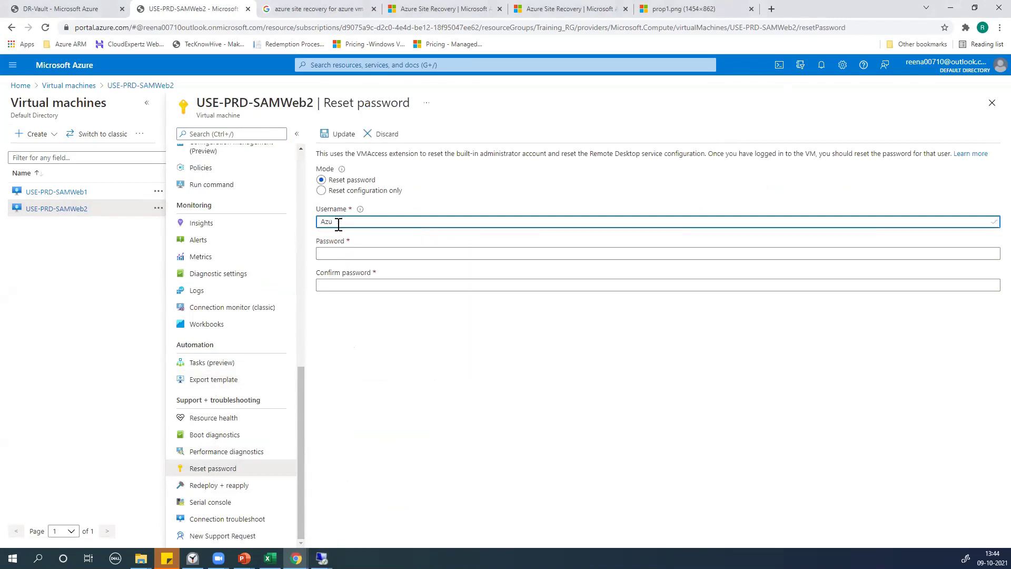
key(BackSpace)
text(ureUser)
Enter a new password with a matching confirmation and submit the reset with Update
click(335, 252)
text(Password@123)
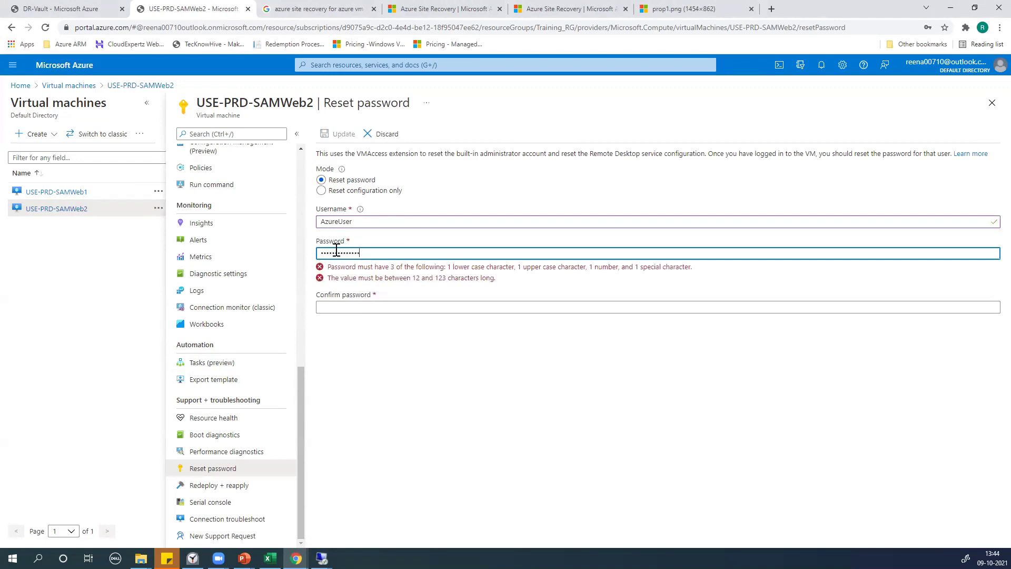
click(374, 284)
text(Password@123)
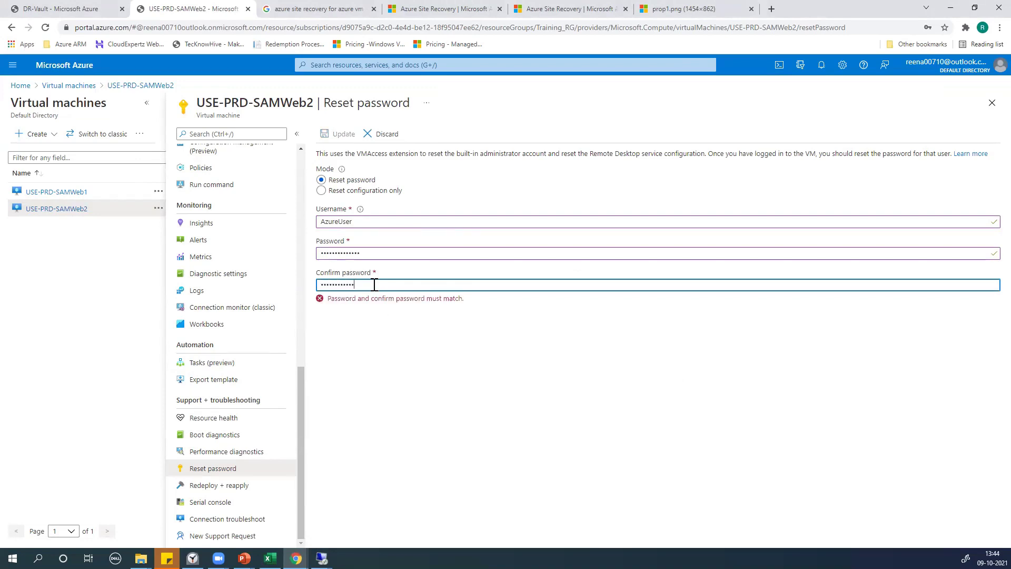
text(45)
click(388, 369)
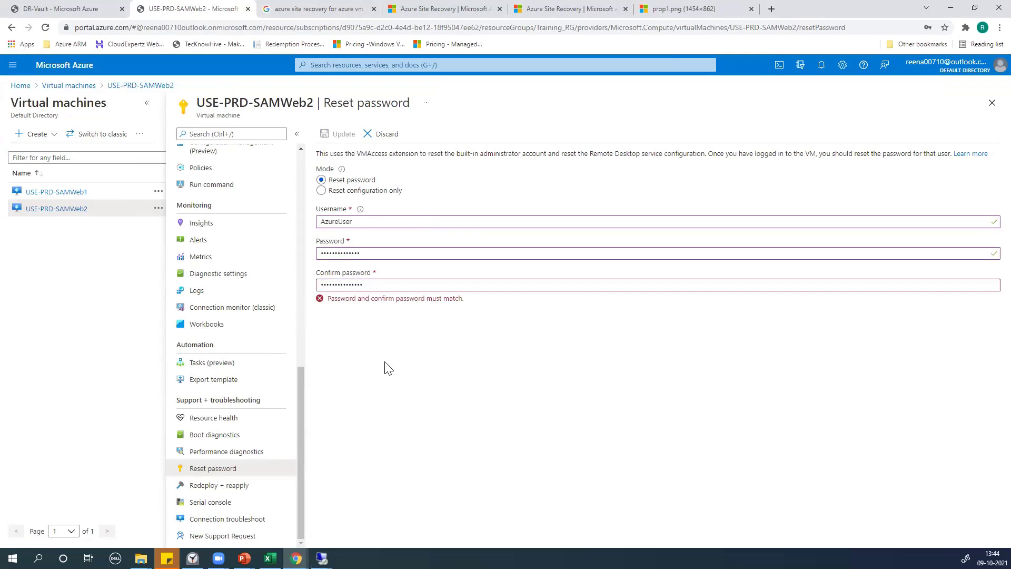
double_click(383, 285)
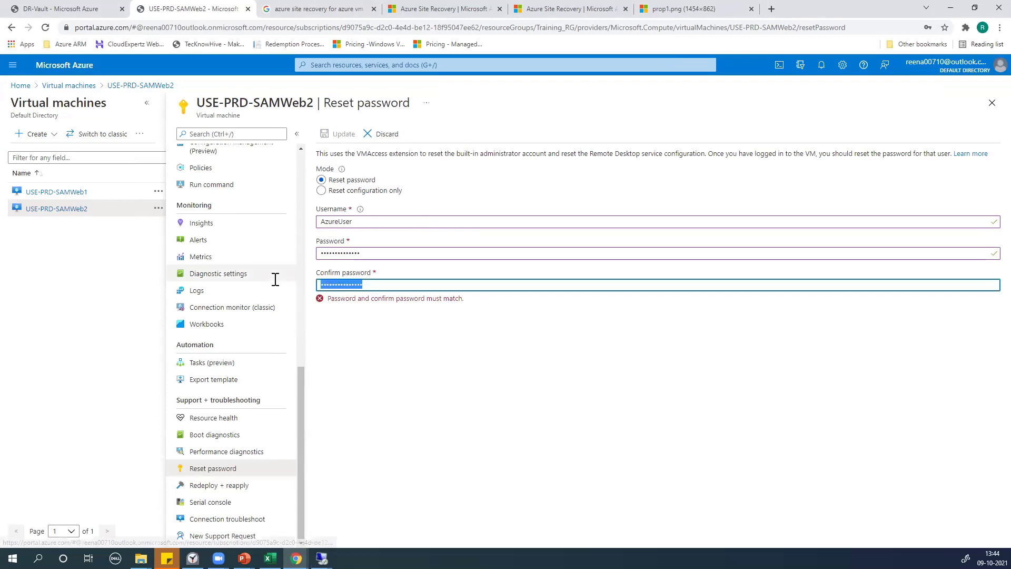
text(••)
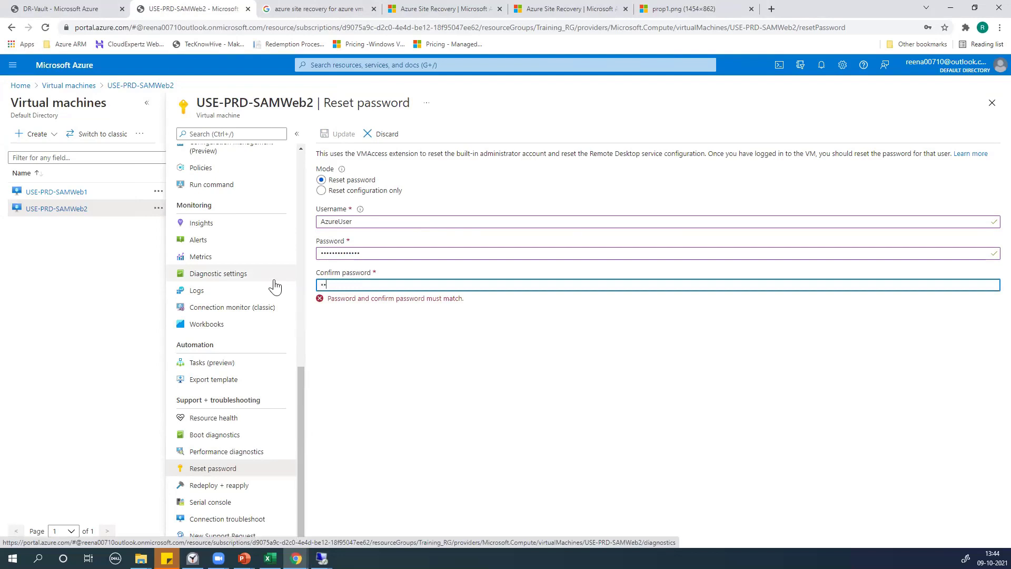
text(•••••)
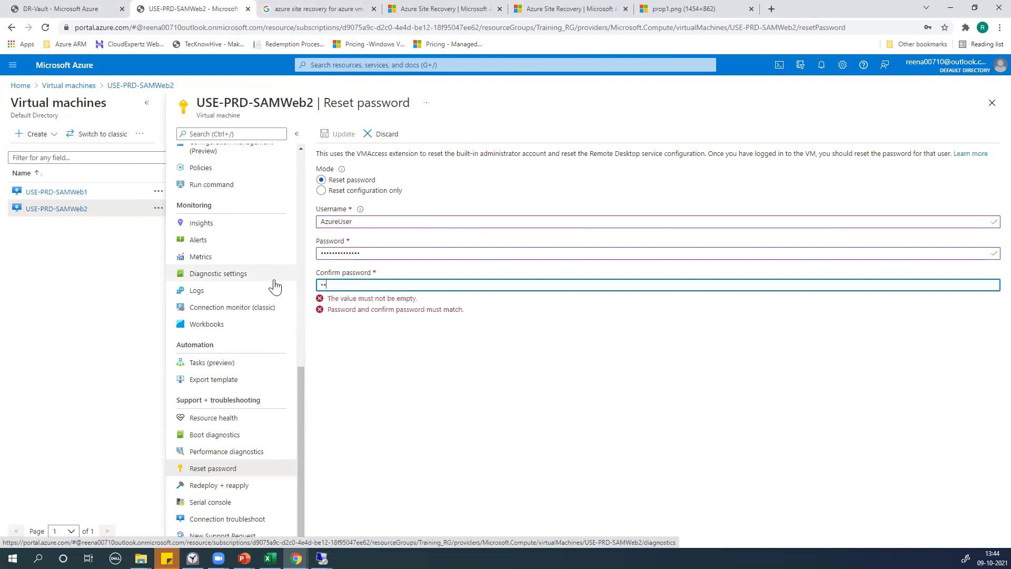
text(•••••••)
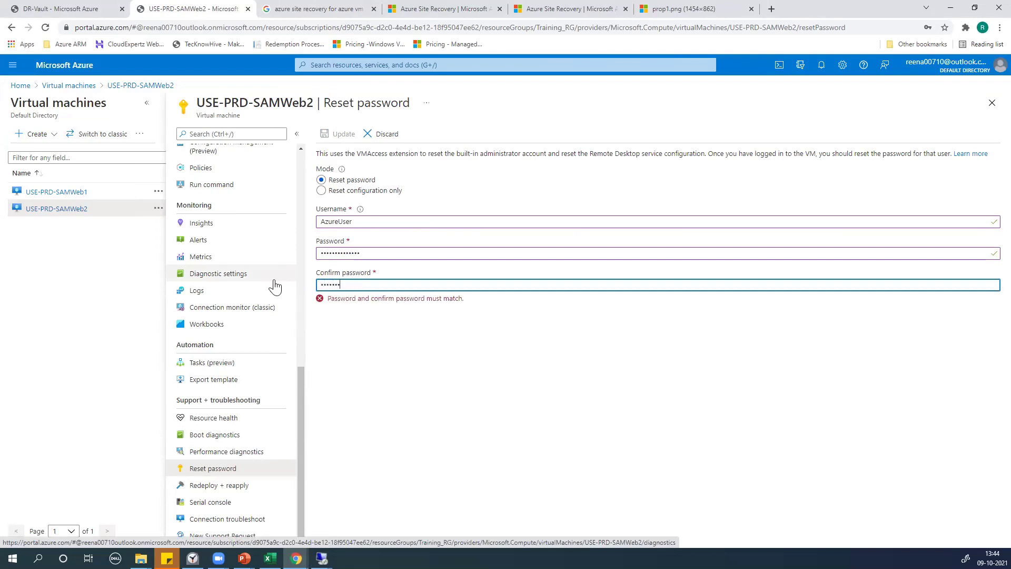
text(•)
click(497, 367)
drag(340, 252, 162, 238)
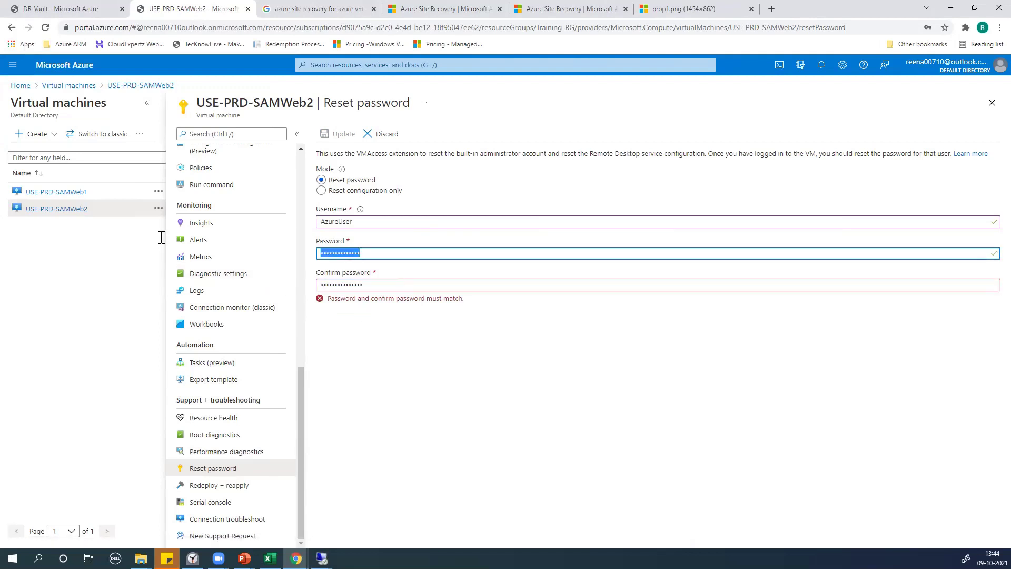
text(••••••••••)
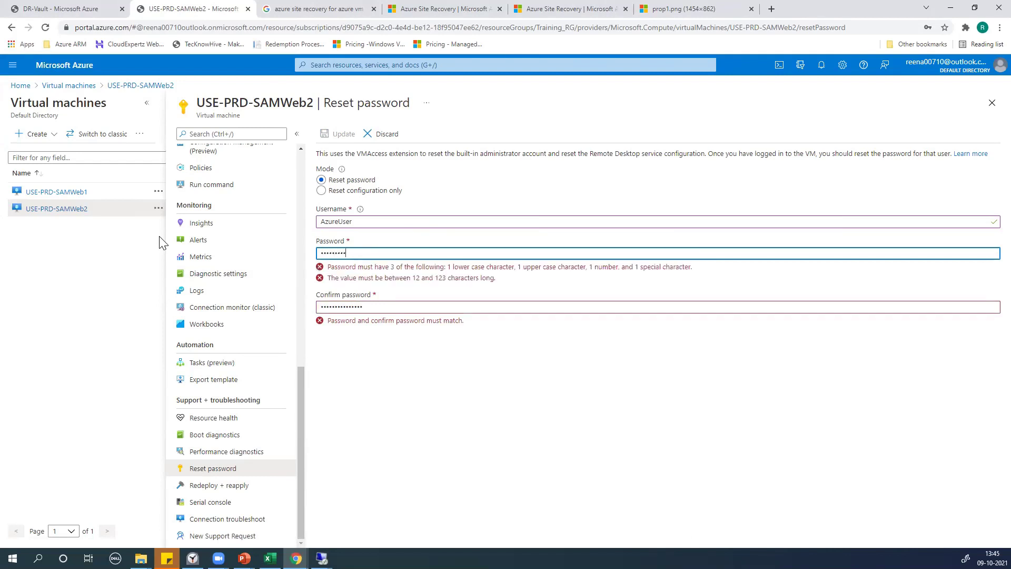
text(••••)
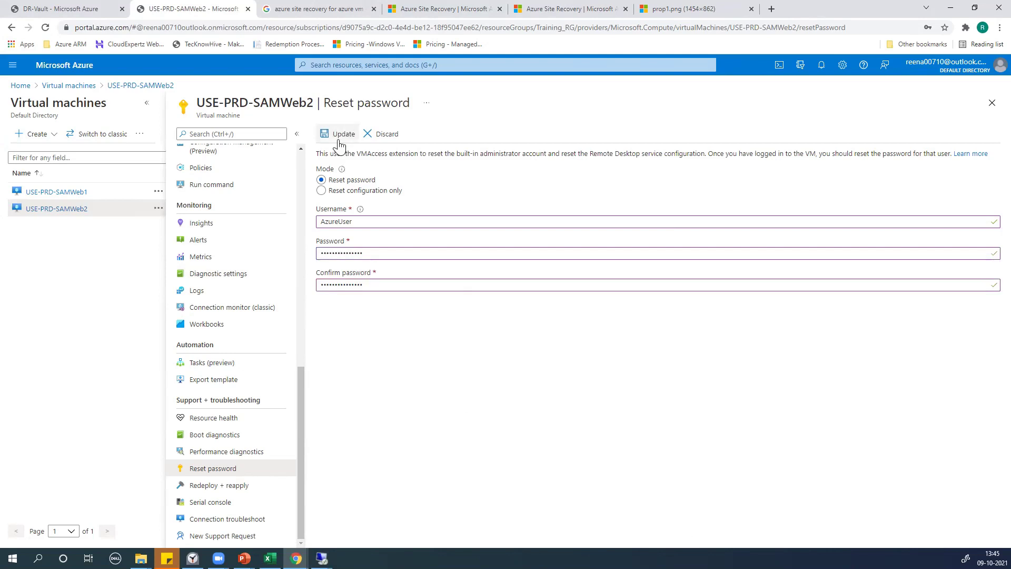
click(340, 135)
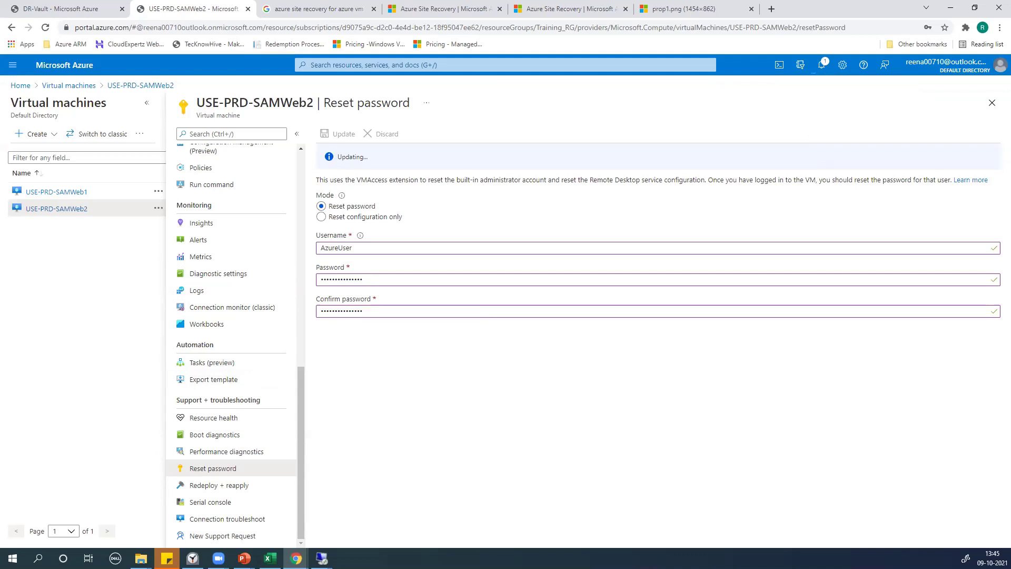
Switch back to the SAMWeb1 remote desktop session while SAMWeb2's reset updates
click(322, 559)
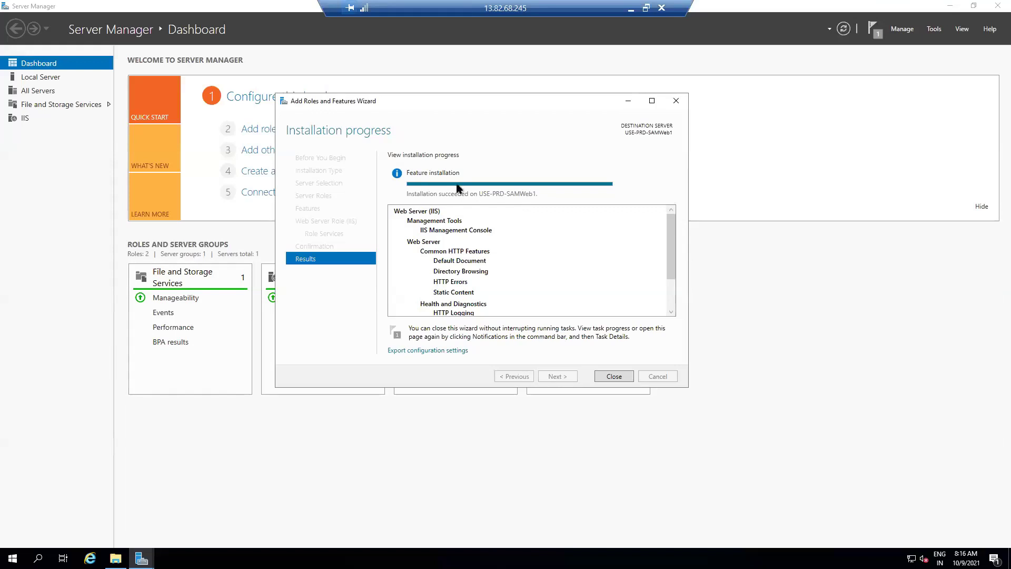
Close the finished IIS install wizard and bring up Windows (C:), now showing inetpub
click(614, 376)
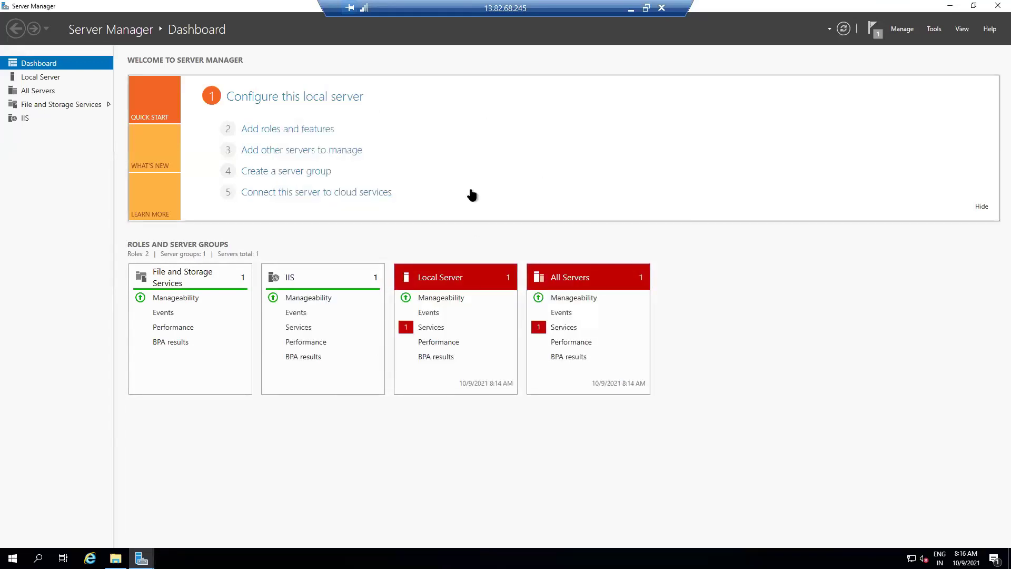
mouse_move(115, 558)
click(115, 516)
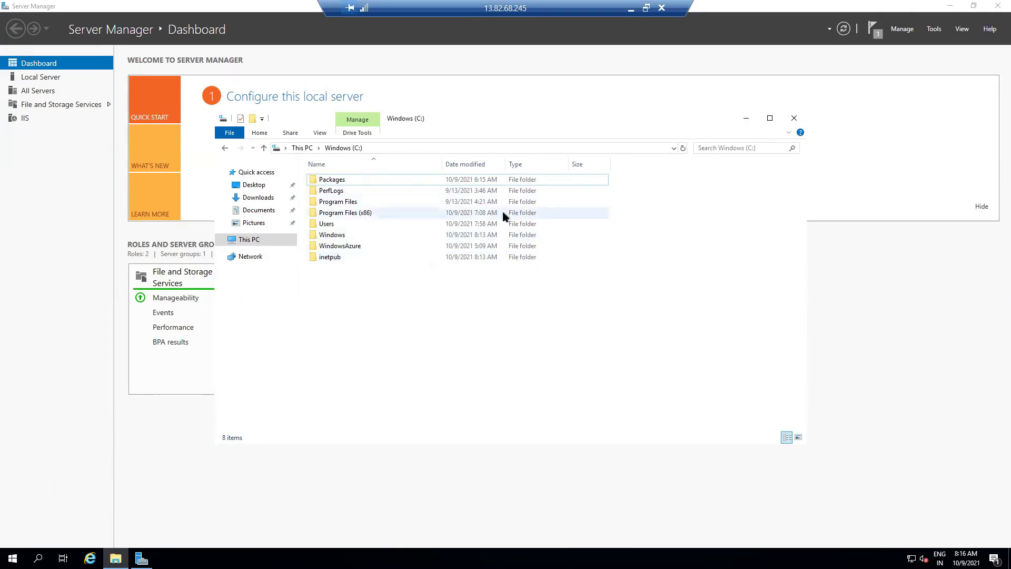
Browse to localhost in Internet Explorer to confirm the IIS welcome page, then close the browser
click(746, 122)
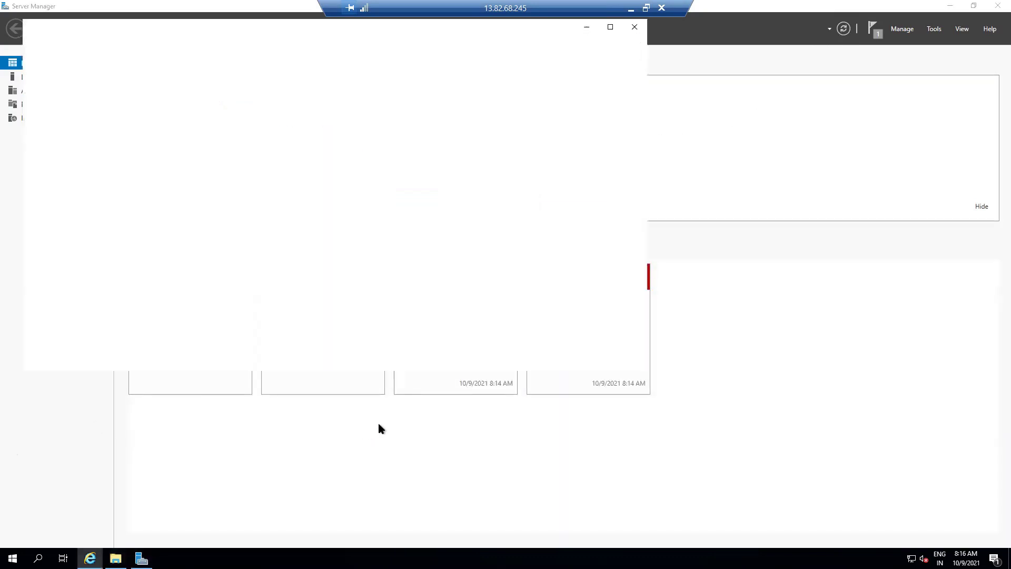
click(252, 210)
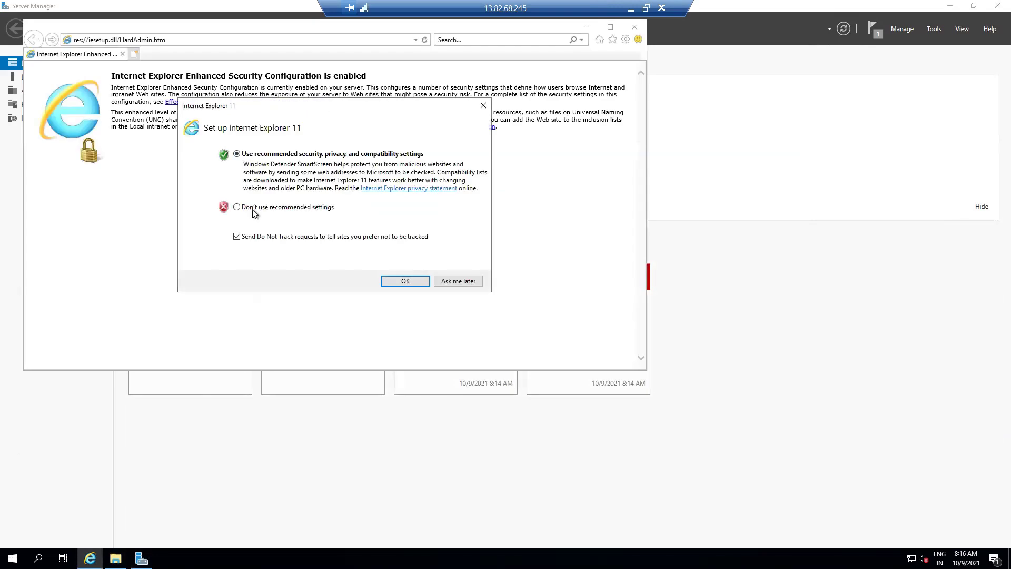
click(405, 282)
drag(372, 29, 610, 109)
click(434, 120)
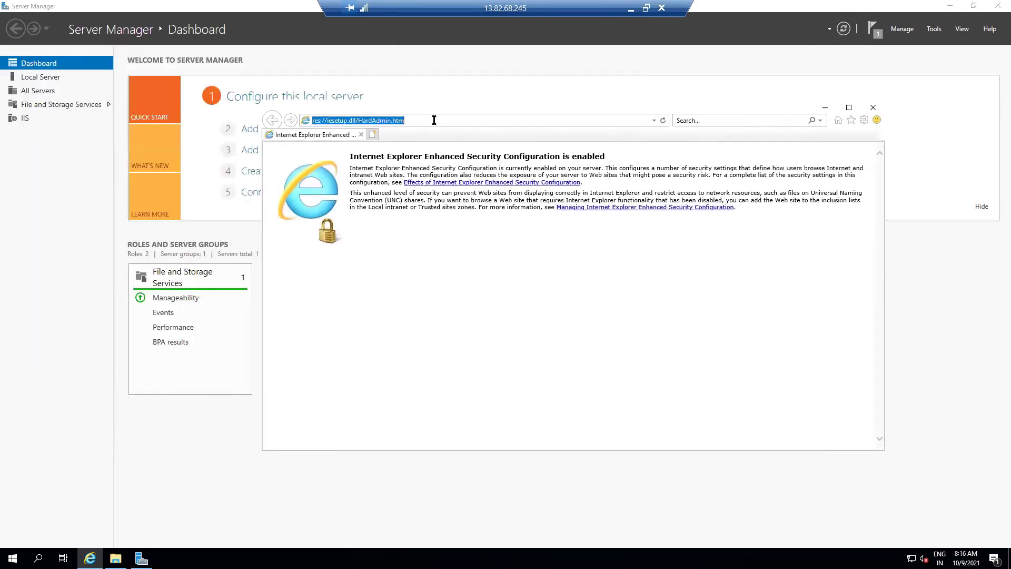
text(localhost)
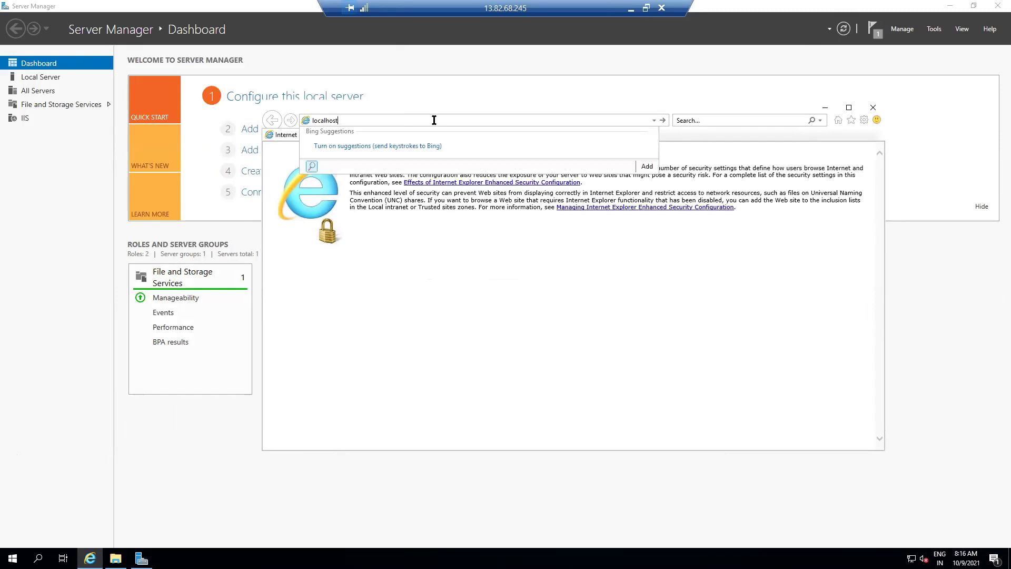
key(Return)
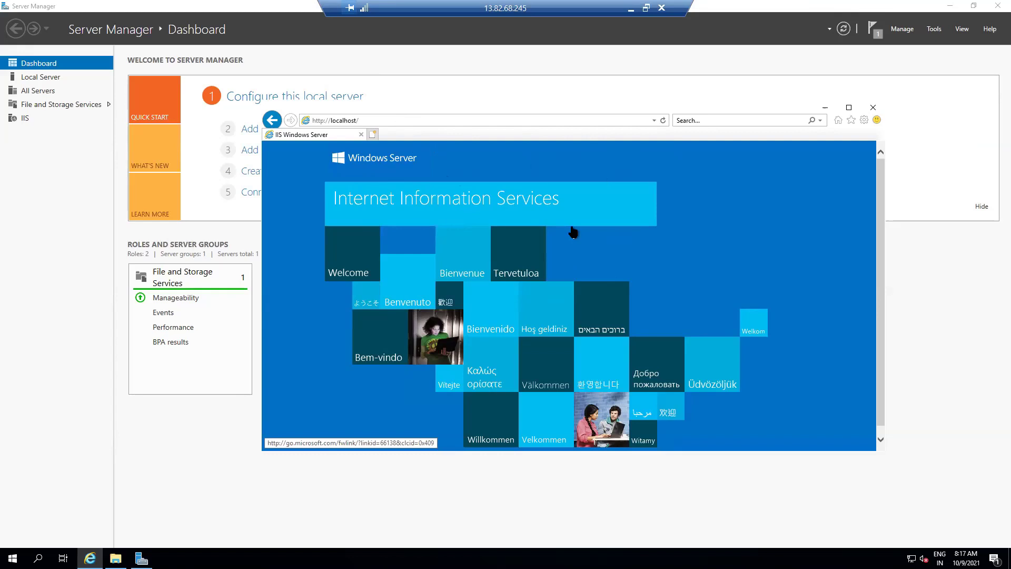
click(873, 107)
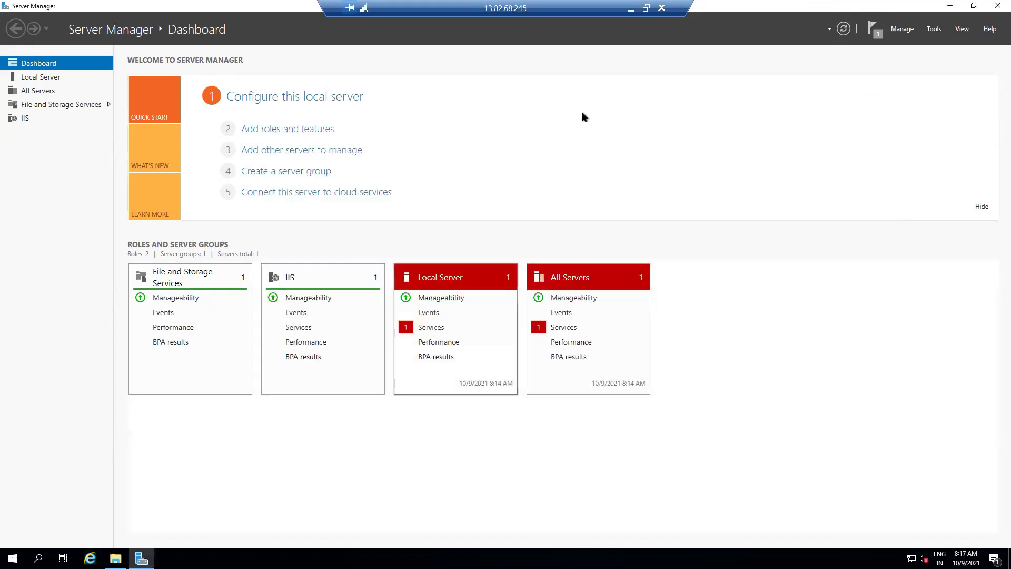
Close Server Manager, then permanently delete both iisstart files in C:\inetpub\wwwroot
click(998, 5)
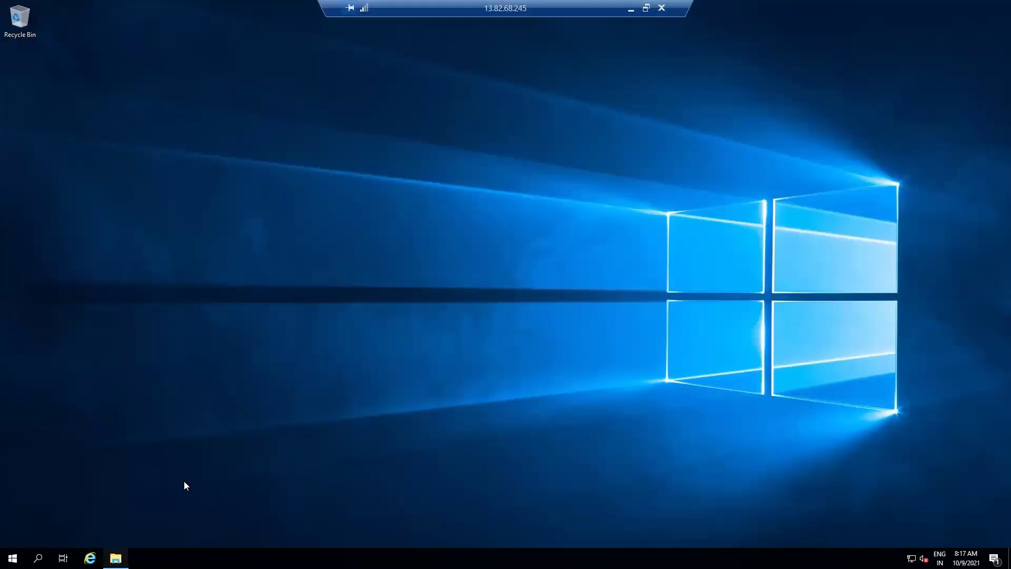
click(115, 558)
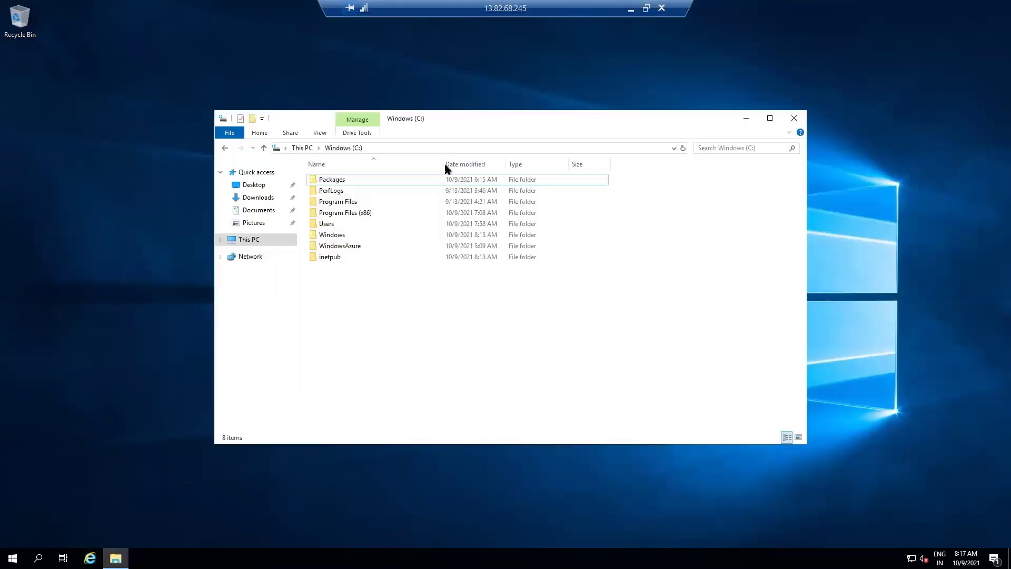
double_click(331, 258)
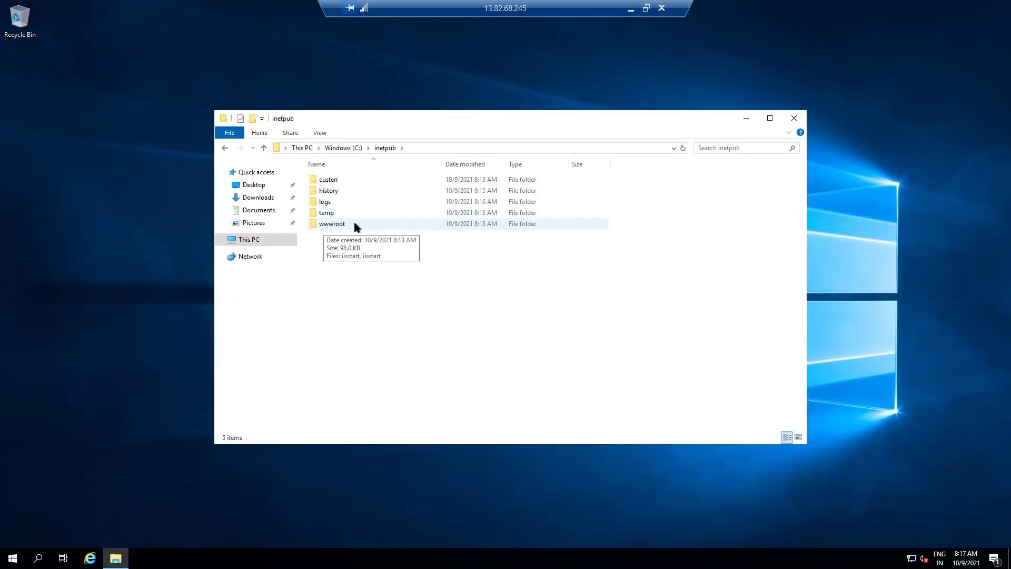
double_click(354, 226)
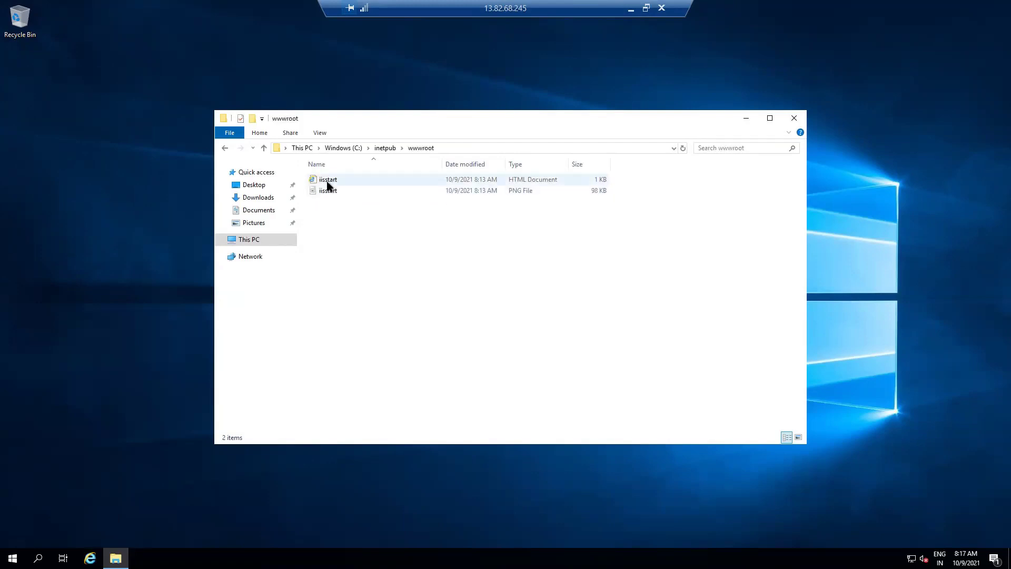
drag(329, 205, 328, 176)
key(shift+Delete)
key(Return)
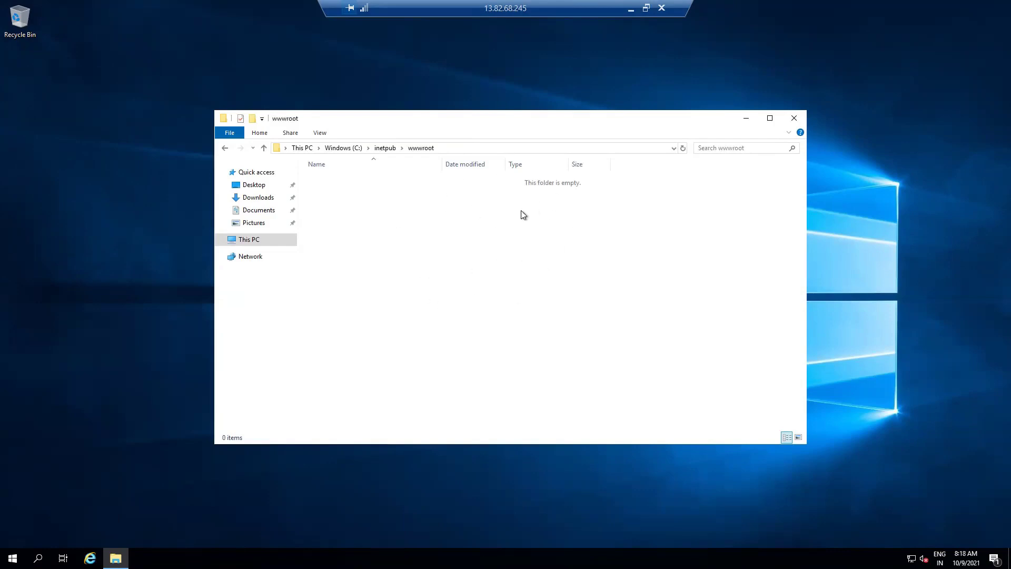
Copy Testwebsite.html from the local computer into the server's inetpub\wwwroot folder
click(630, 8)
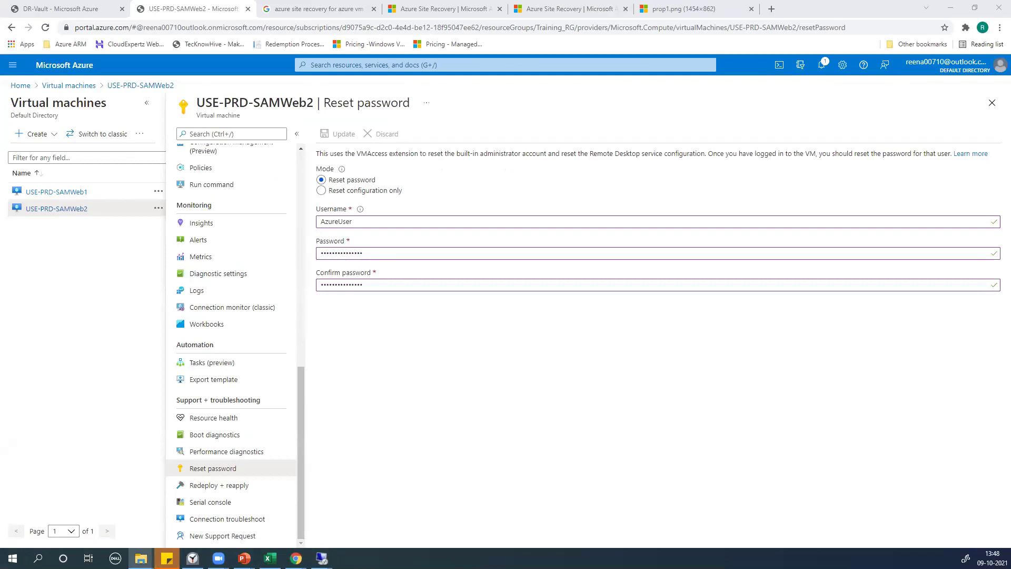
click(321, 558)
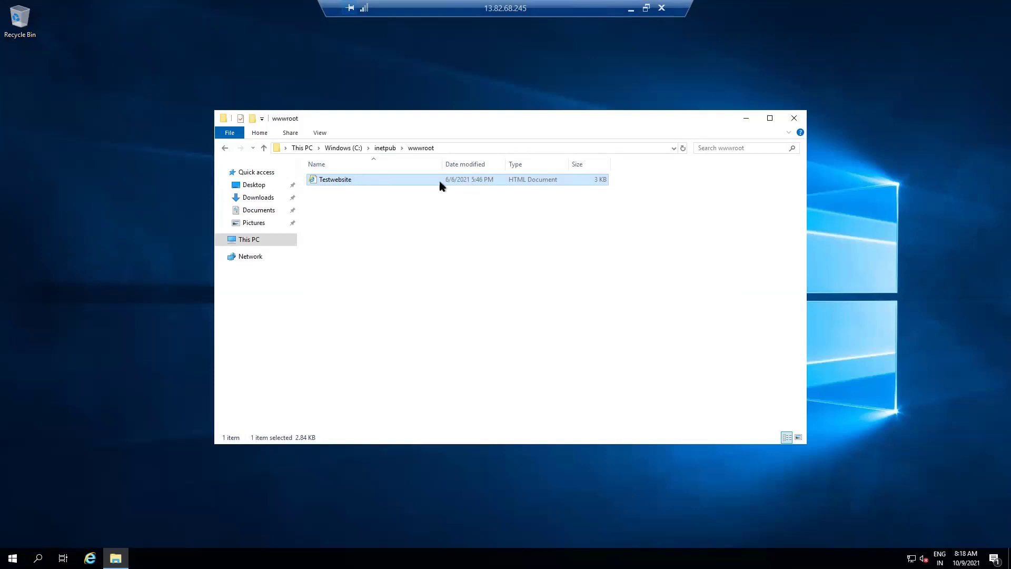
Rename the Testwebsite file to Index and minimize the Explorer window
right_click(344, 183)
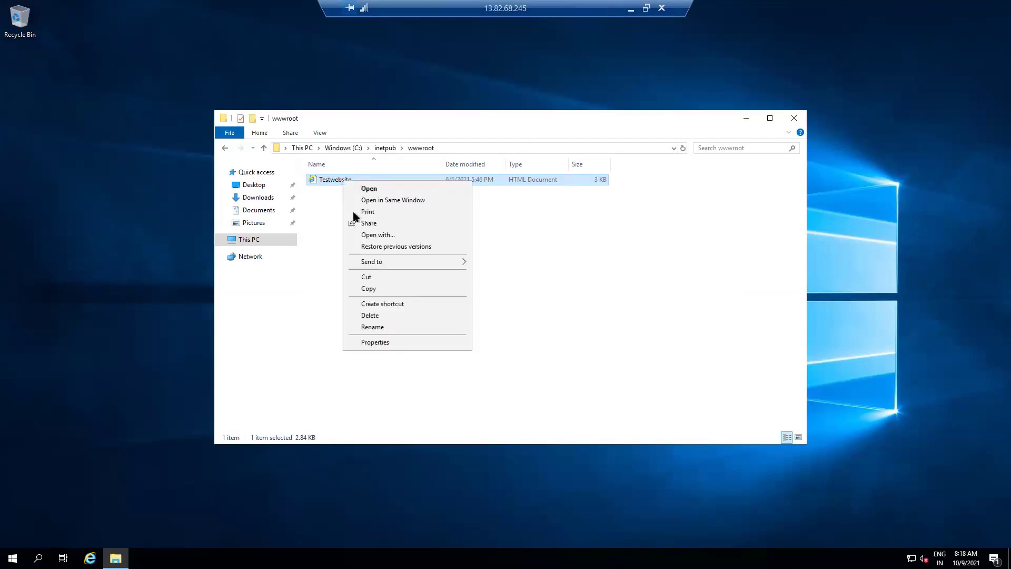
click(368, 328)
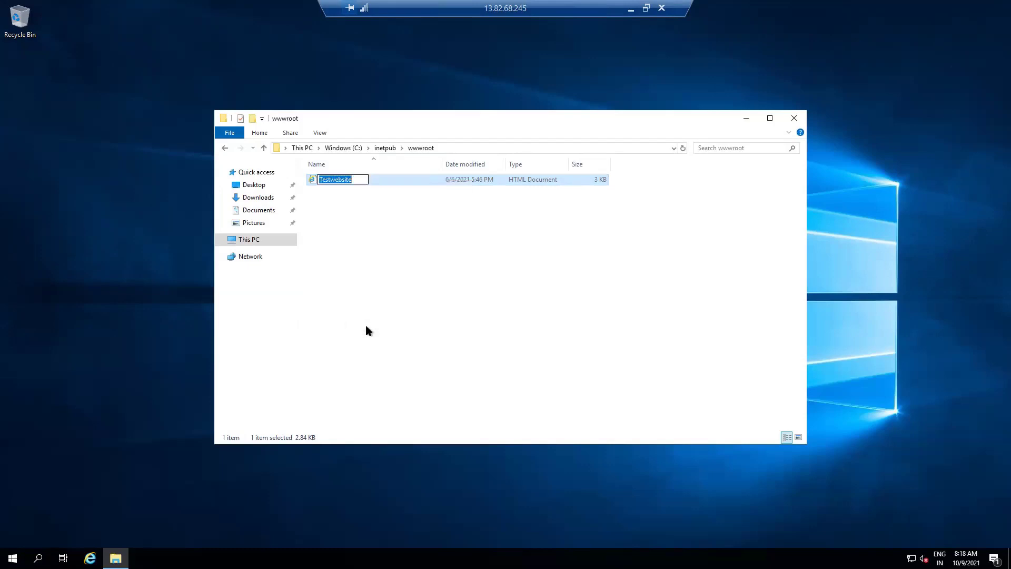
text(INDEX)
key(BackSpace)
key(BackSpace)
key(BackSpace)
key(BackSpace)
text(ndex)
click(391, 311)
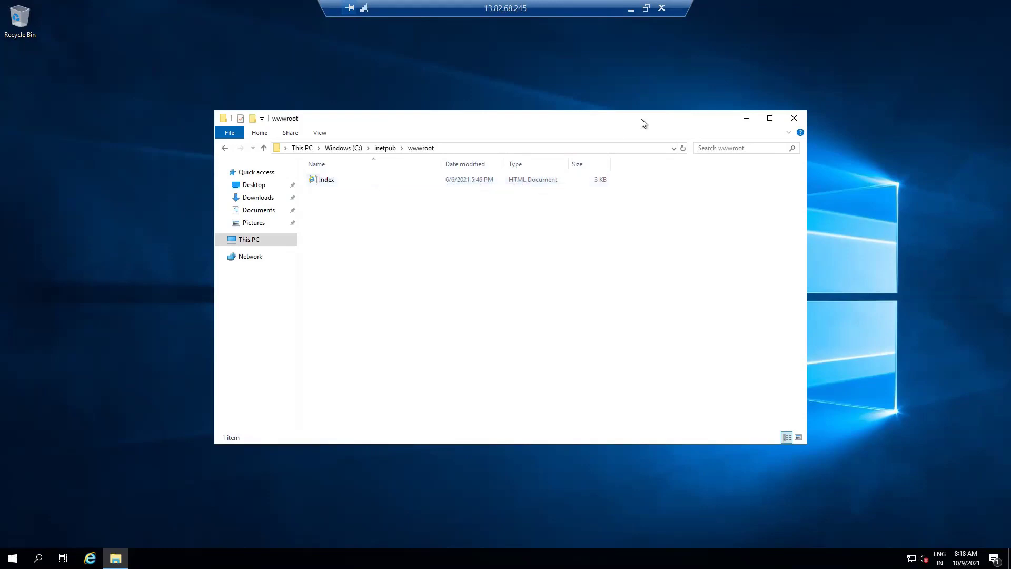
click(746, 119)
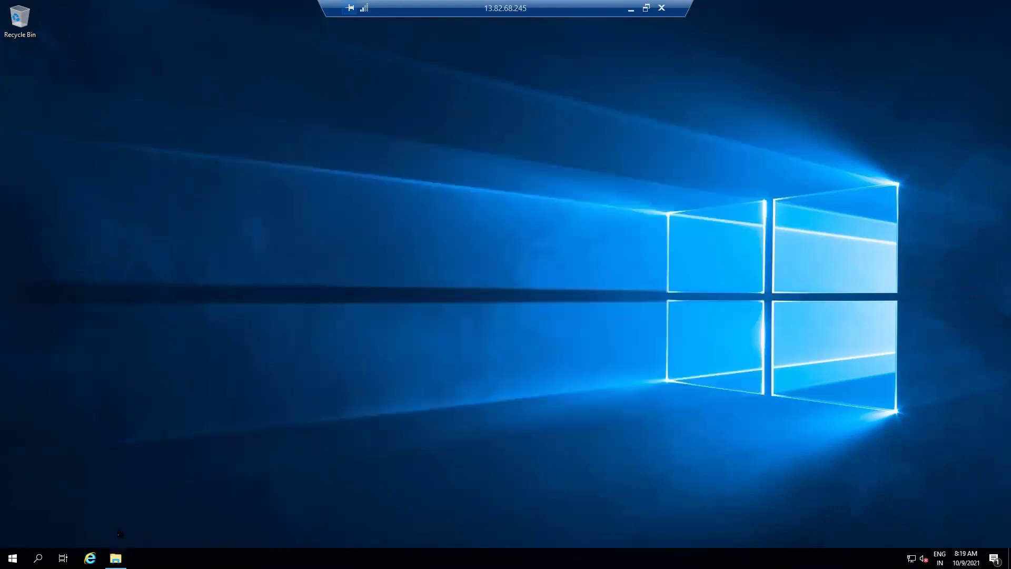
Browse to localhost in Internet Explorer to show the Student Registeration Form, then restore the wwwroot folder
click(89, 558)
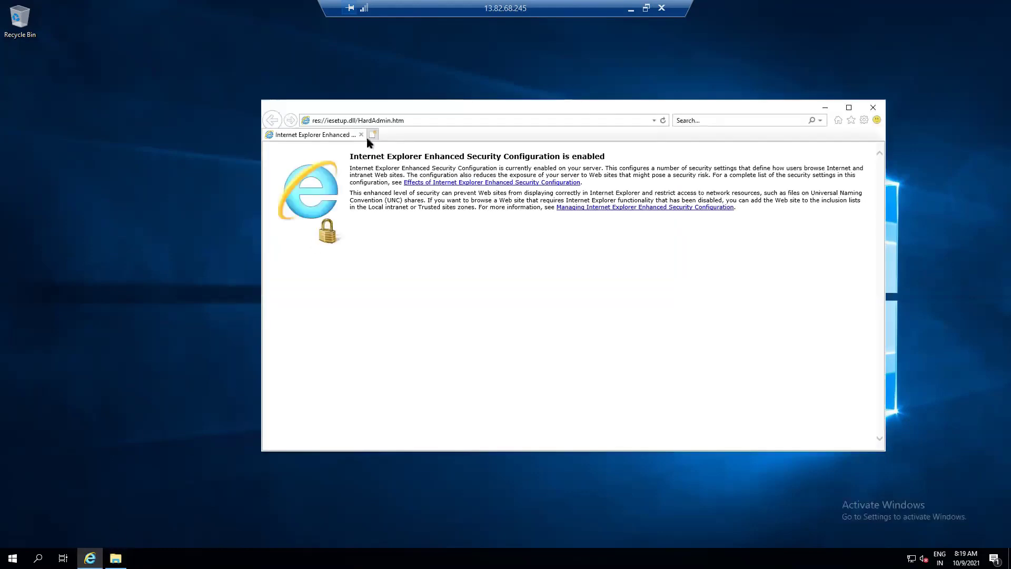
click(426, 122)
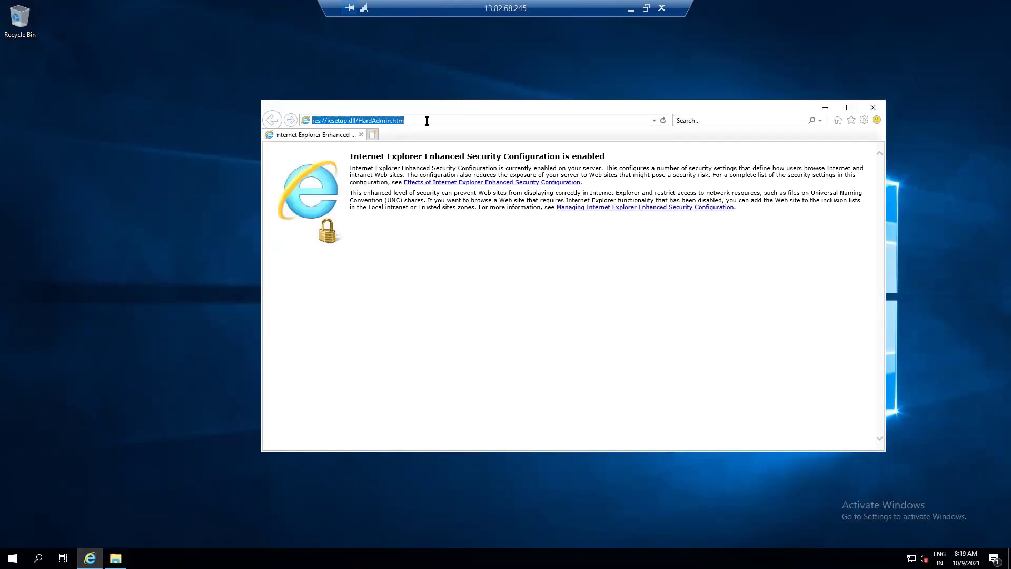
text(localhost/)
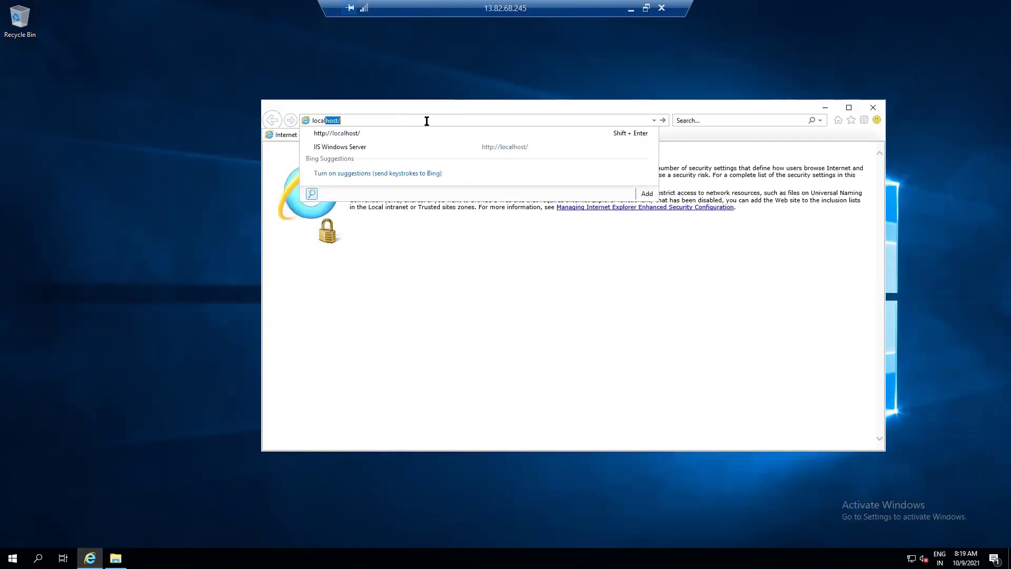
key(Return)
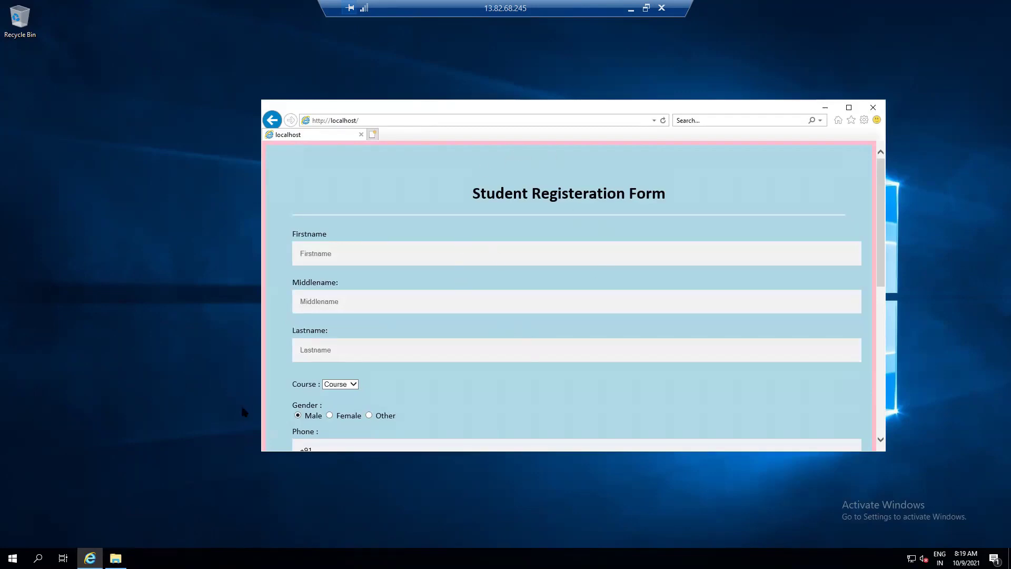
click(116, 558)
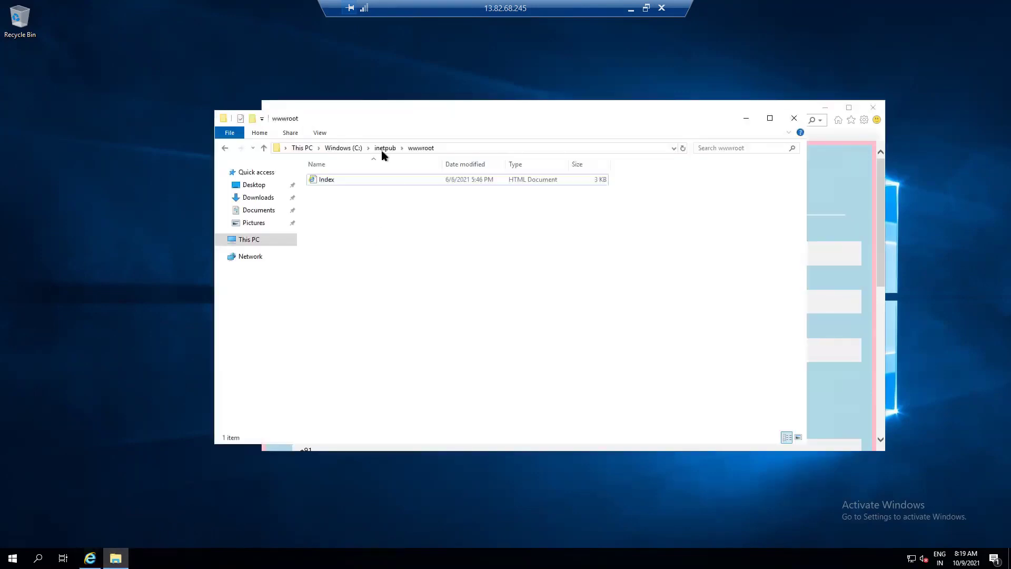
Position the wwwroot folder holding Index below the Internet Explorer window showing the form
click(334, 180)
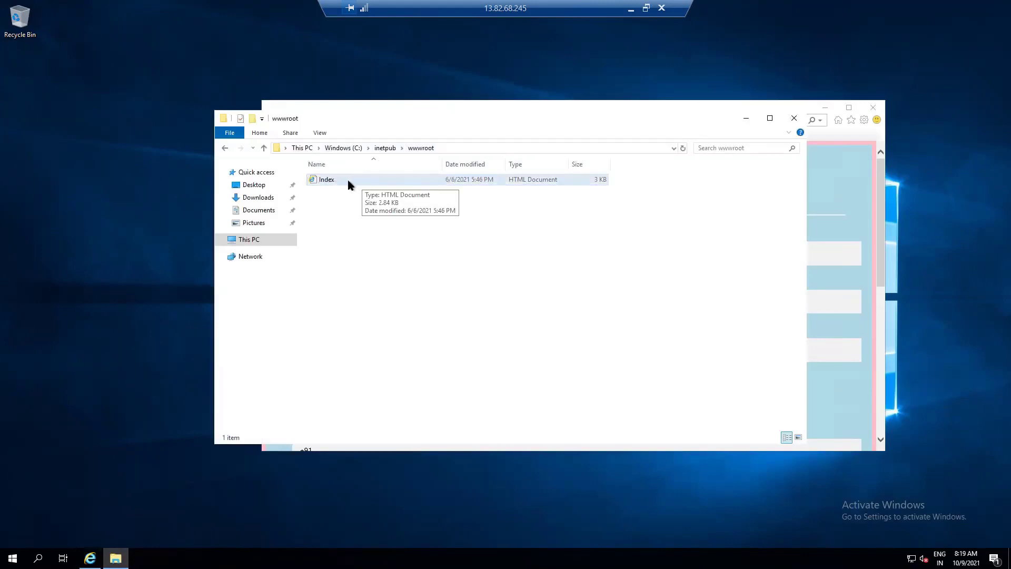
drag(656, 115, 732, 259)
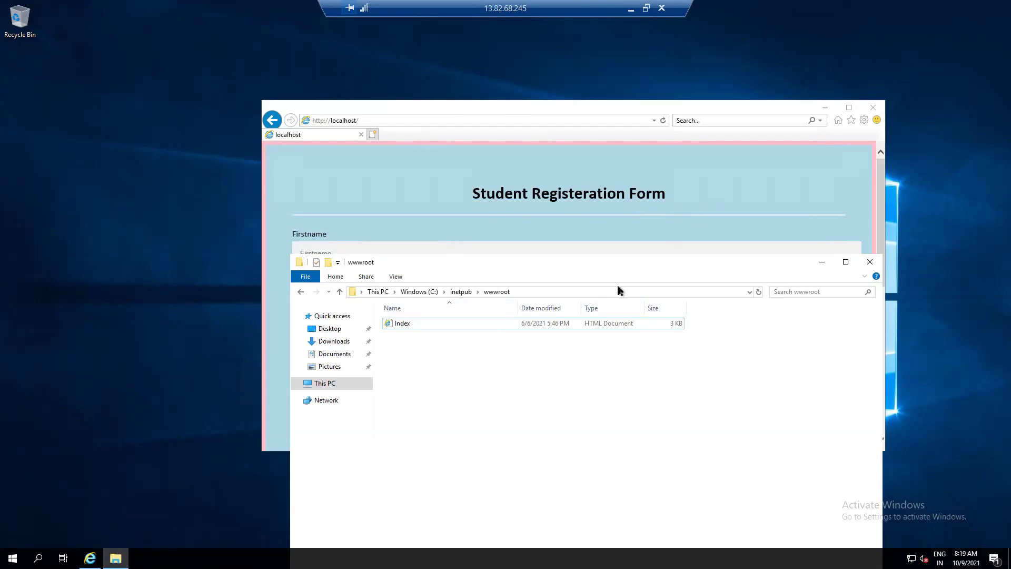
click(492, 246)
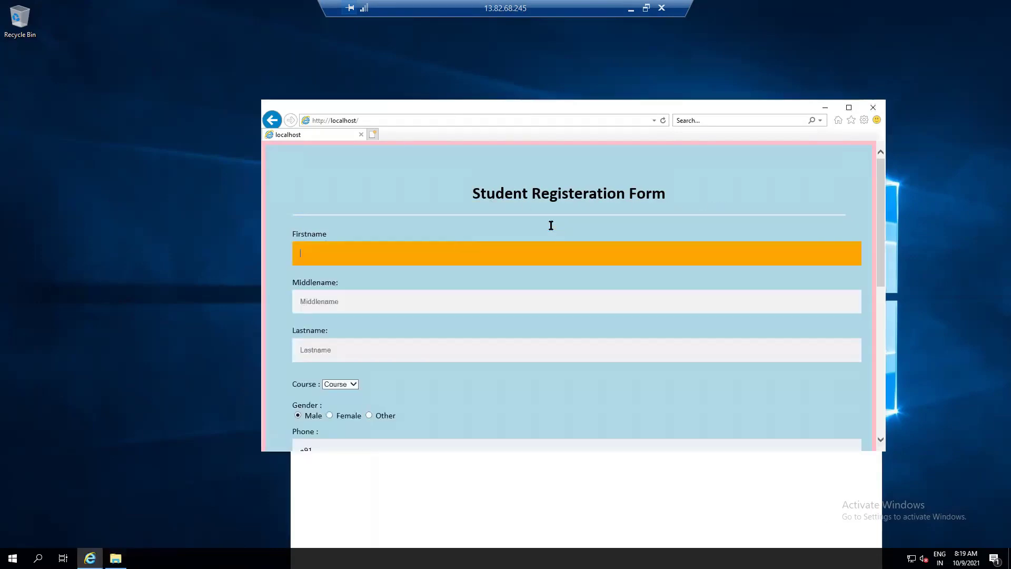
drag(503, 62, 497, 48)
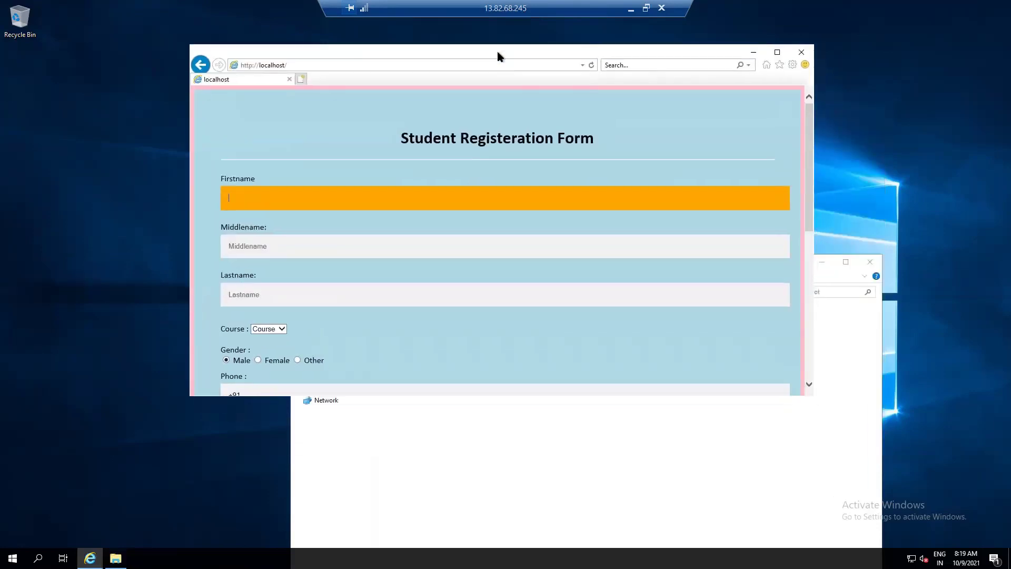
click(826, 319)
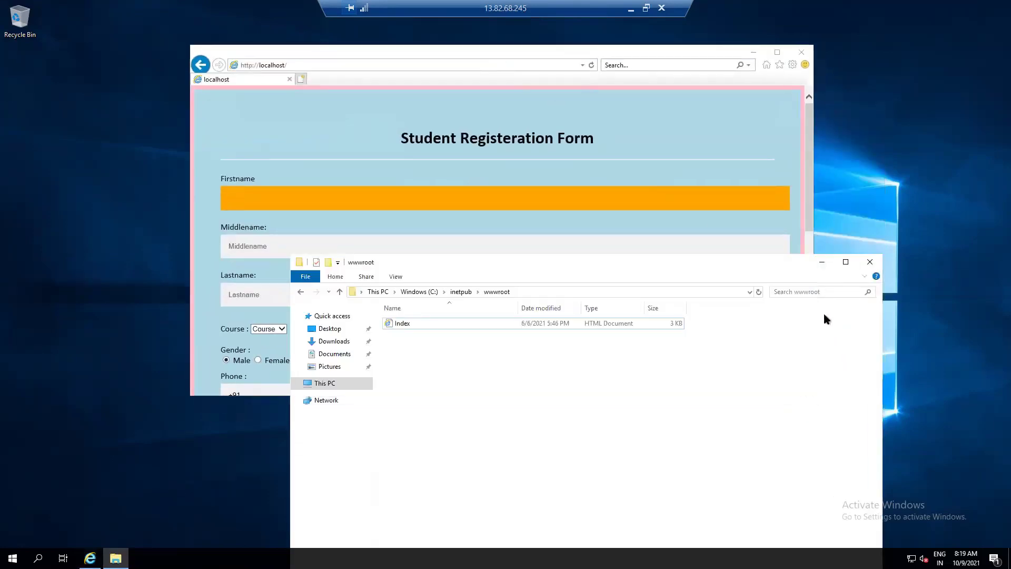
drag(659, 266, 545, 270)
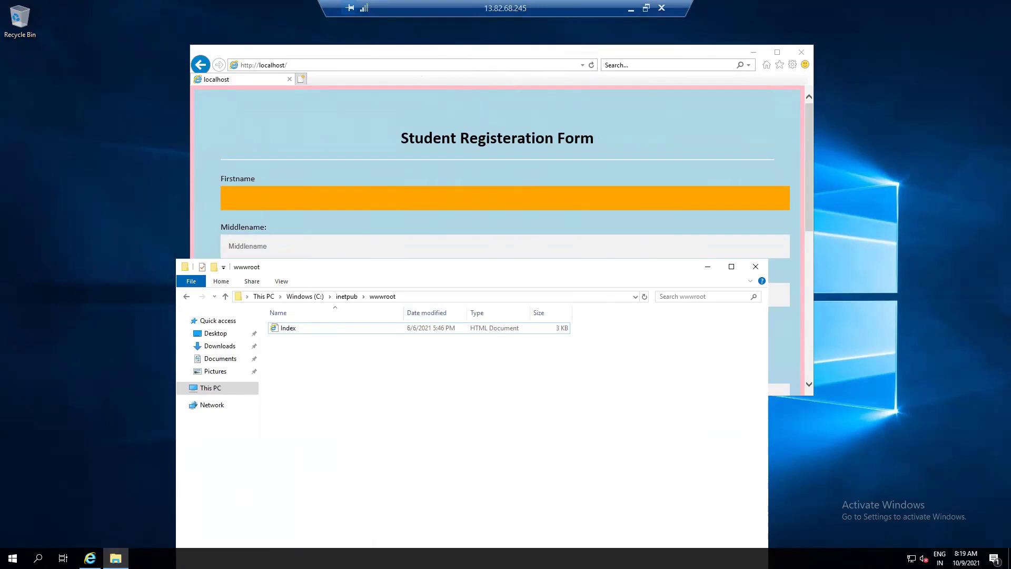
click(631, 10)
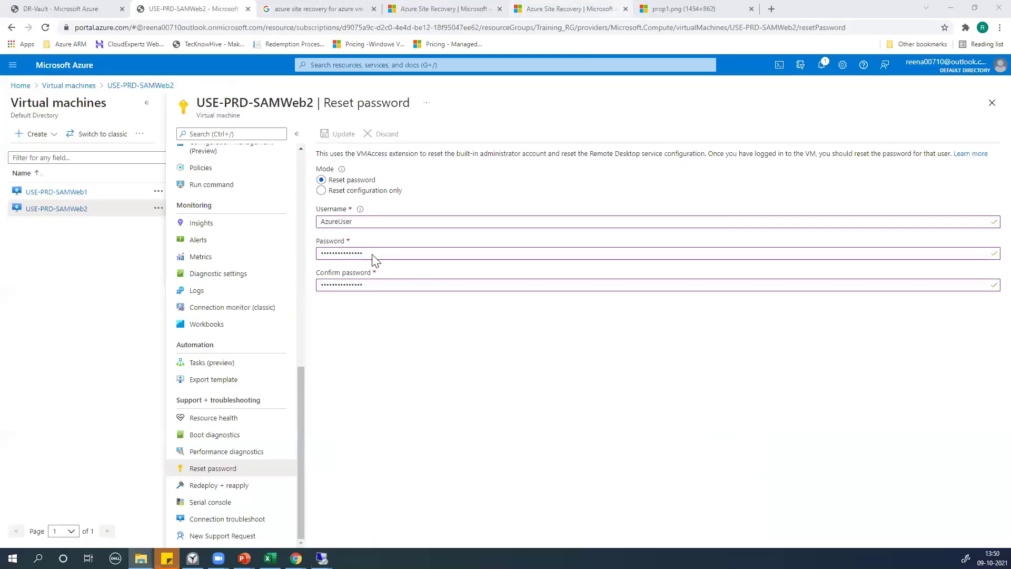
Open a new browser tab and review the Site Recovery architecture diagram and DR-Vault replicated items
click(772, 9)
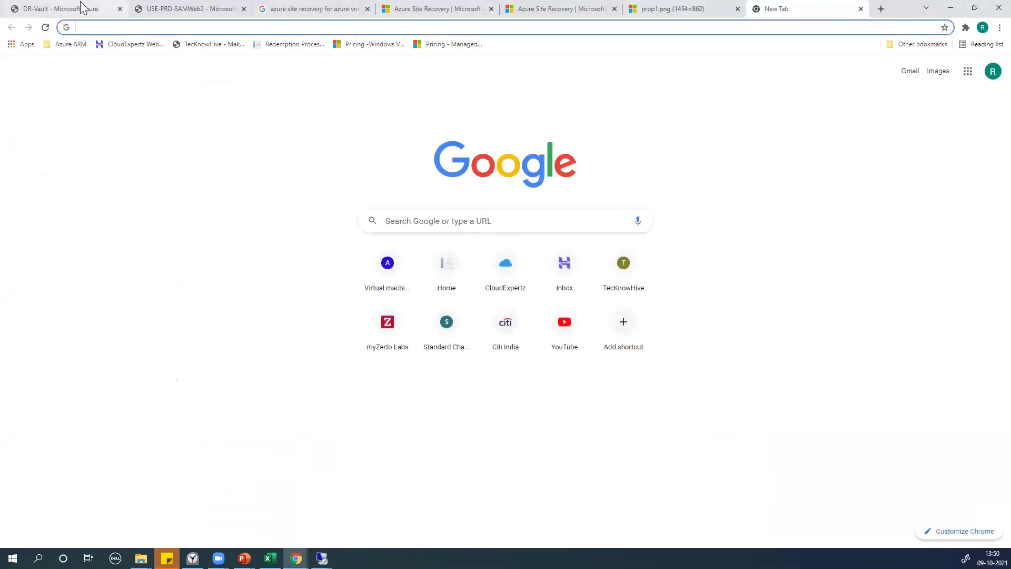
click(653, 9)
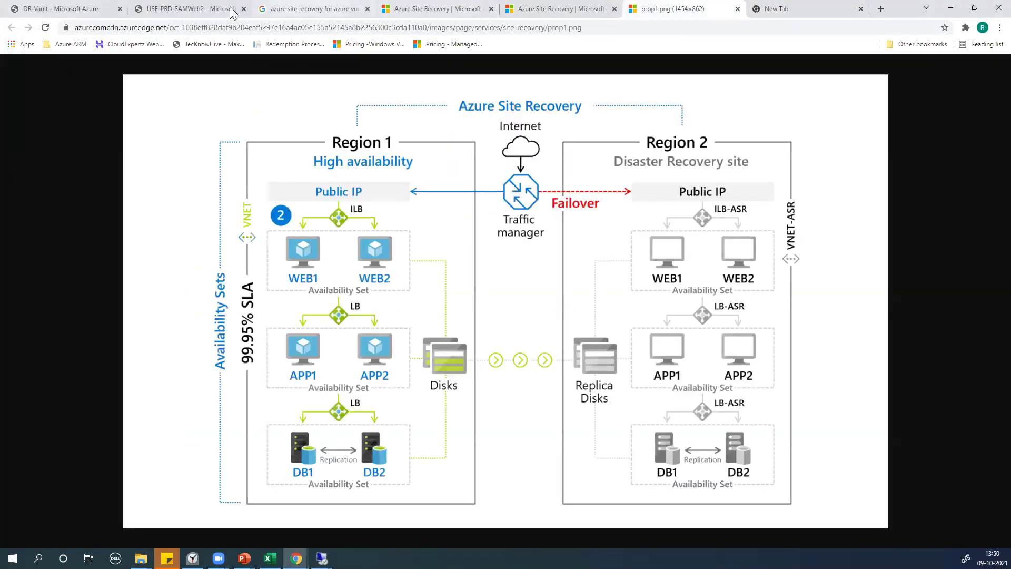
click(105, 7)
click(148, 7)
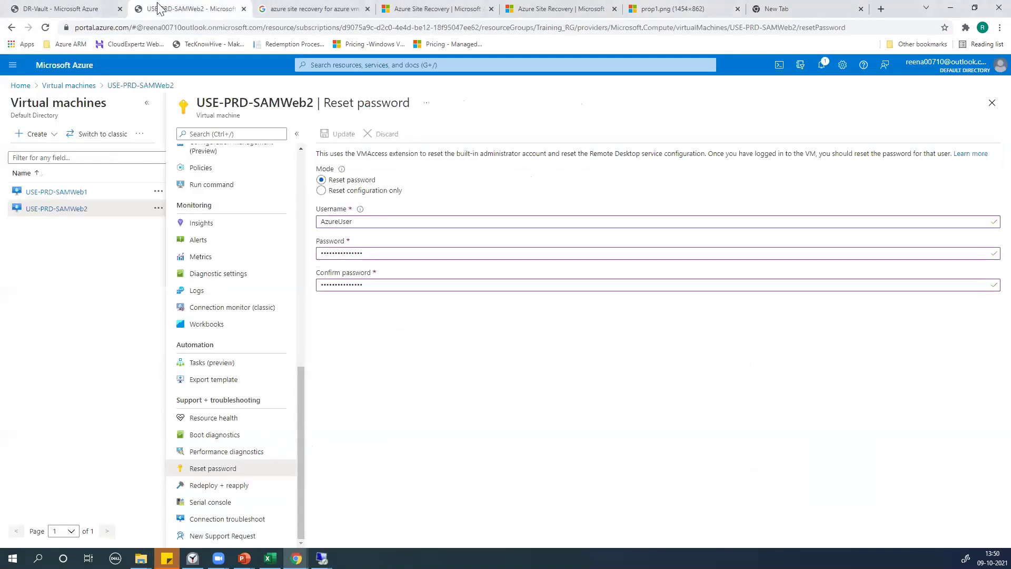
Copy public IP 13.82.68.245 from the USE-PRD-SAMWeb1 overview
click(42, 192)
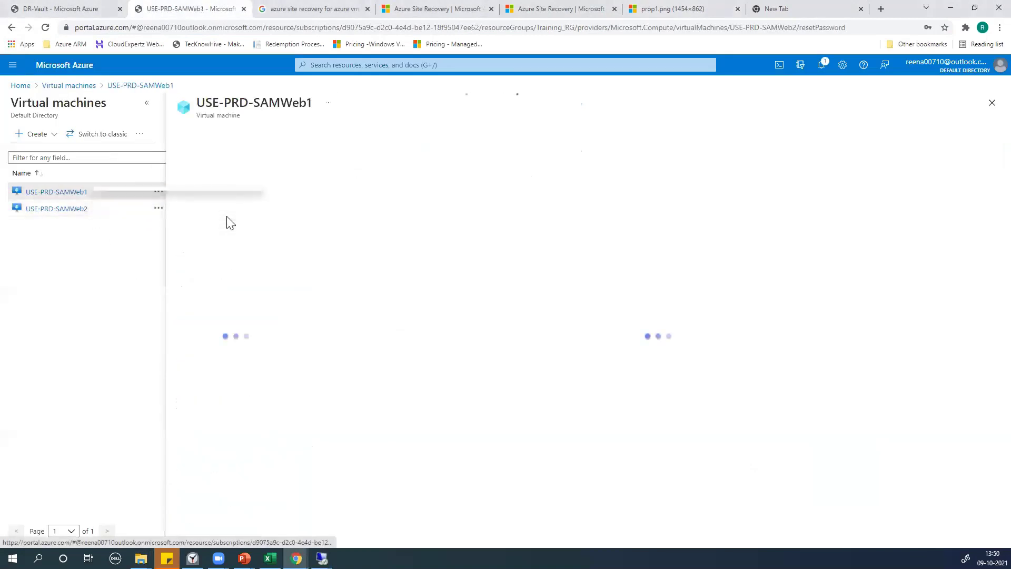
scroll(199, 172, up, 10)
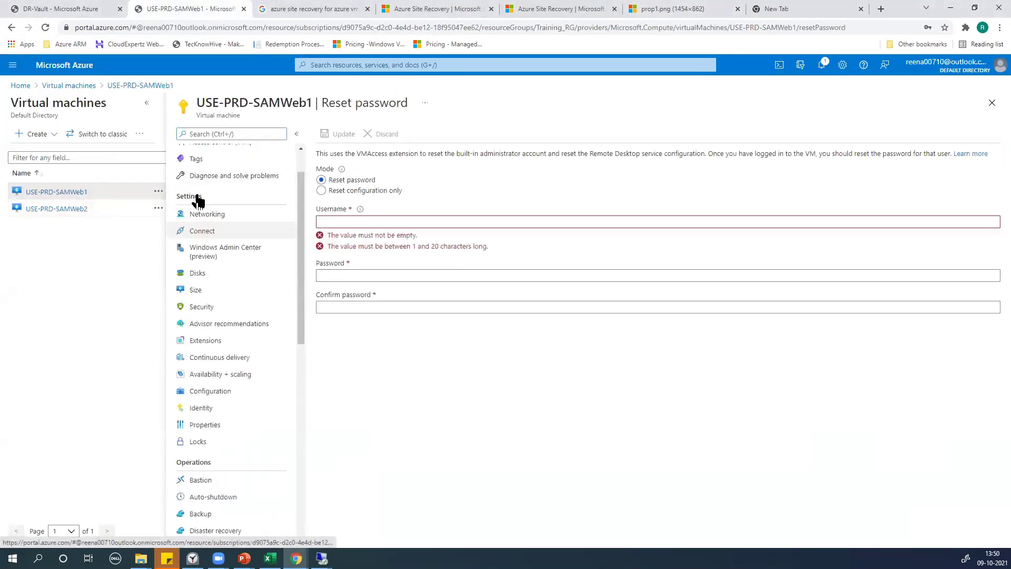
click(204, 153)
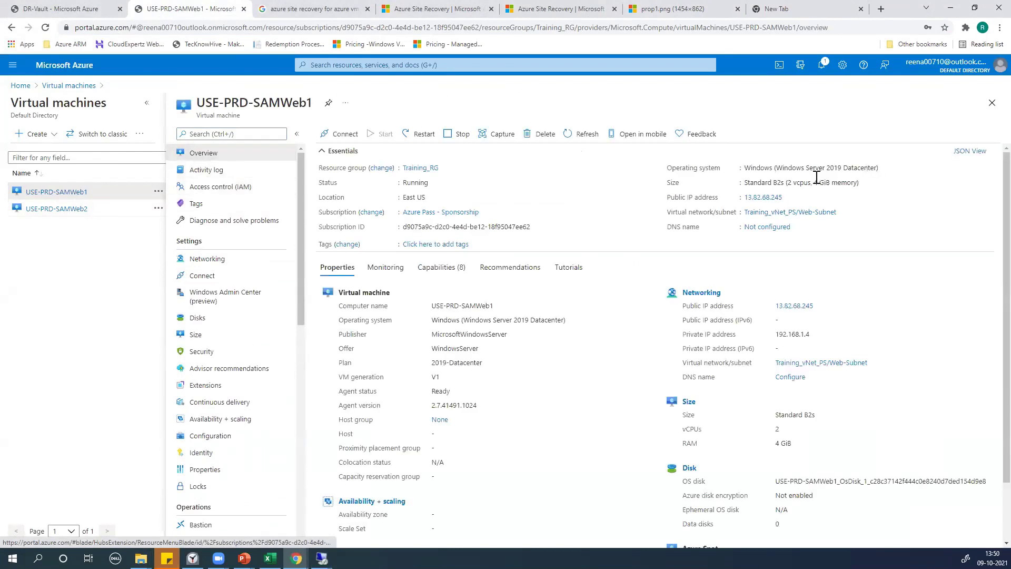
click(788, 198)
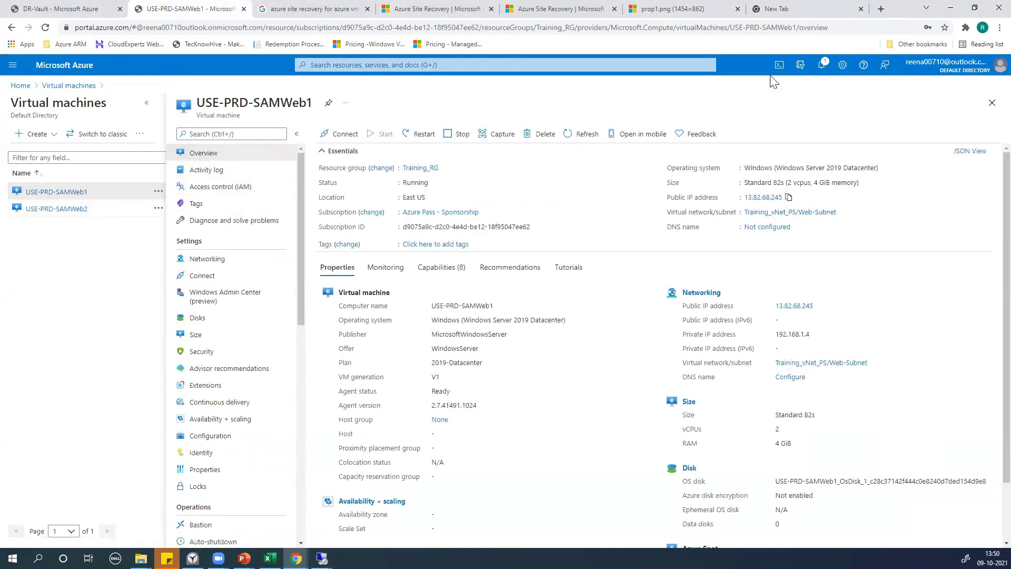
click(806, 9)
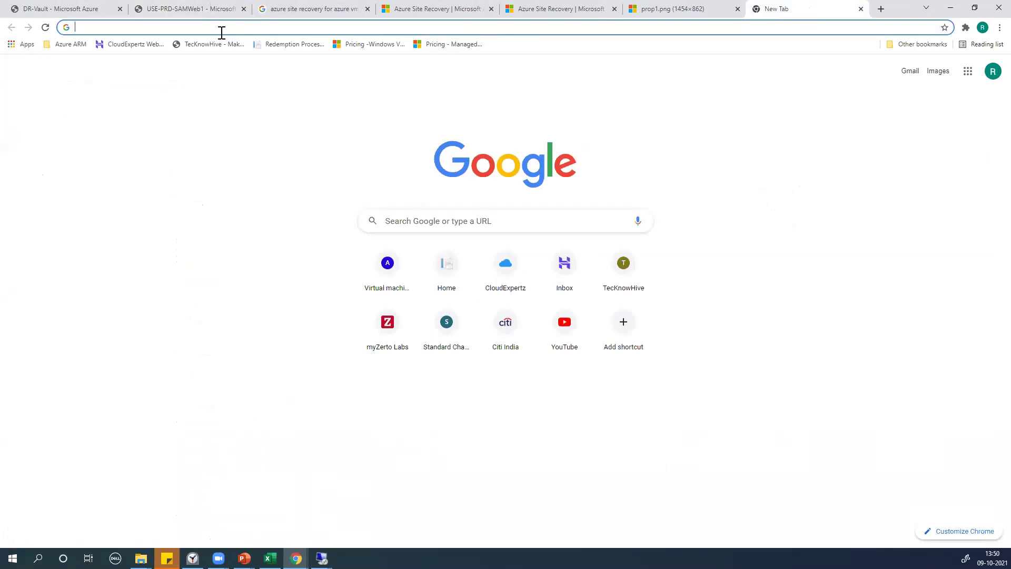
Load 13.82.68.245 in the new tab and retry; it times out, so return to USE-PRD-SAMWeb1
key(ctrl+v)
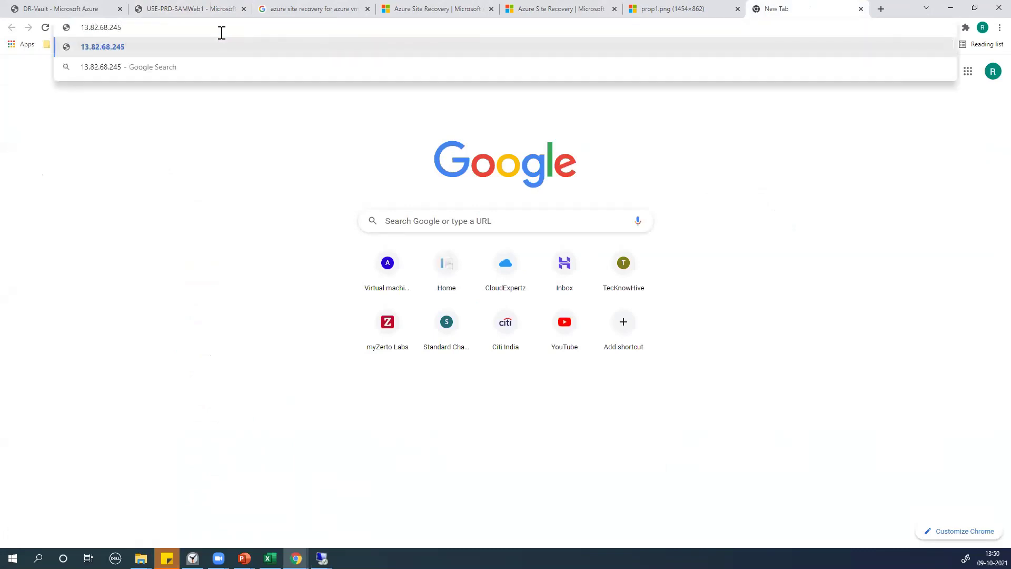
key(Return)
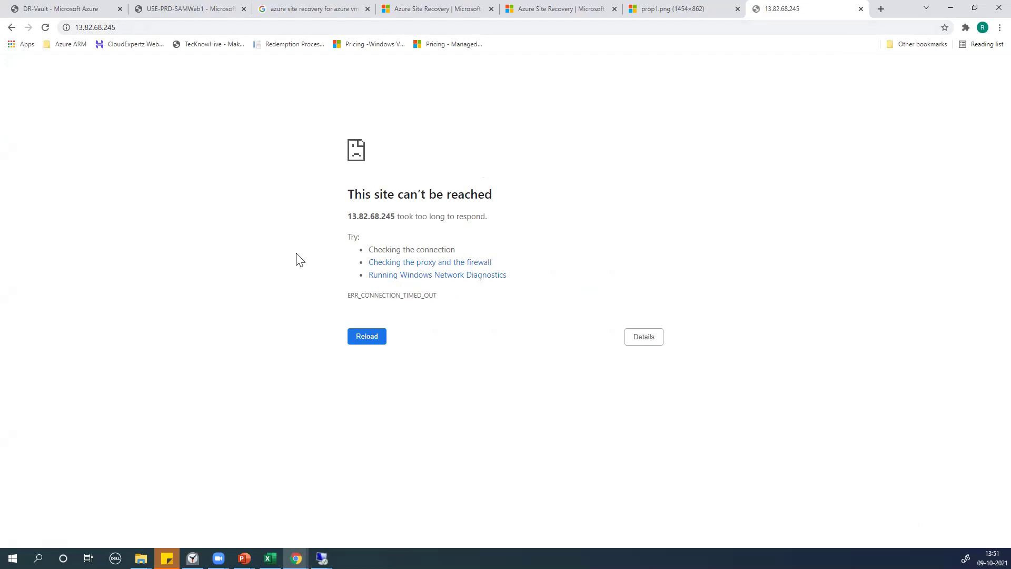
key(F5)
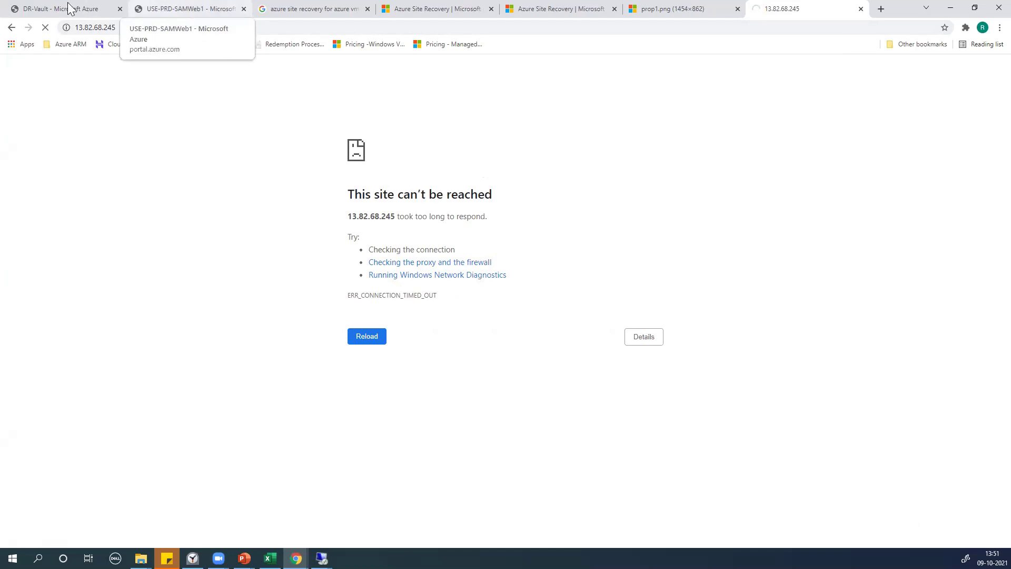
click(178, 7)
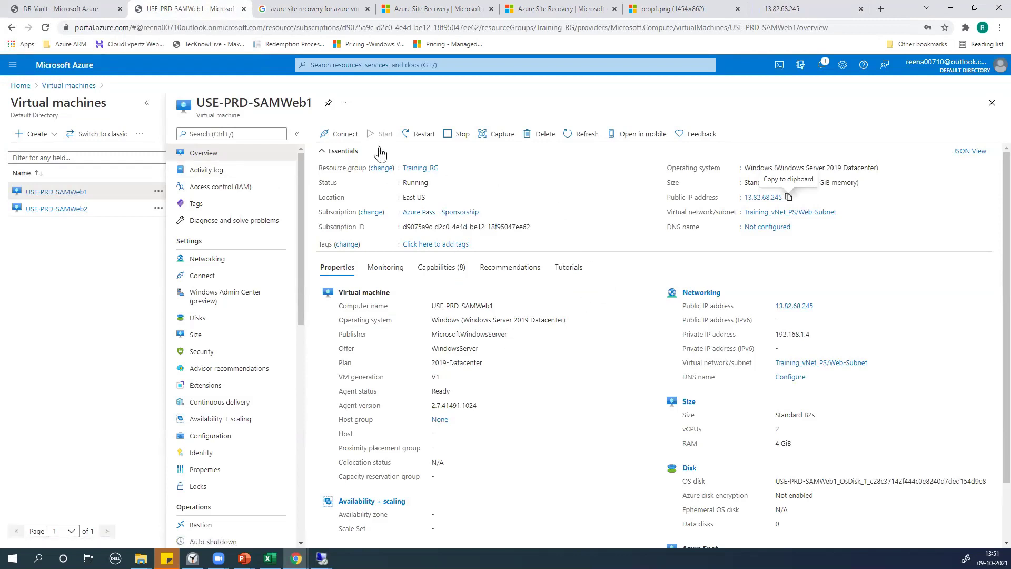
Add inbound rule Port_8080 under Networking: TCP, HTTP service on port 80, priority 310
click(202, 260)
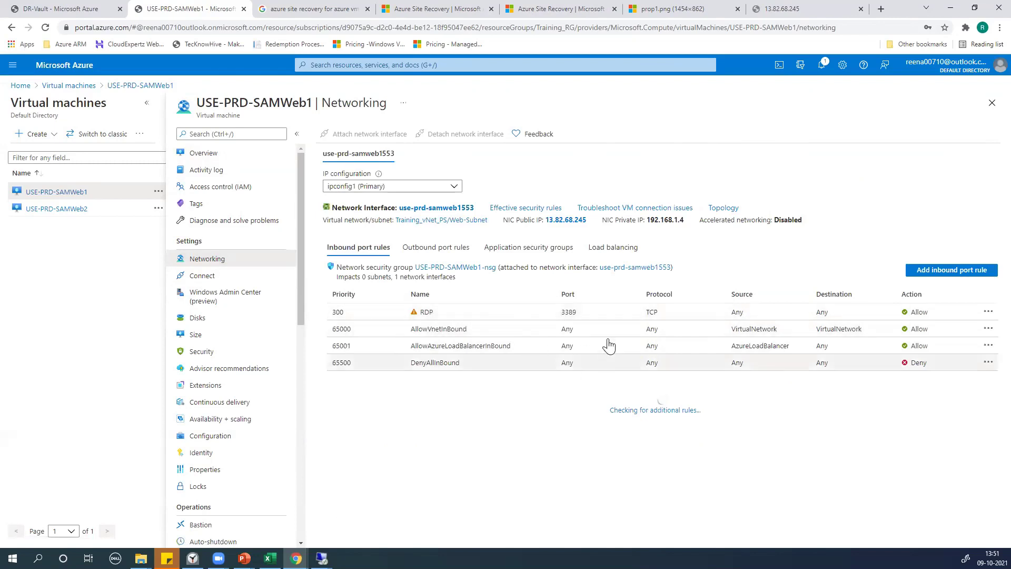
click(926, 273)
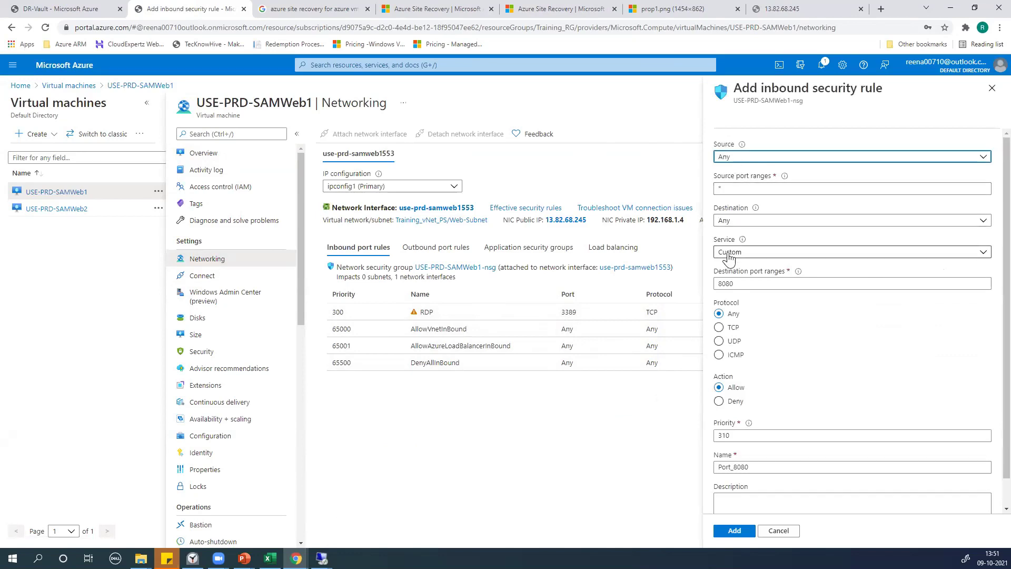
click(720, 328)
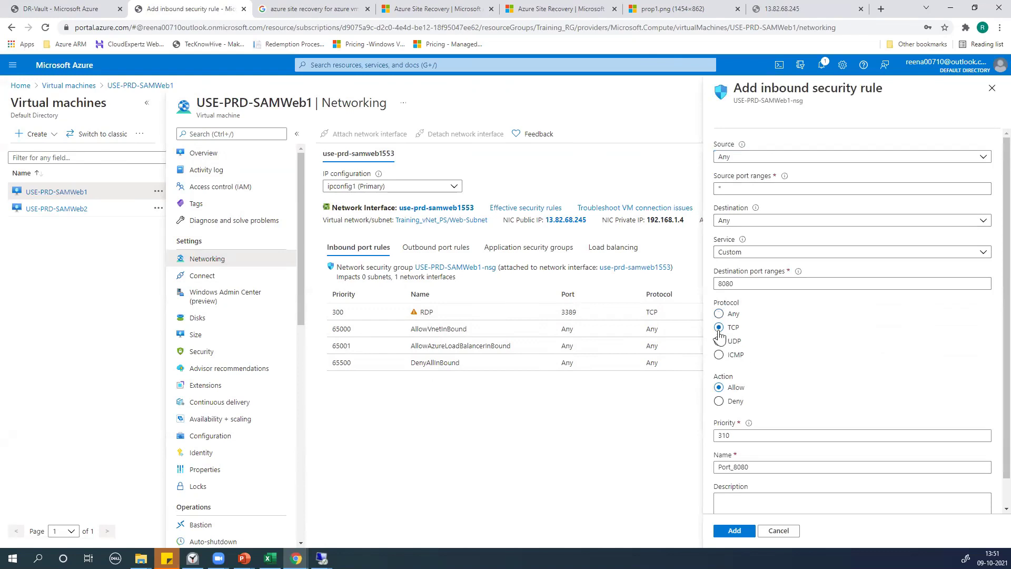
click(731, 253)
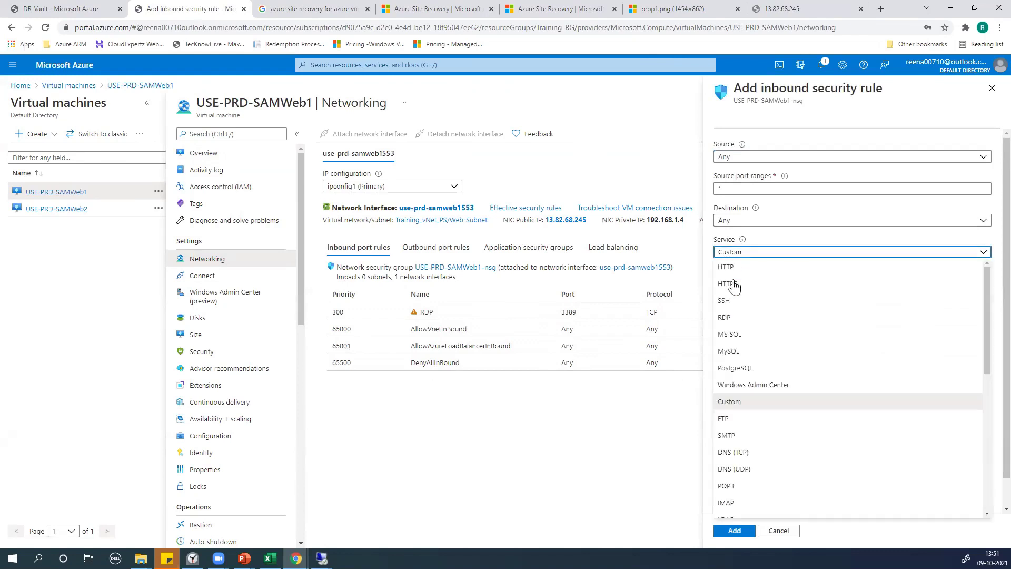
click(734, 275)
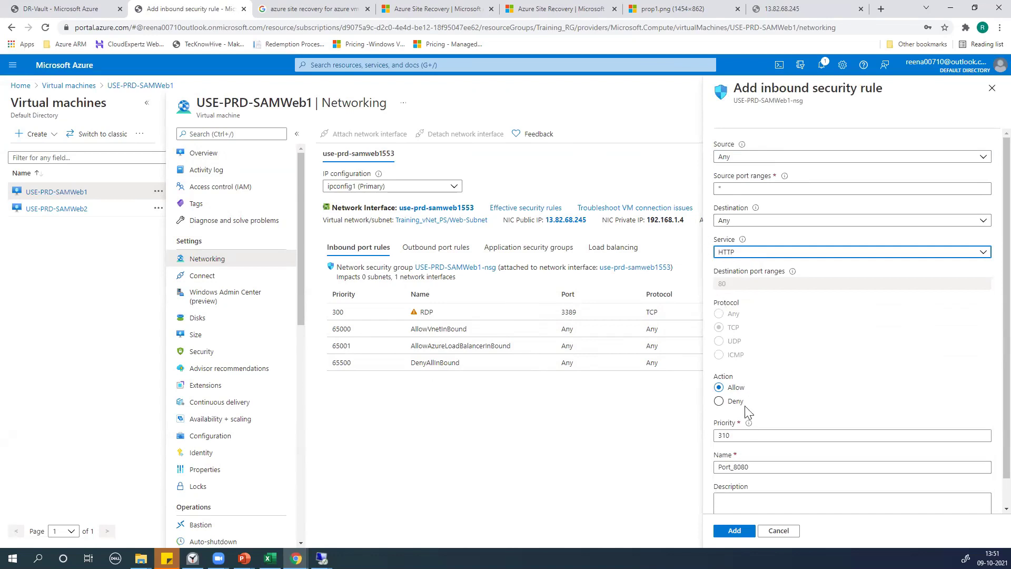
click(734, 531)
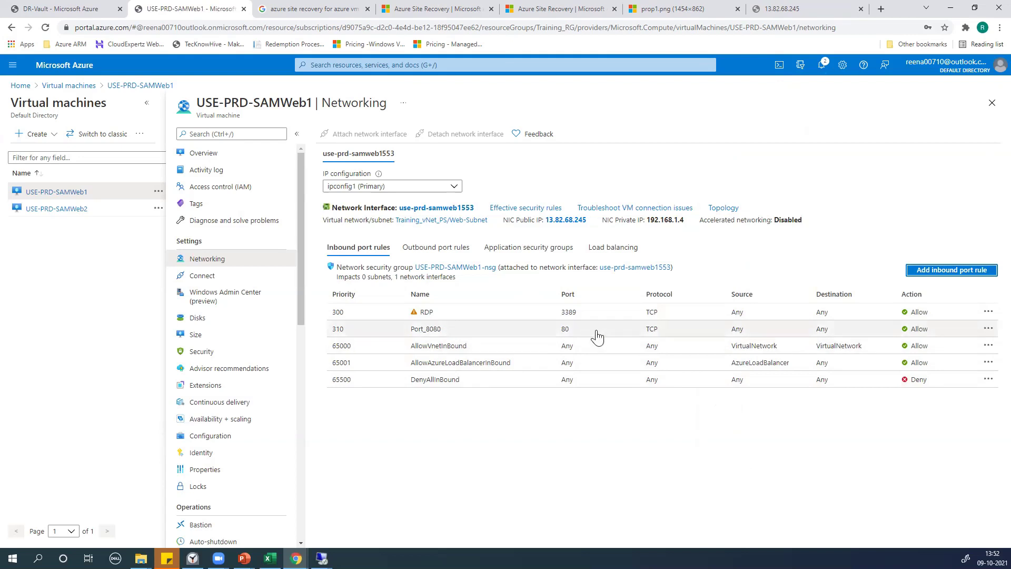
Reload the 13.82.68.245 tab until the Student Registeration Form loads from the public IP
click(810, 9)
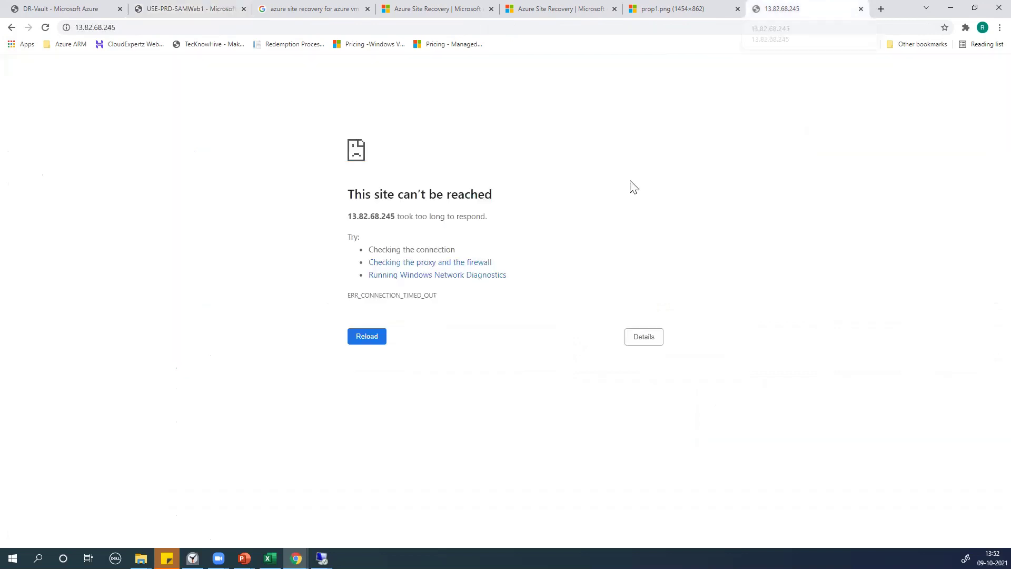
click(50, 27)
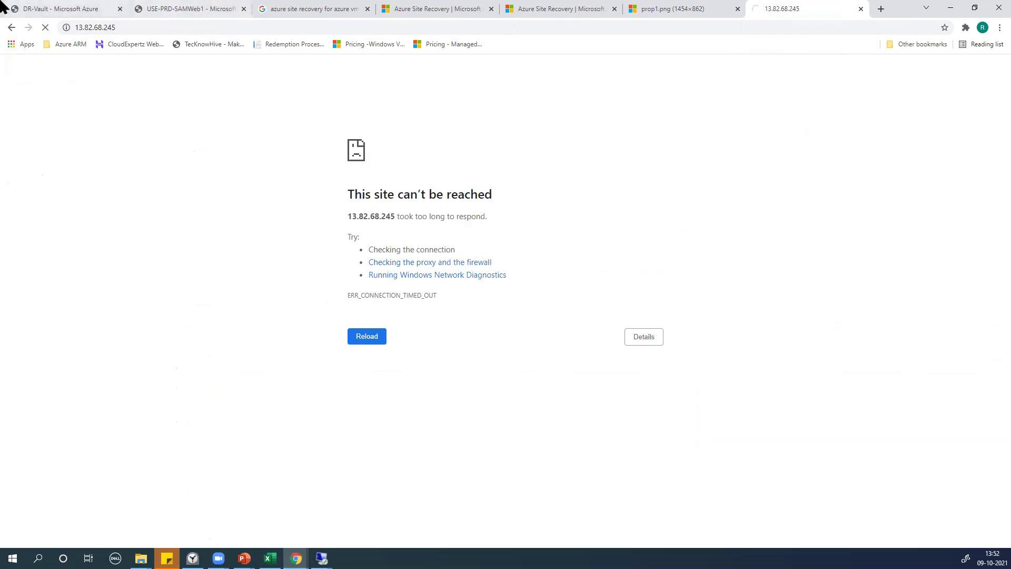
click(42, 29)
click(43, 29)
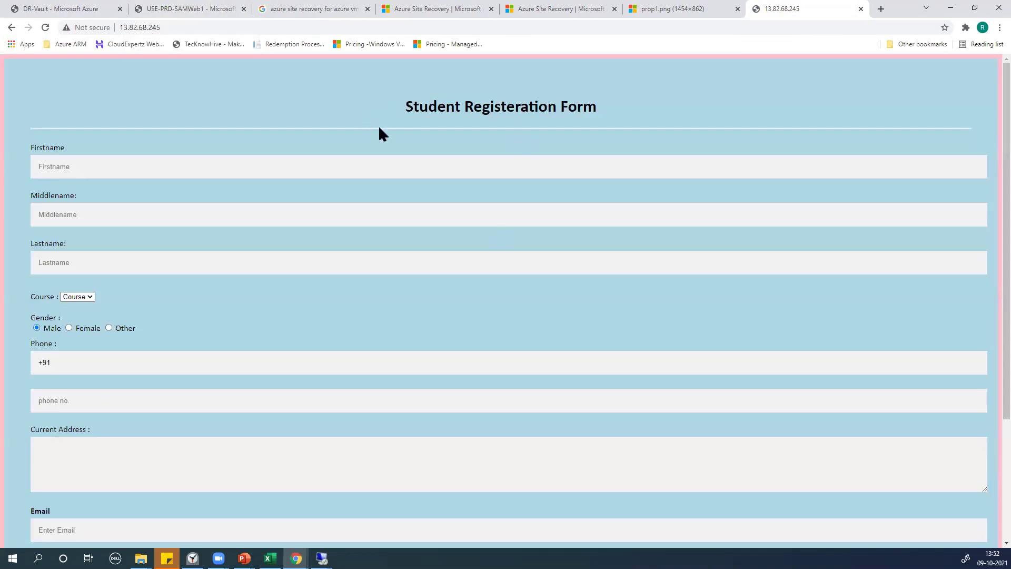
click(196, 28)
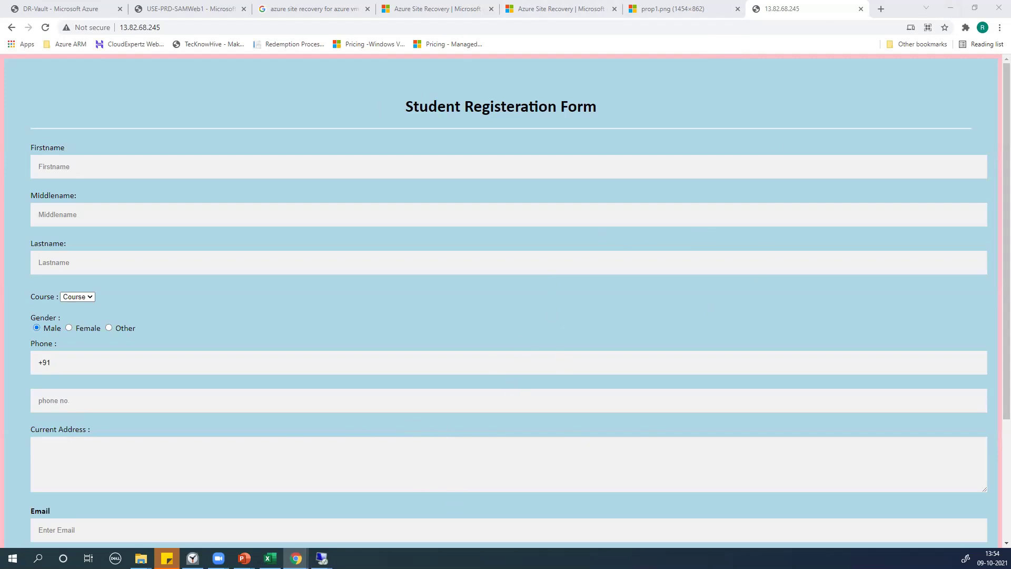
In the remote session, open Index from inetpub\wwwroot with Notepad to view its HTML source
mouse_move(321, 559)
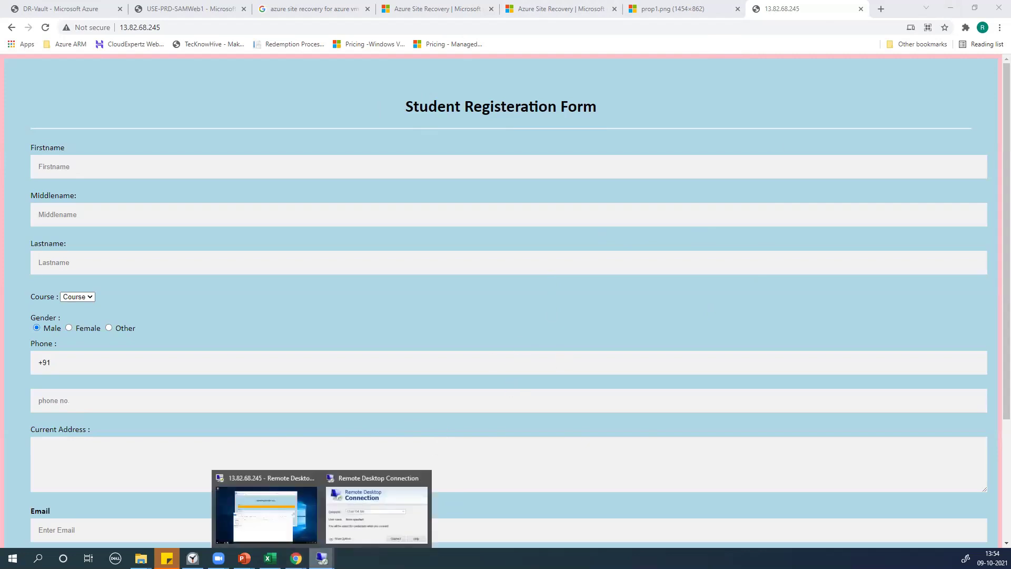
click(266, 533)
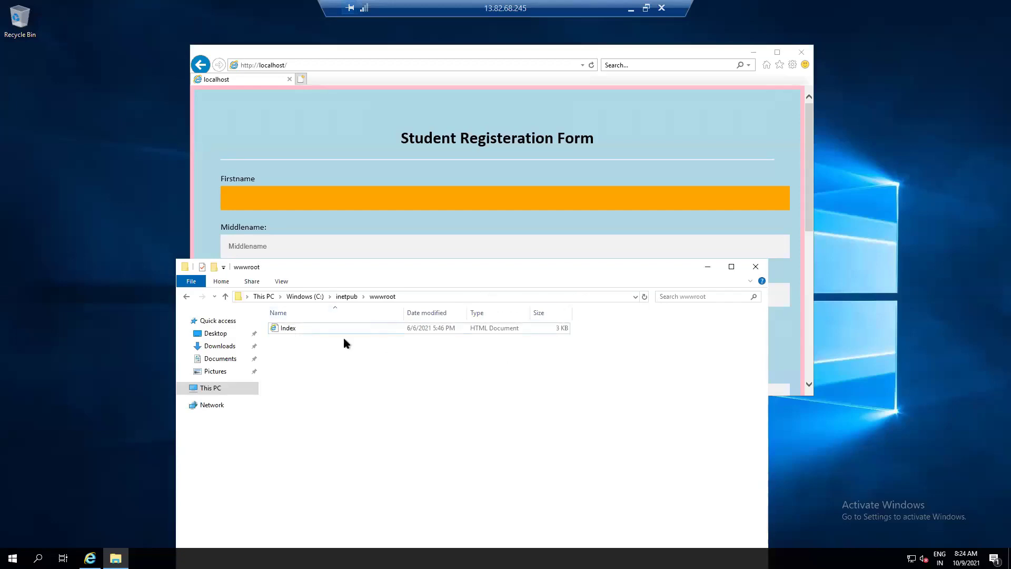
drag(394, 267, 423, 76)
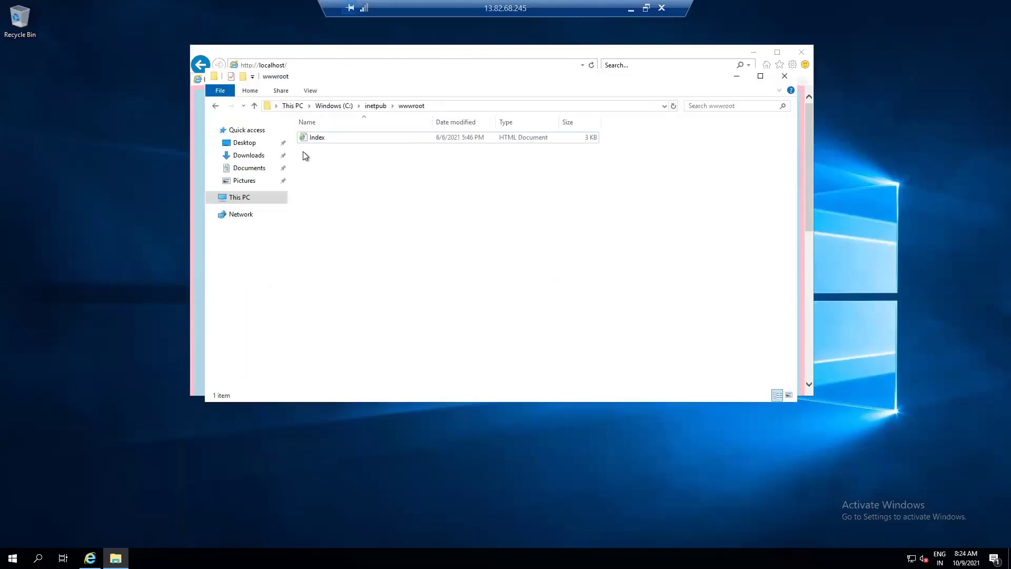
click(317, 138)
right_click(317, 140)
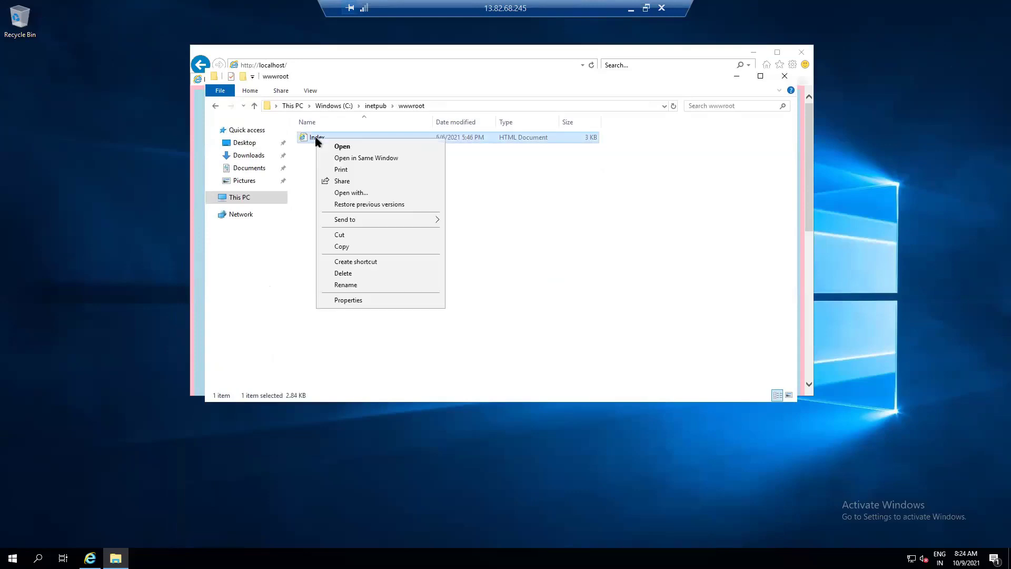
click(338, 194)
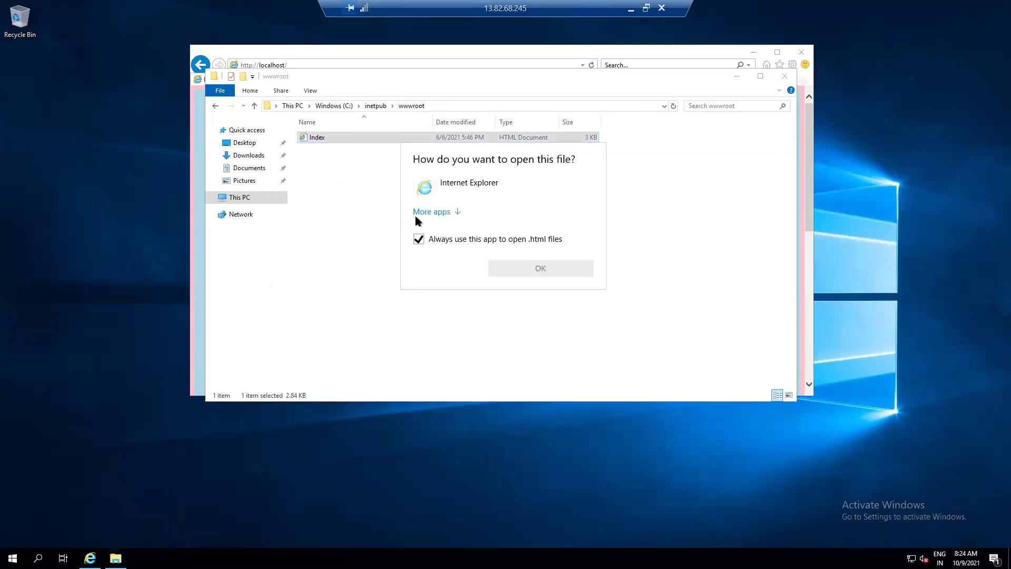
click(424, 213)
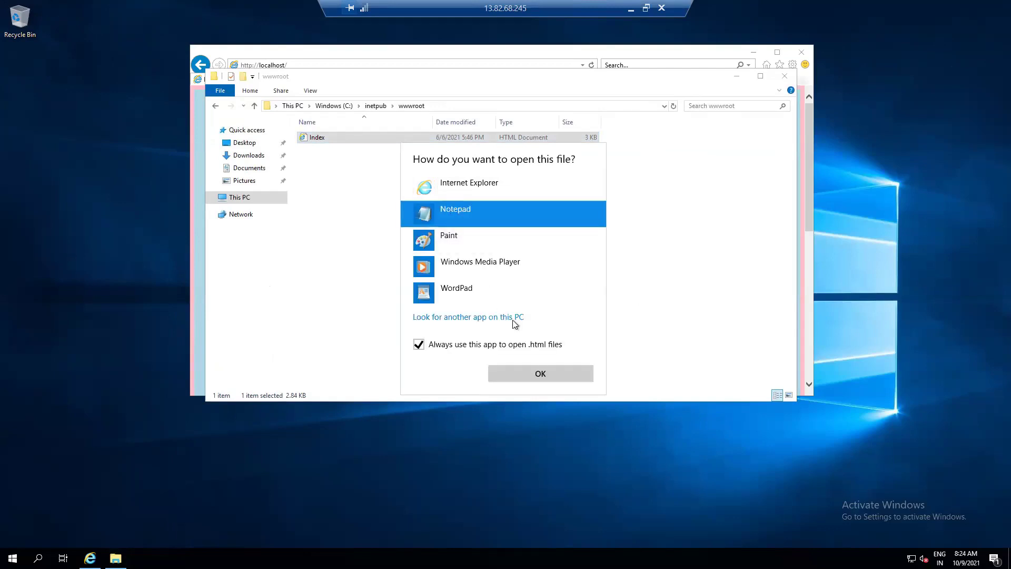
click(541, 373)
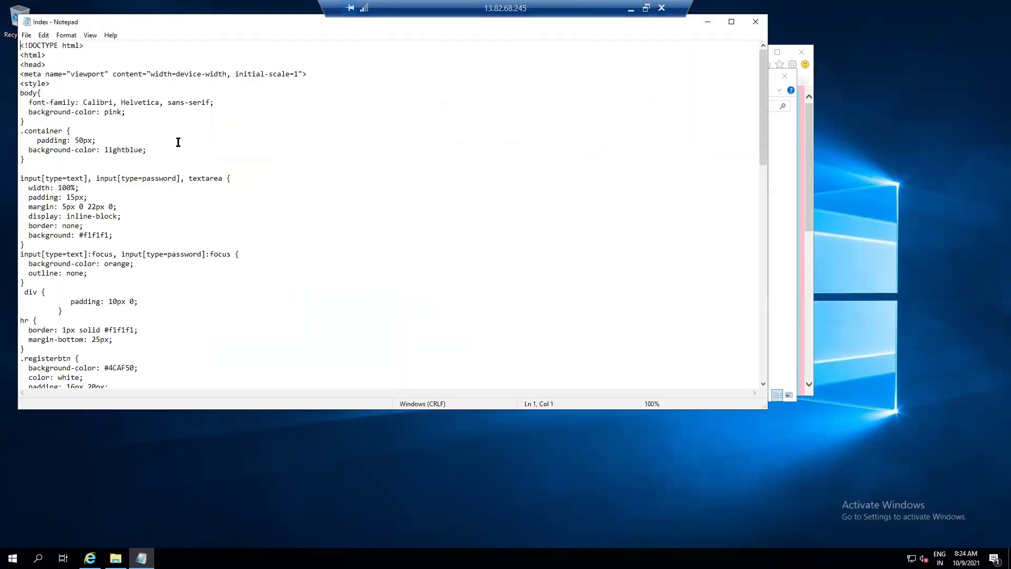
Move Notepad aside and scroll the index file to find the form heading
drag(133, 26, 376, 68)
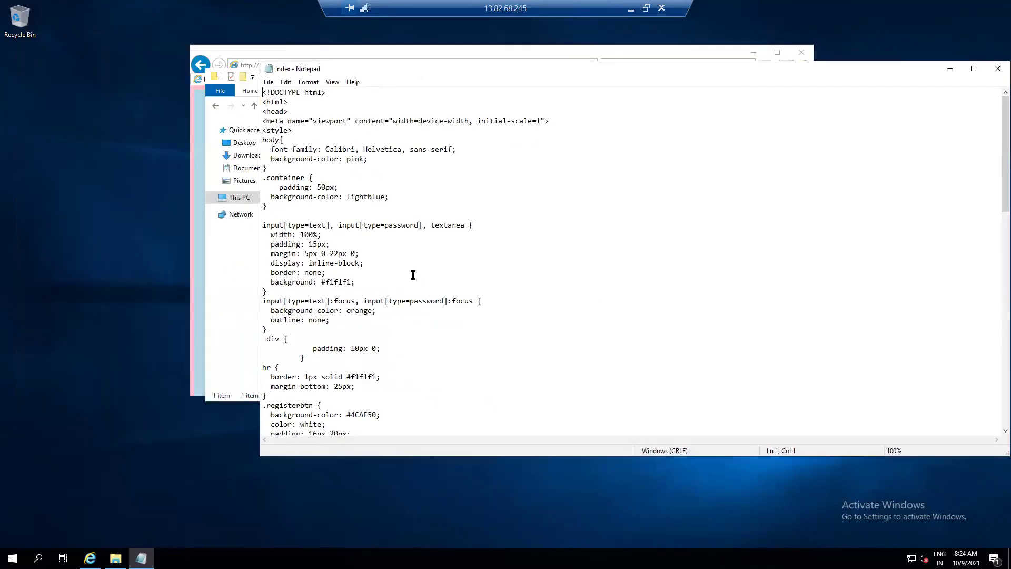
scroll(413, 275, down, 3)
scroll(383, 160, up, 3)
scroll(411, 307, down, 4)
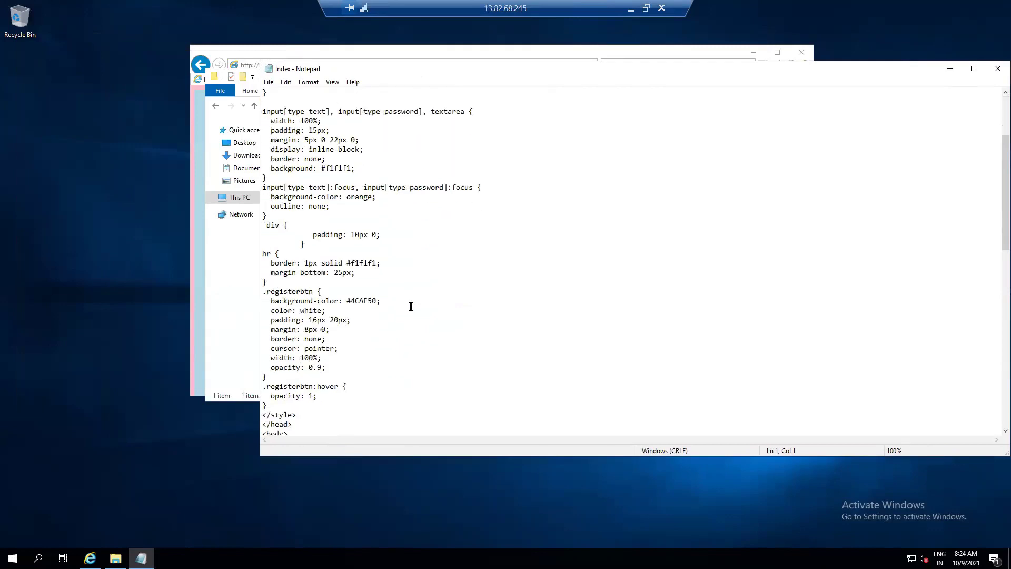
scroll(411, 306, down, 4)
scroll(411, 307, down, 2)
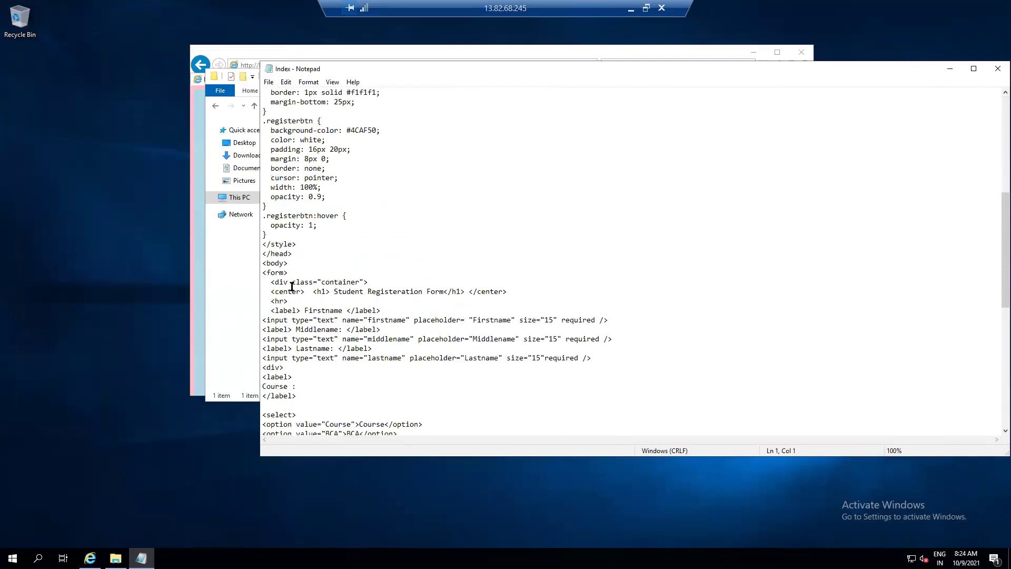
Insert the author's name and _USE-PRD-SAMWeb1- before Student in the h1 heading
drag(276, 292, 563, 294)
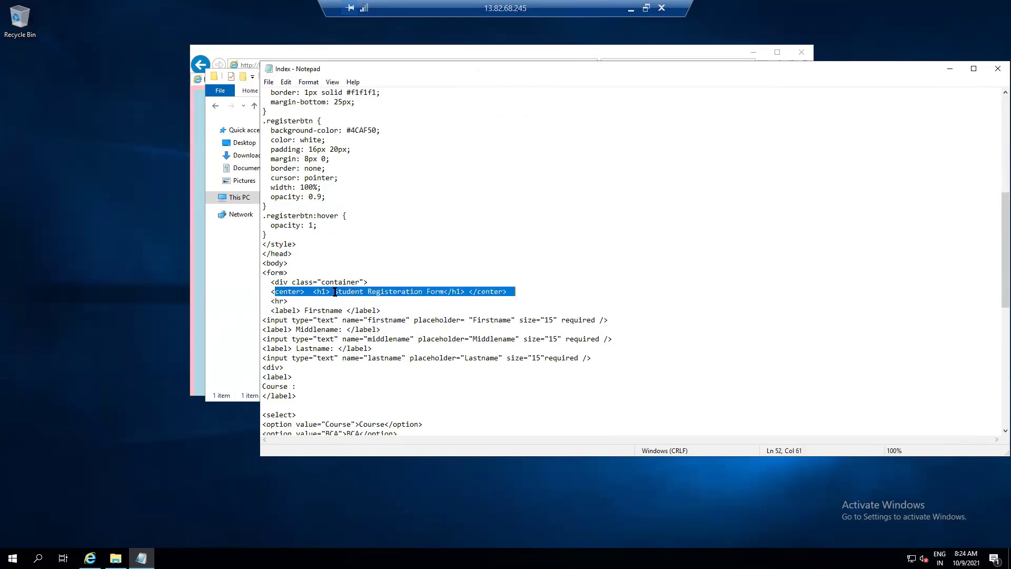
click(334, 292)
text(Raghuveer)
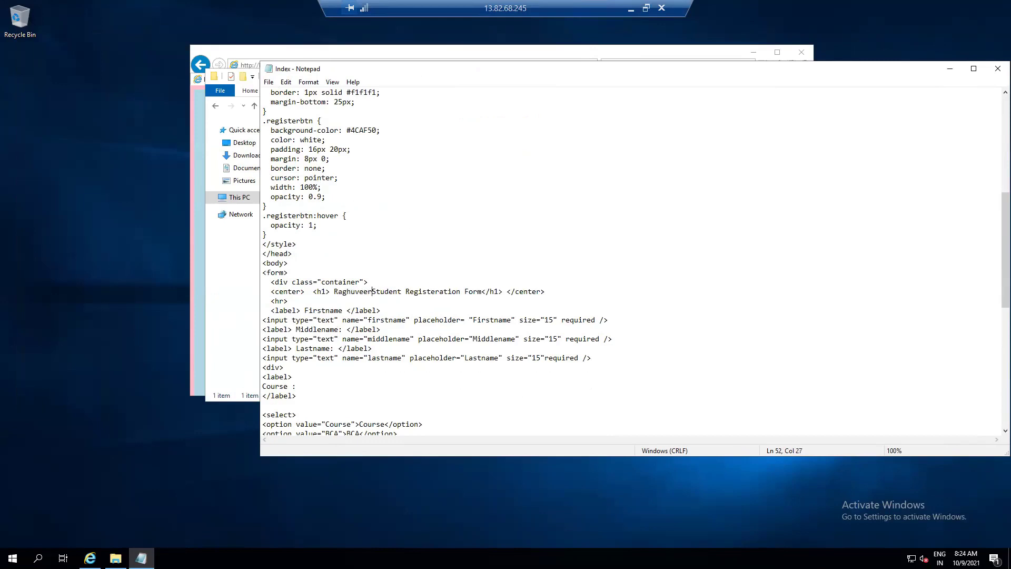
key(BackSpace)
key(BackSpace)
key(BackSpace)
key(BackSpace)
key(BackSpace)
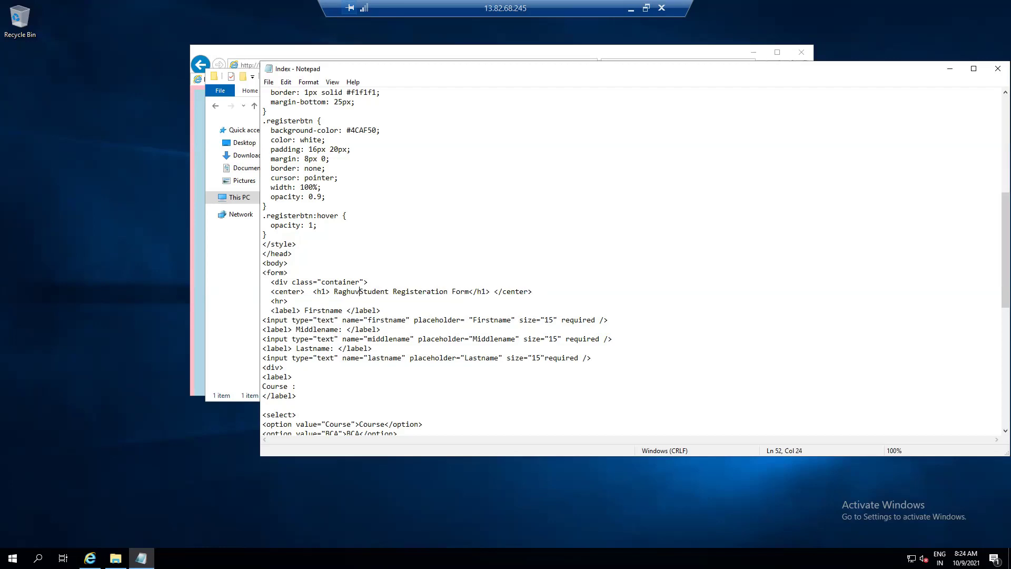
text(uveer)
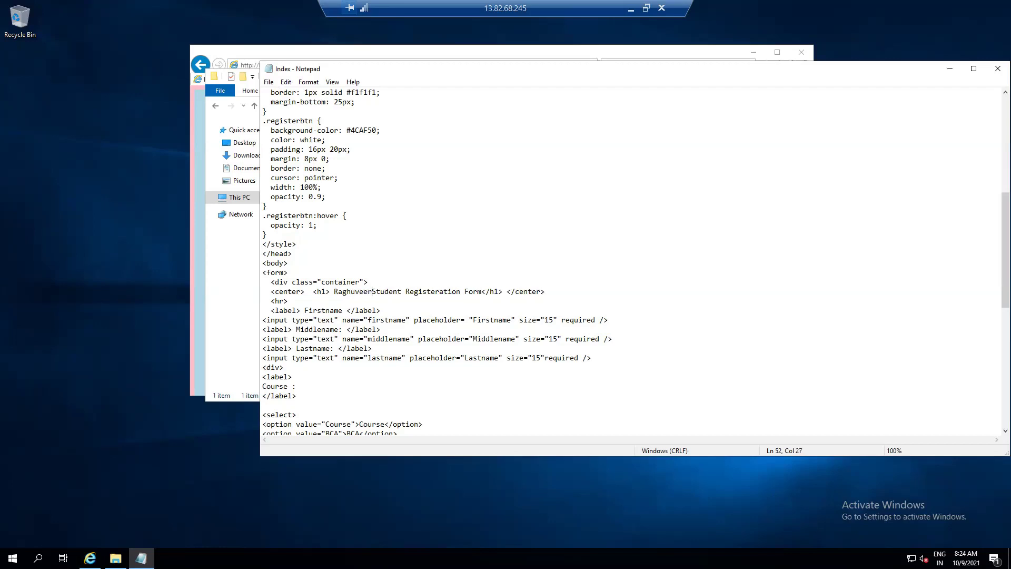
text(_USe)
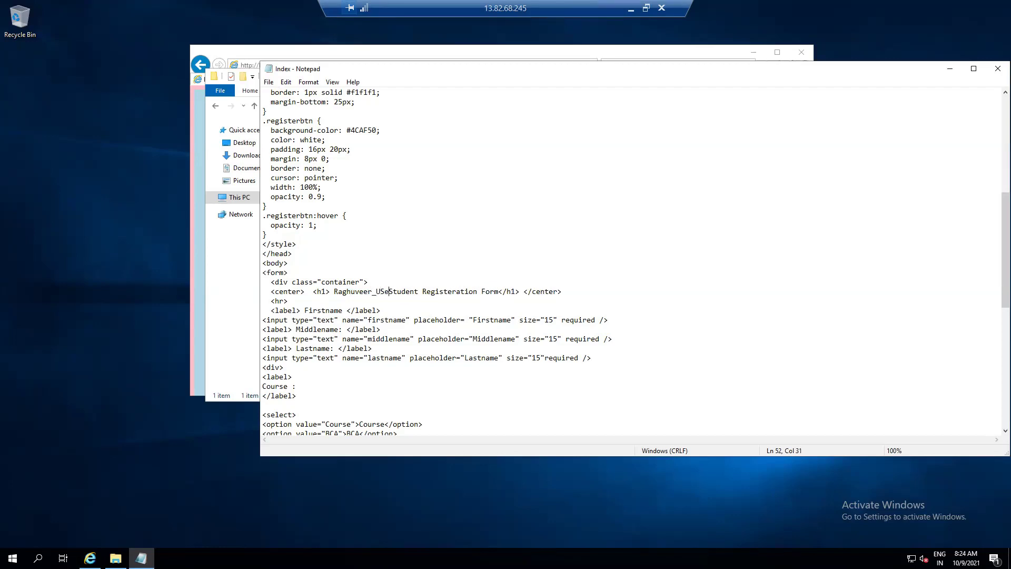
key(BackSpace)
text(E-PRDO)
key(BackSpace)
text(-SAM)
text(WEb)
key(BackSpace)
key(BackSpace)
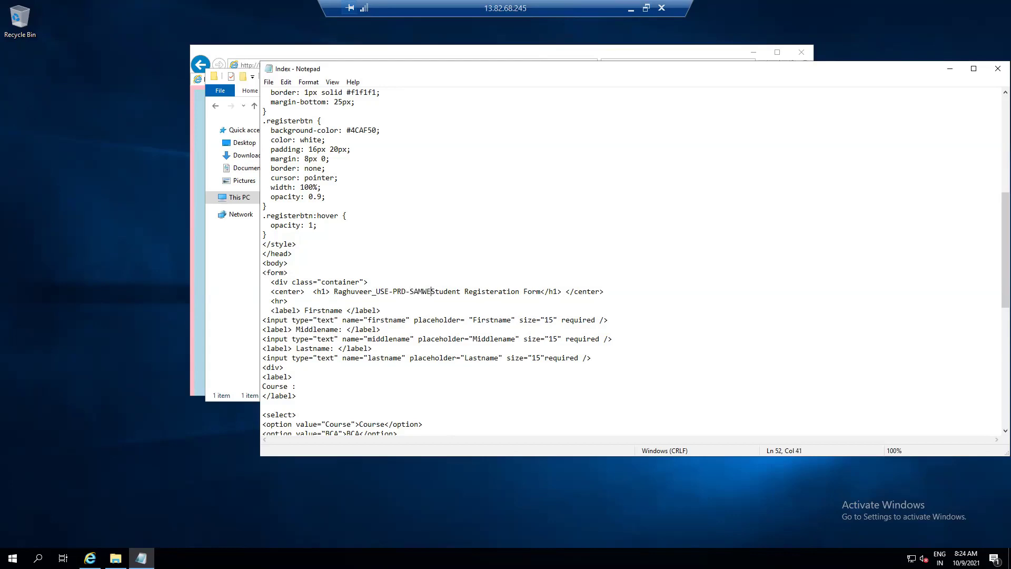
text(eb1-)
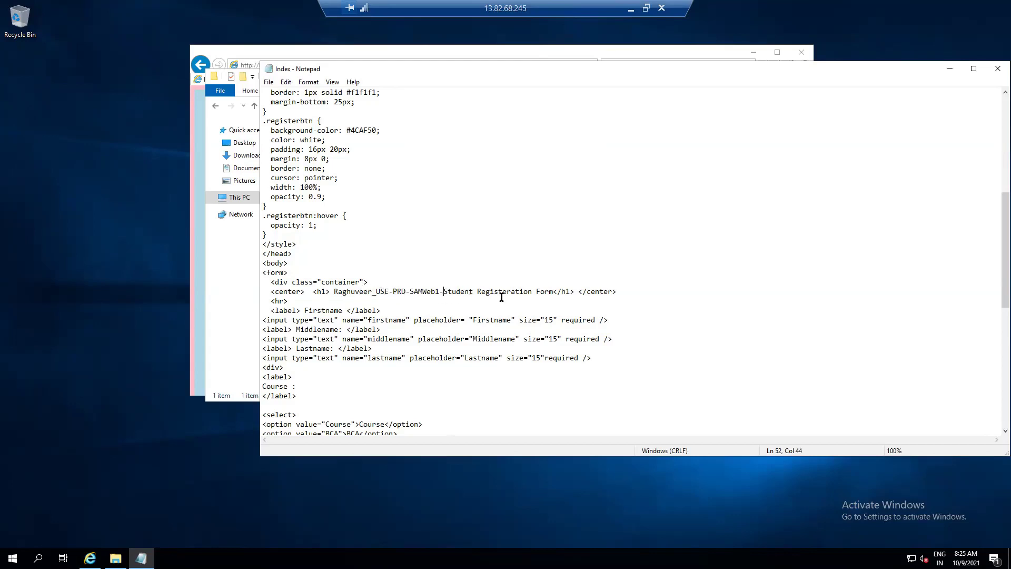
Save the edited index file and close Notepad
click(268, 82)
click(280, 117)
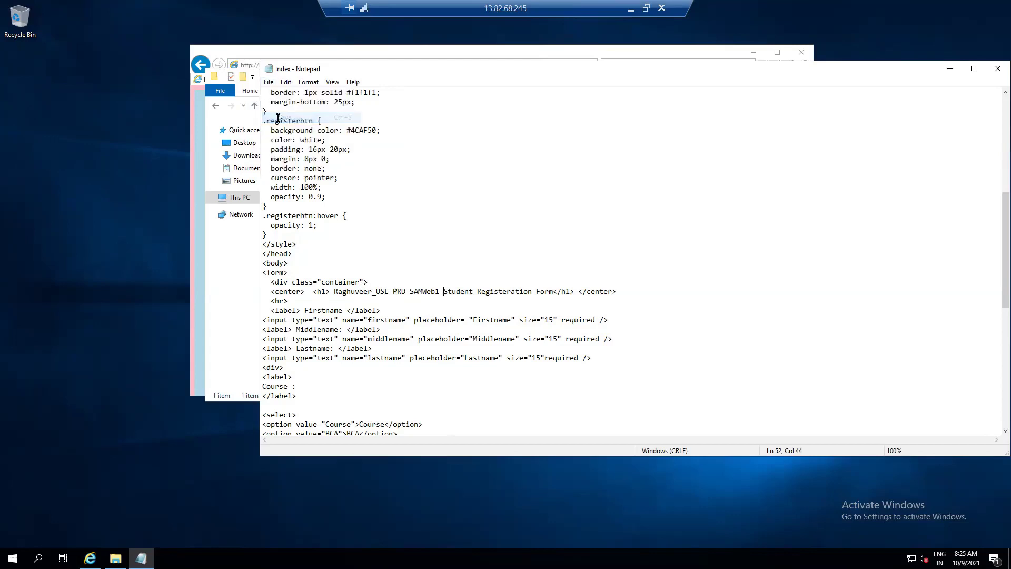
click(998, 69)
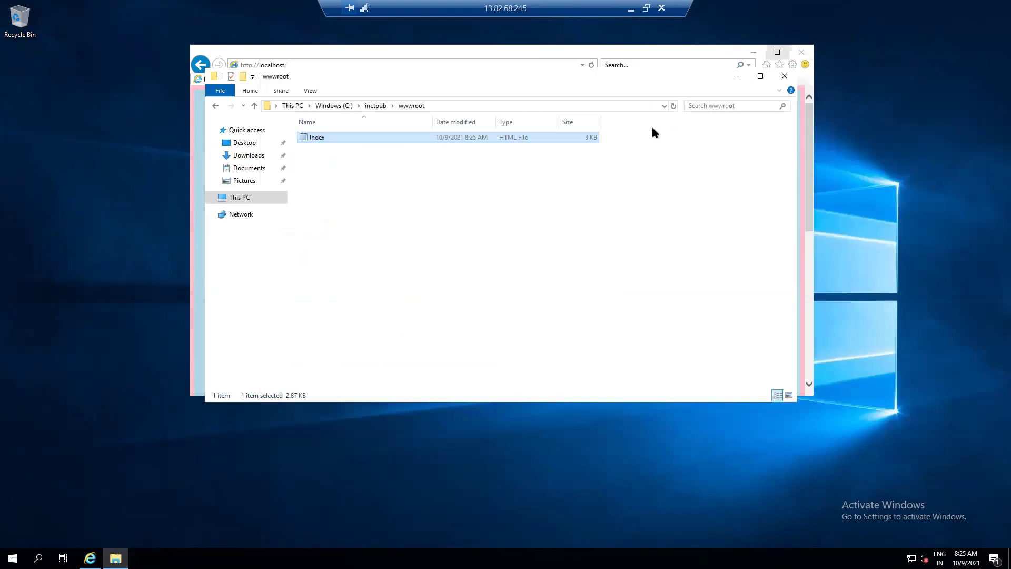
Return to local Chrome and reload 13.82.68.245 to display the updated heading
click(631, 9)
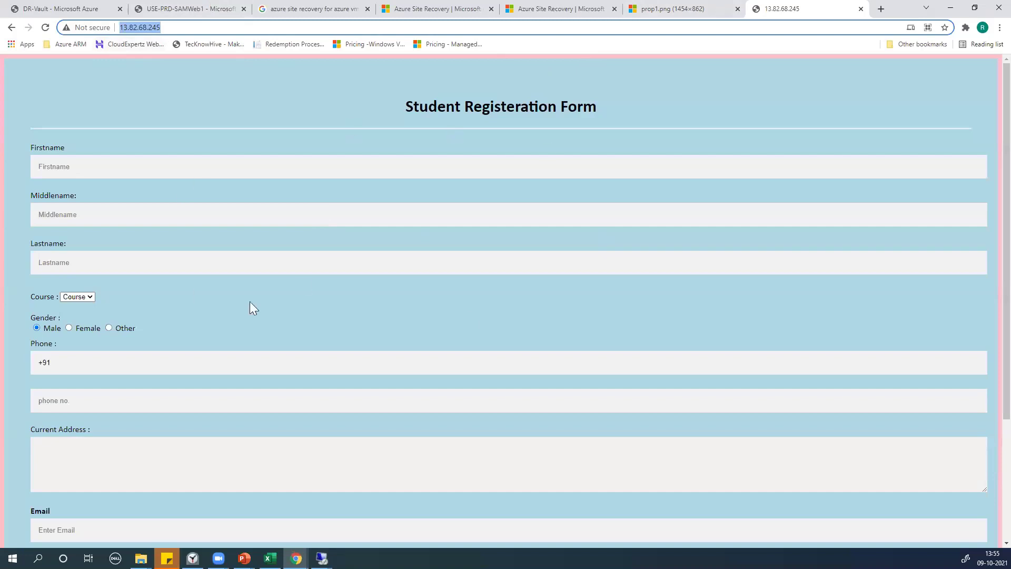
click(46, 28)
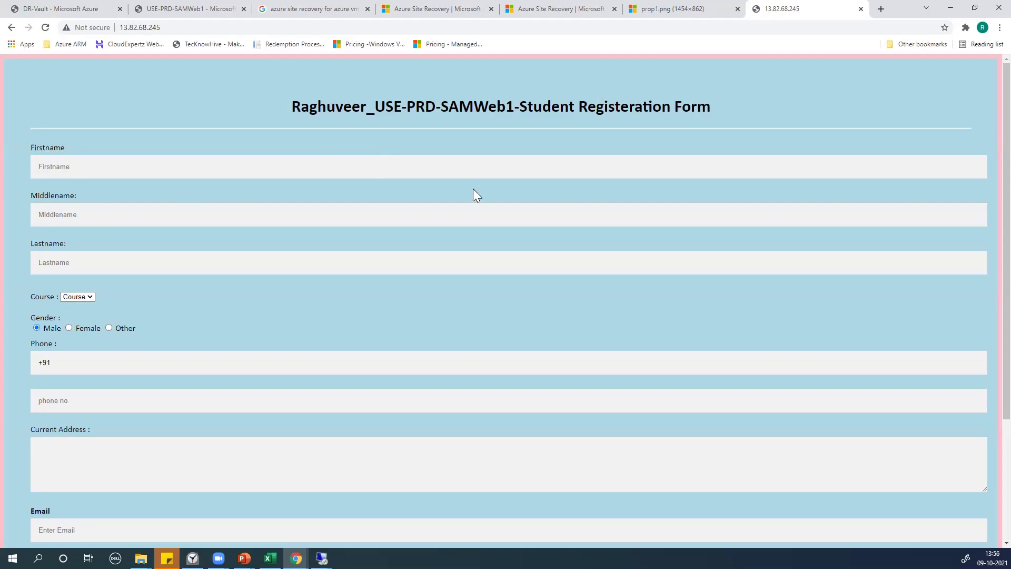
scroll(474, 188, down, 1)
scroll(473, 189, up, 1)
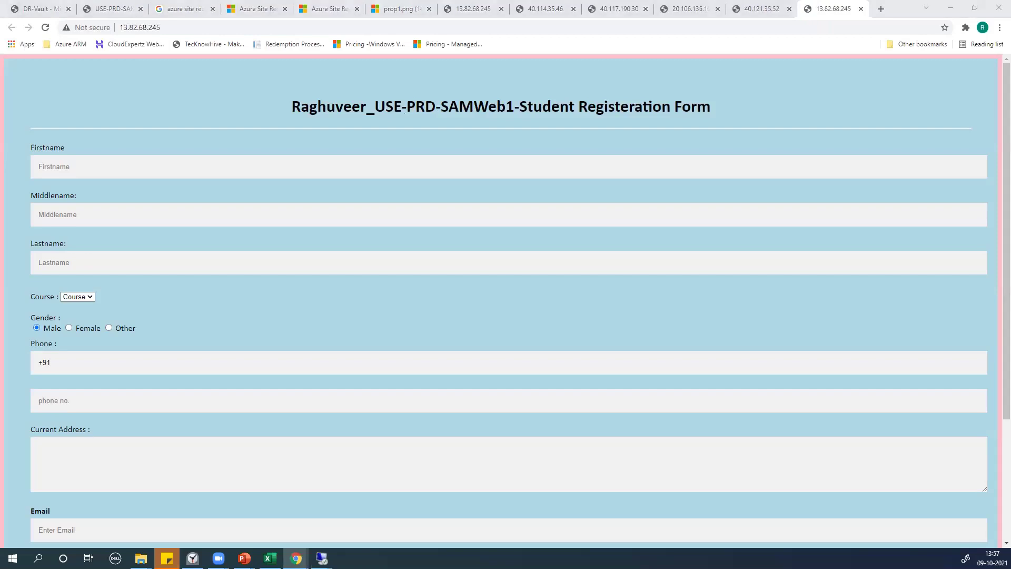
Load 20.83.144.245 in Chrome and retry twice, still getting ERR_CONNECTION_TIMED_OUT
click(375, 28)
text(20.83.144.245)
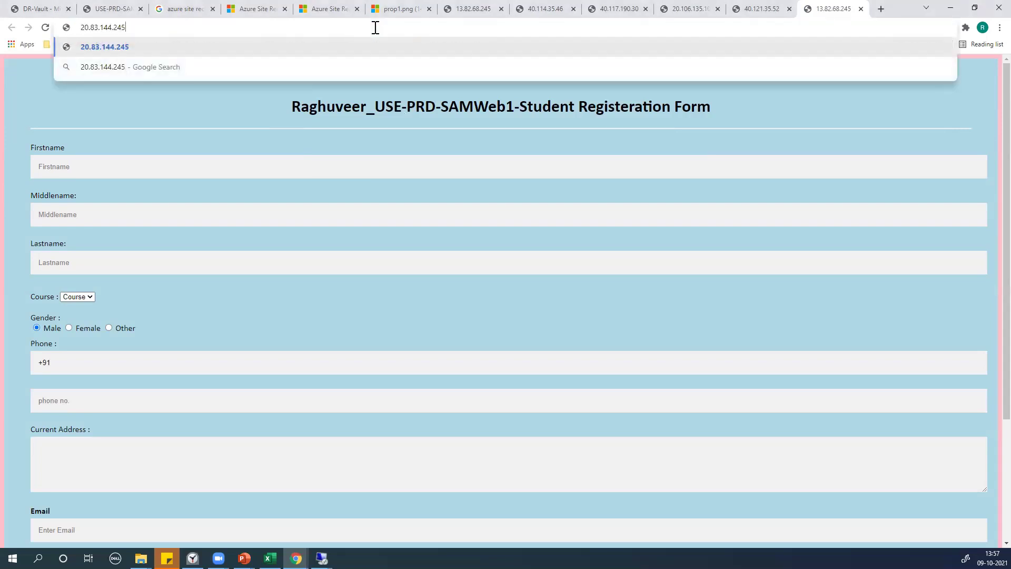
key(Return)
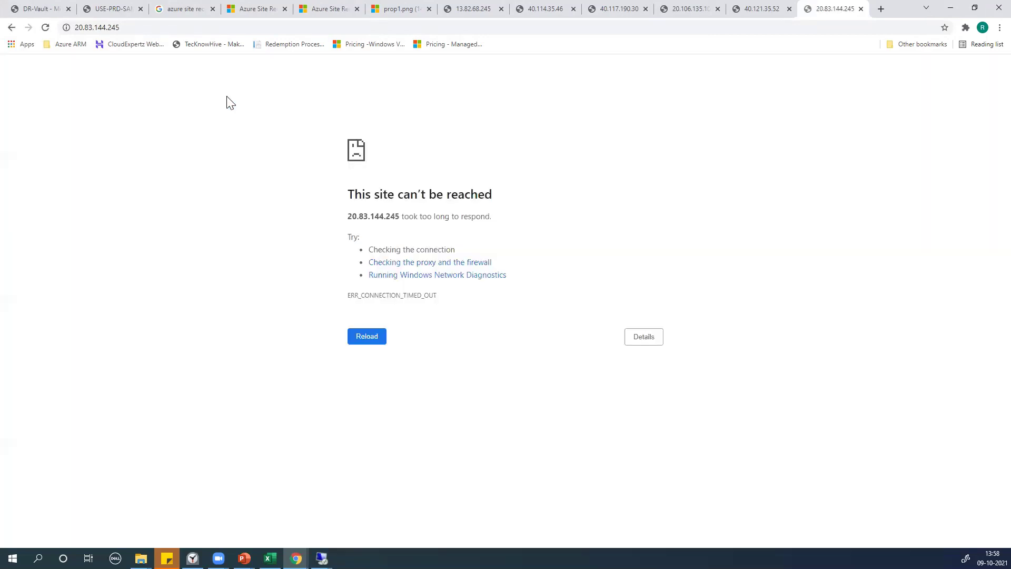
key(F5)
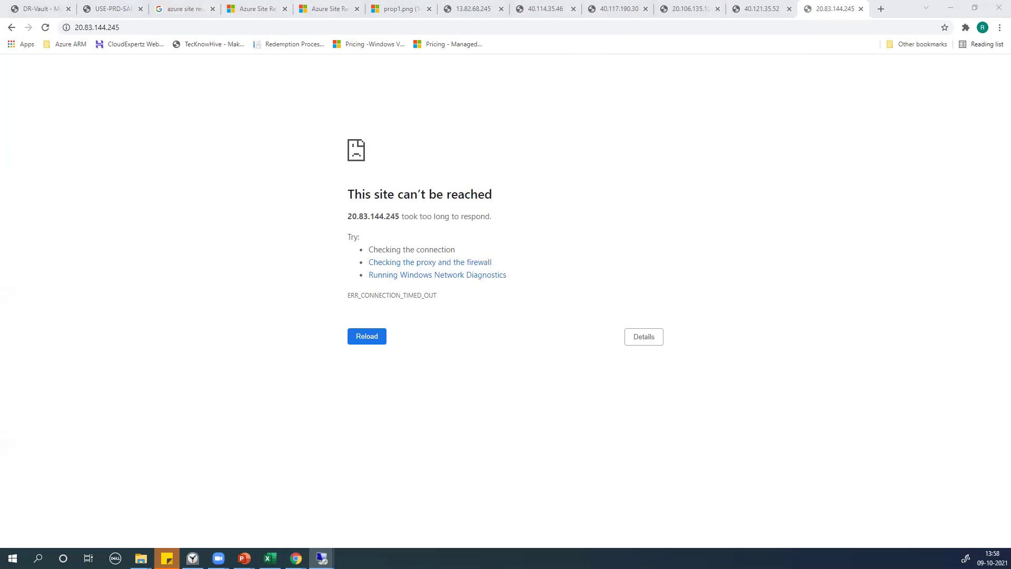
key(F5)
Close the old IP-address tabs and reopen 13.82.68.245 from a new tab's shortcut tile
click(514, 8)
click(502, 9)
click(502, 8)
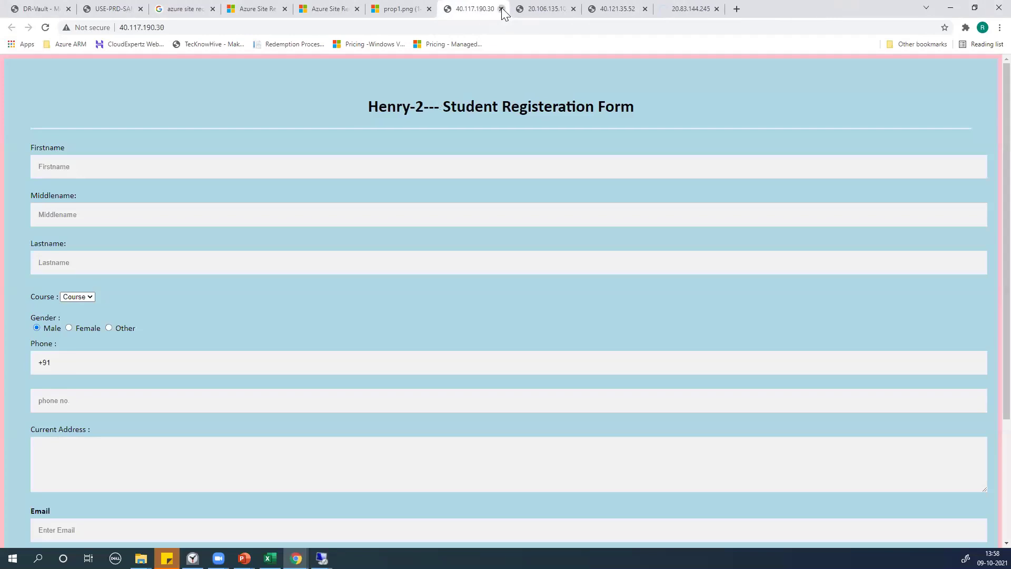
click(502, 9)
click(501, 9)
click(501, 9)
click(501, 9)
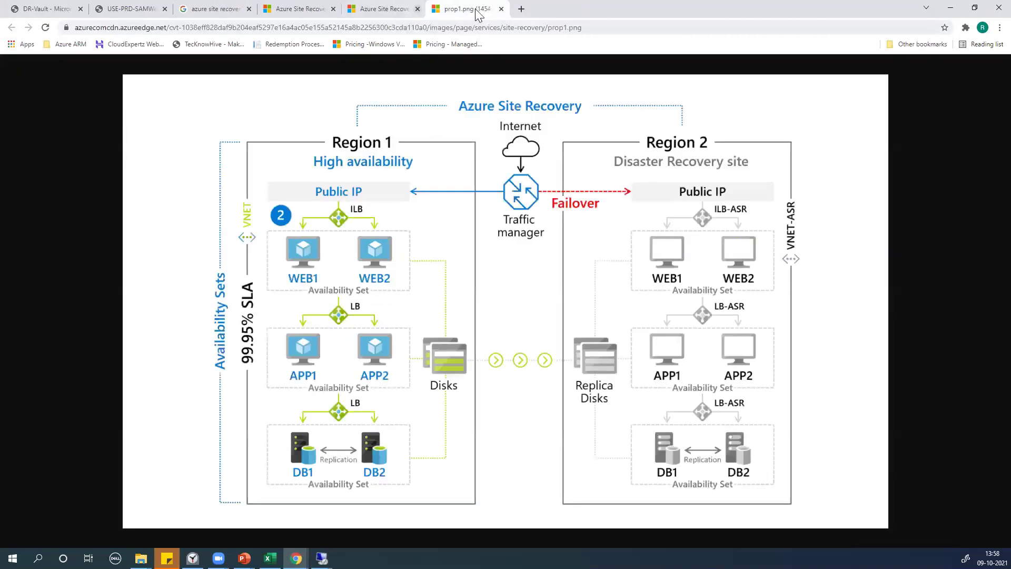
click(520, 9)
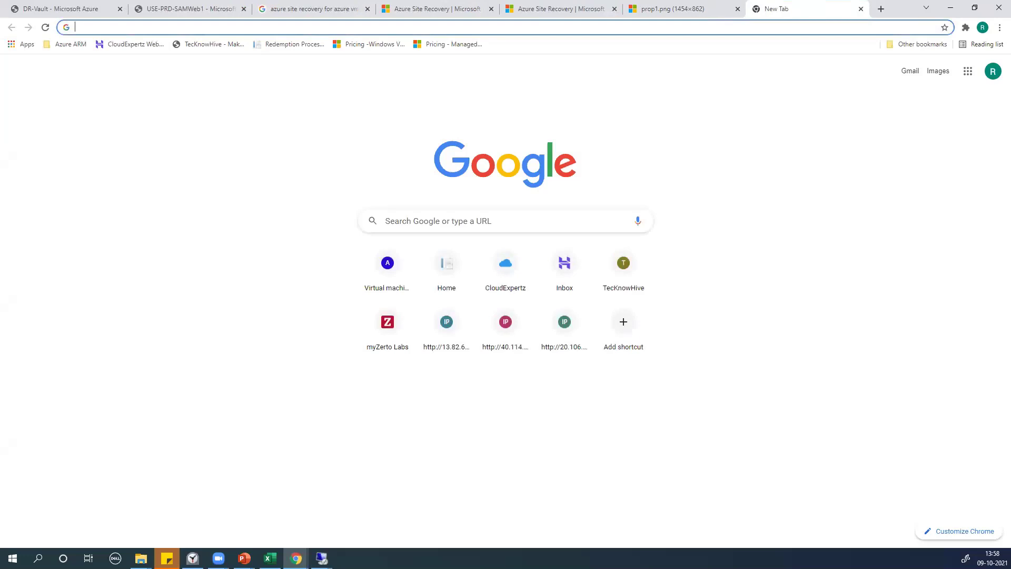
click(1, 206)
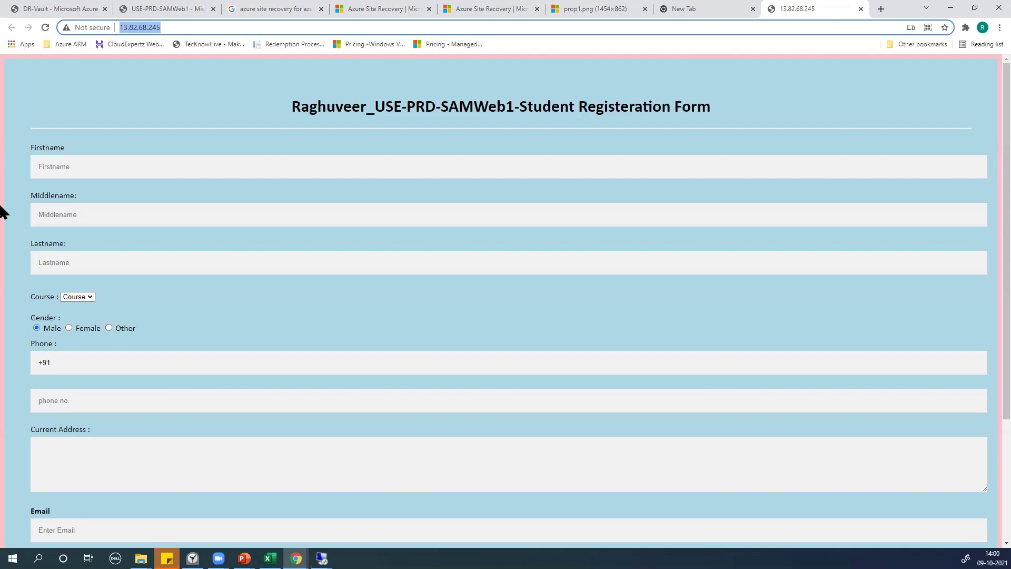
Bring the Updated_LAB_Topics_Whiteboard presentation to the front from the taskbar
click(219, 558)
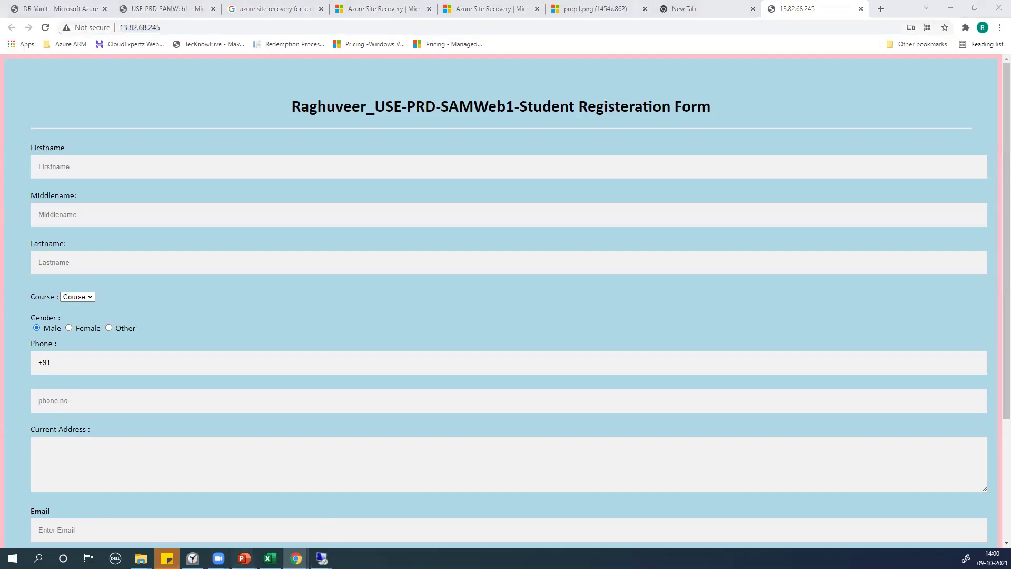
mouse_move(244, 558)
click(303, 497)
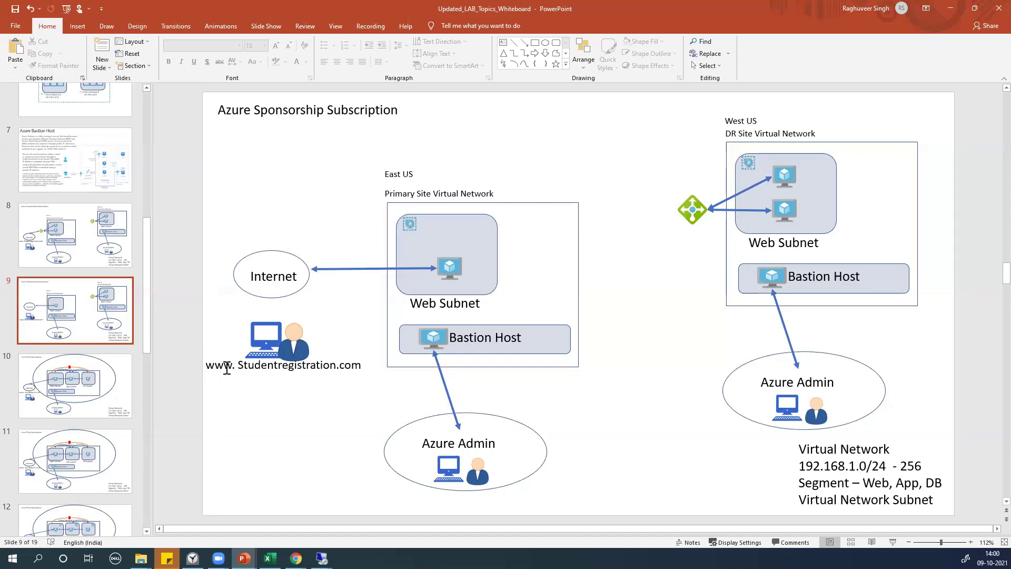
drag(240, 365, 362, 372)
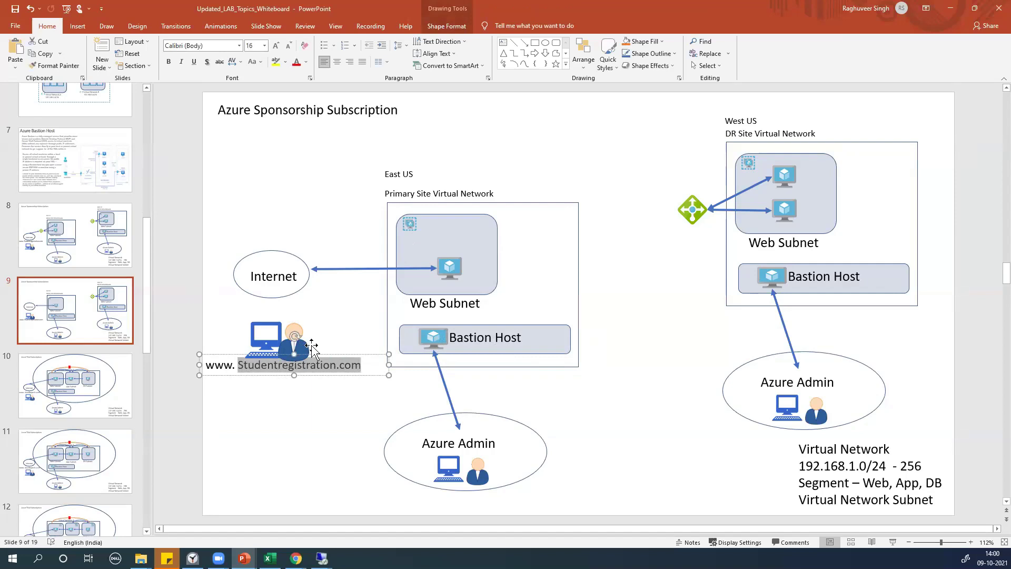
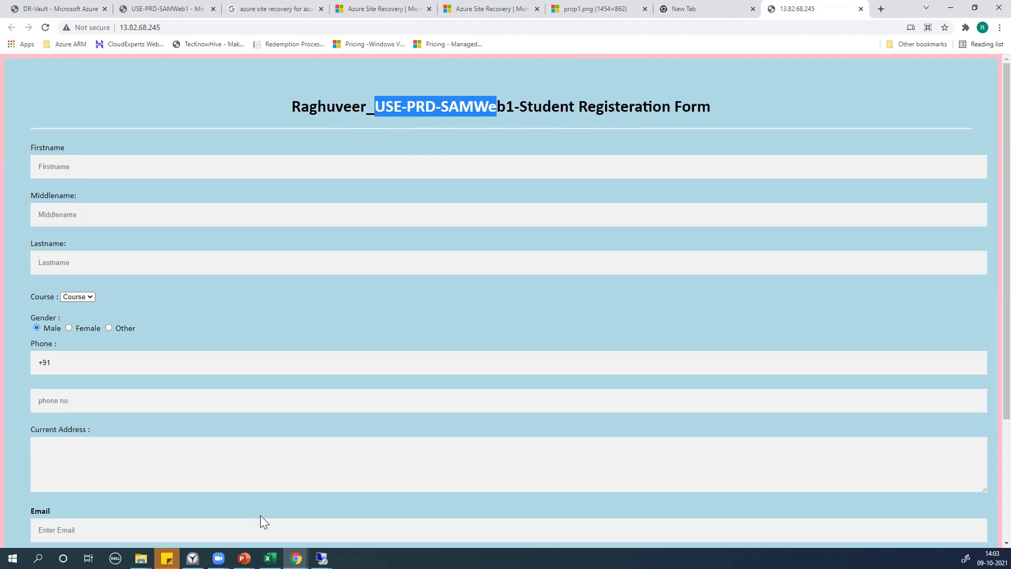
Check the SAMWeb1 wwwroot session, then return to USE-PRD-SAMWeb2's Azure networking page
mouse_move(321, 558)
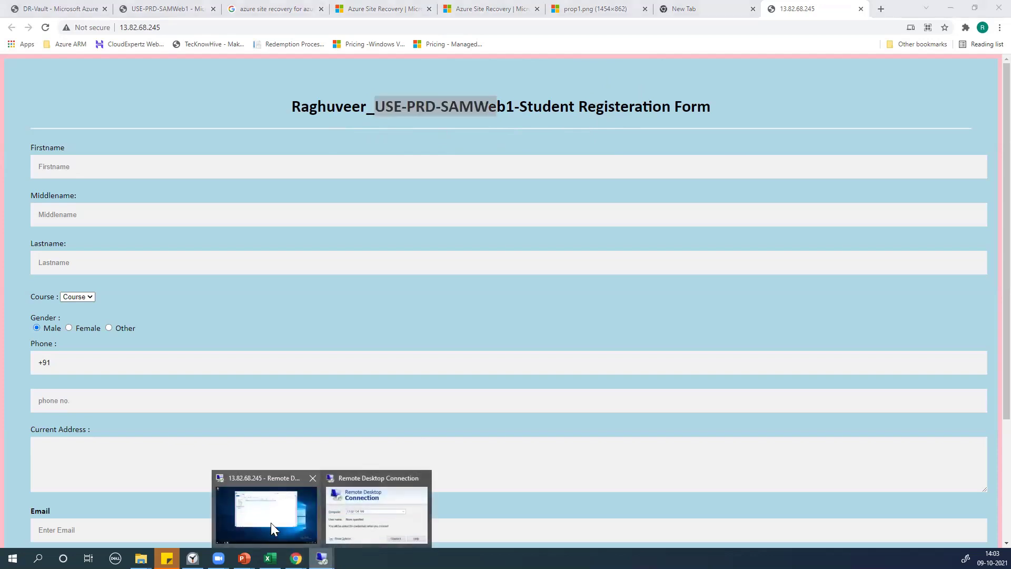
click(273, 522)
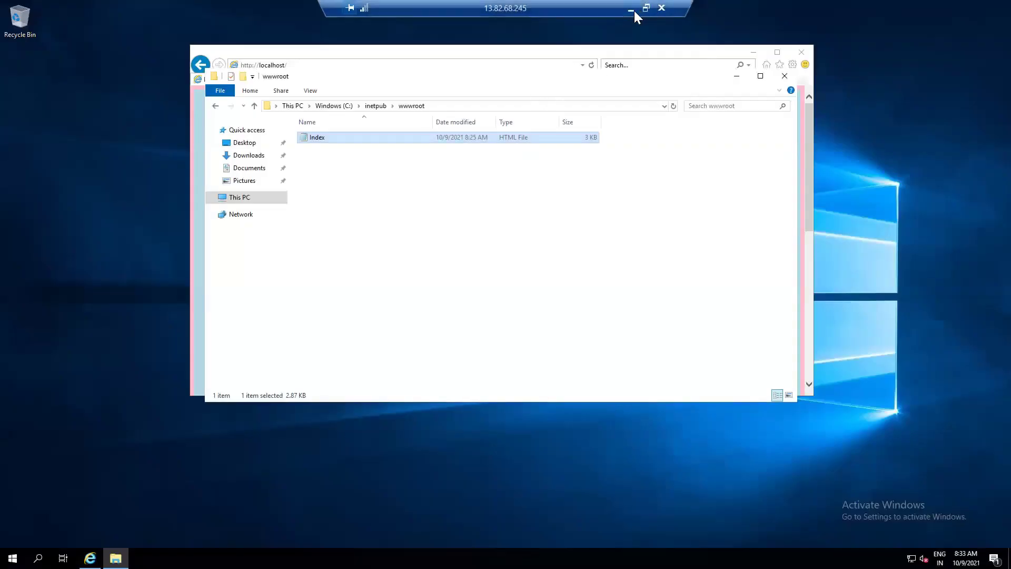
click(632, 9)
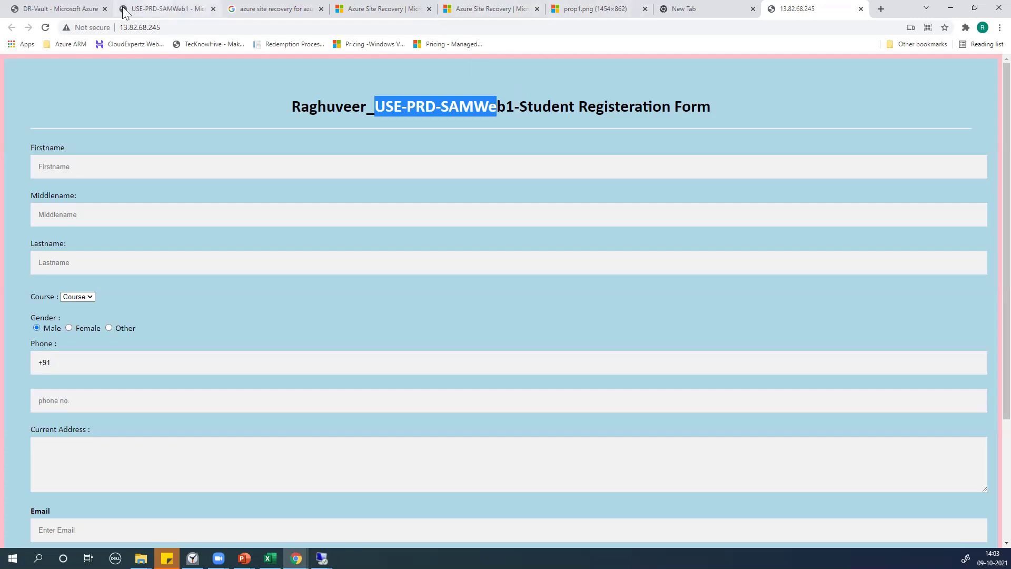
click(176, 7)
drag(52, 209, 495, 223)
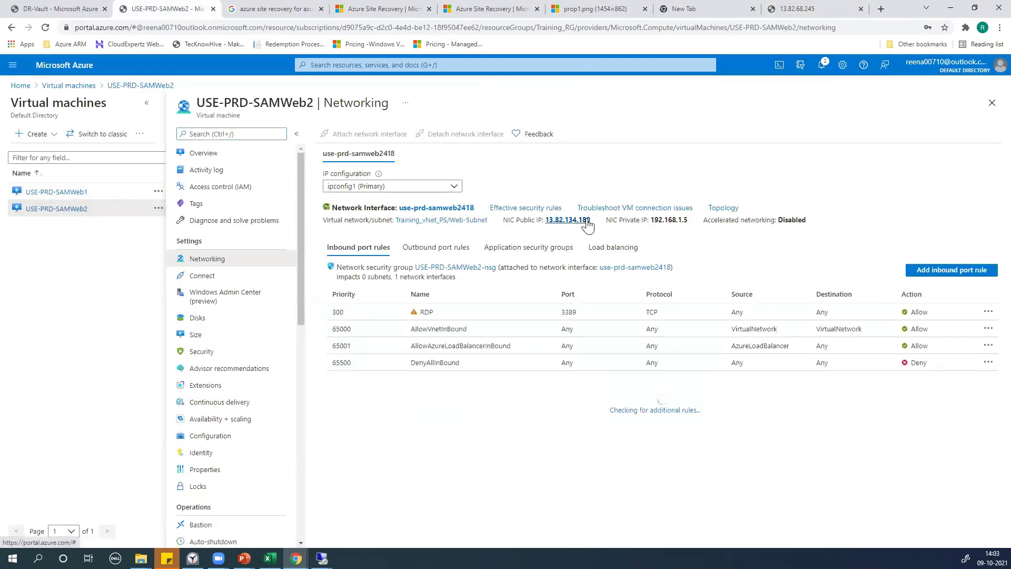
Start a remote desktop connection to 13.82.134.180 and begin a new inbound port rule
drag(592, 221, 549, 221)
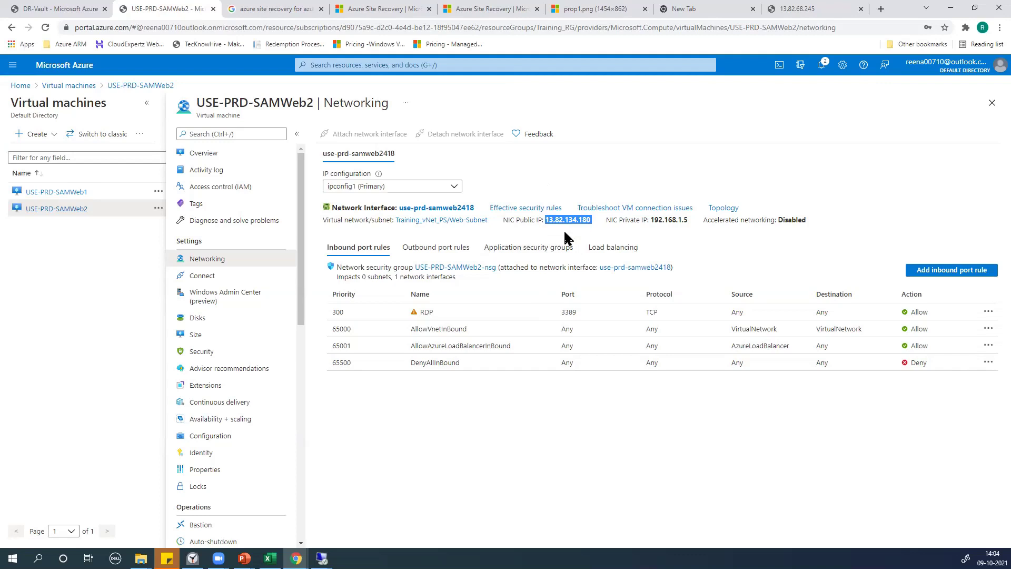
key(super+r)
key(Escape)
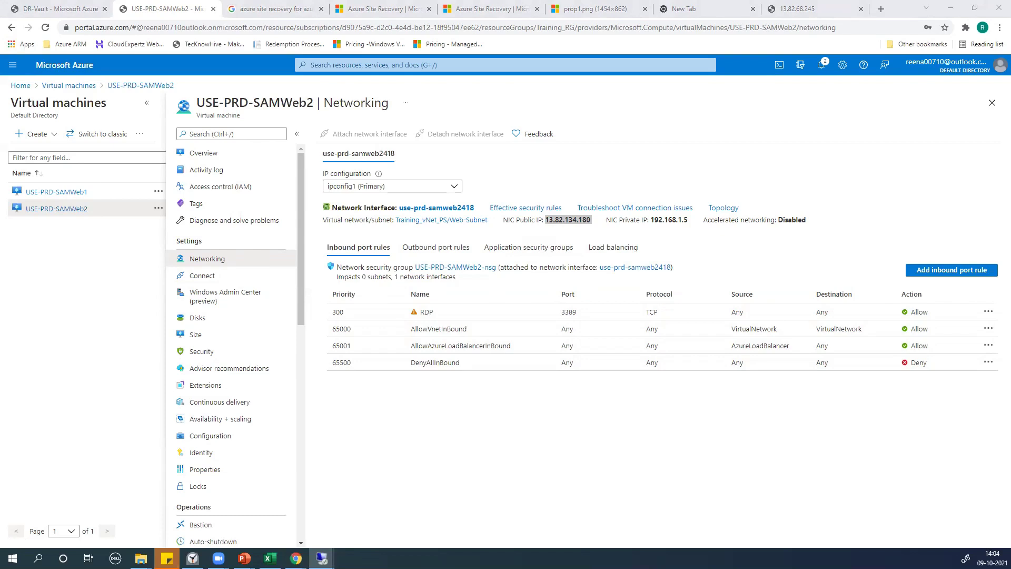
key(alt+Tab)
key(alt+Tab)
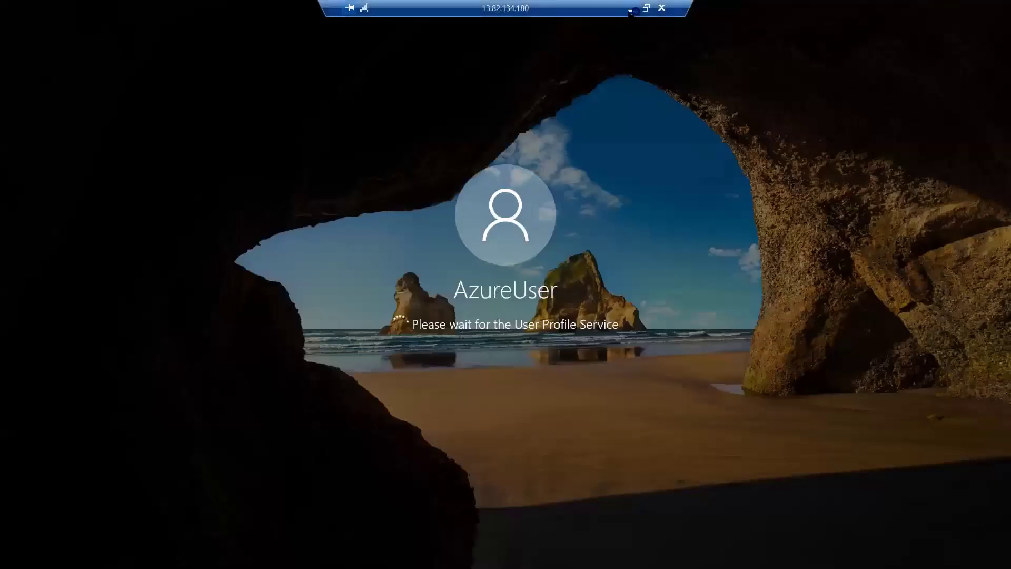
click(631, 9)
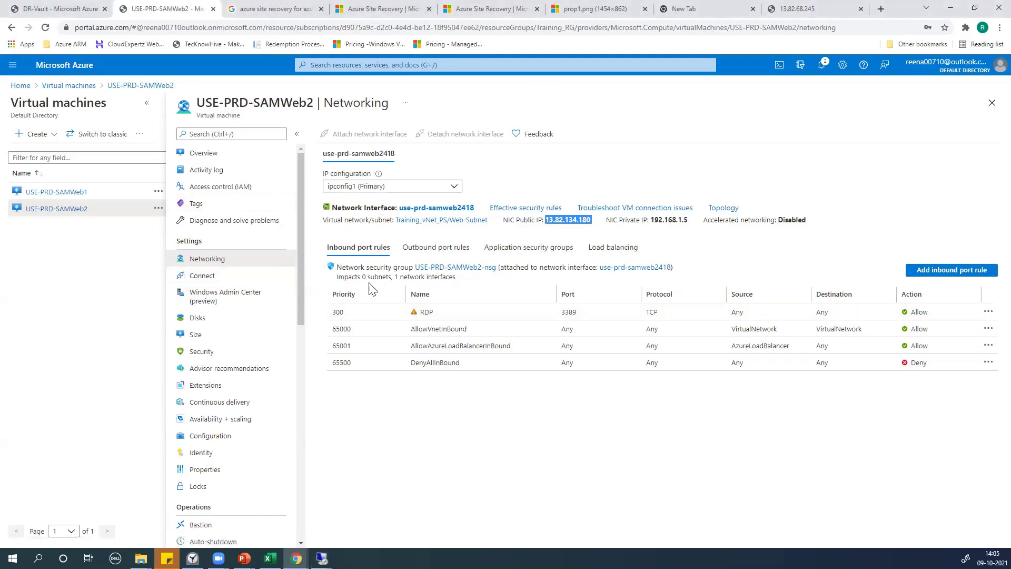
click(949, 270)
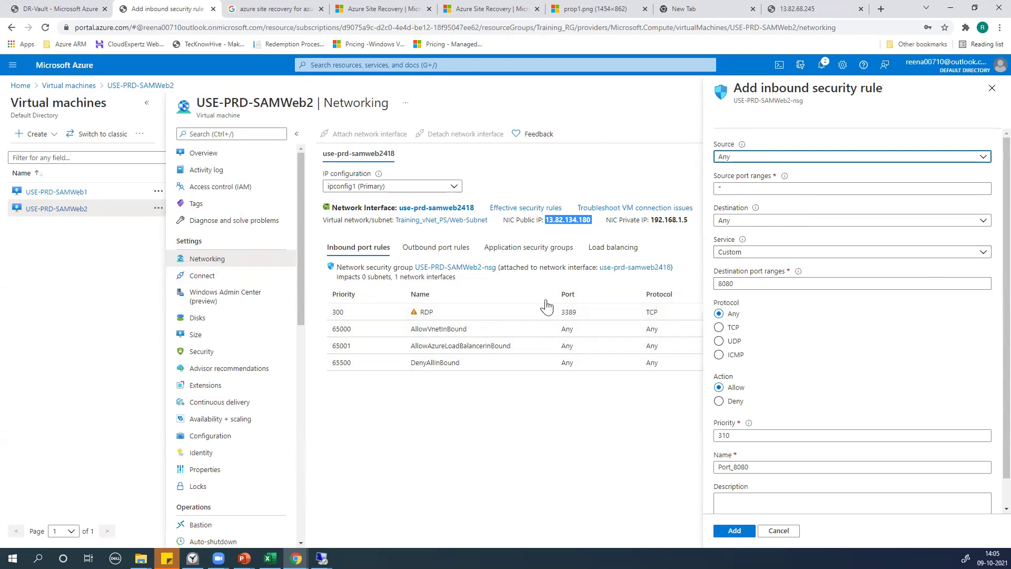
Change the RDP inbound rule to a Custom service with destination ports 3389, 80 and save it
click(993, 88)
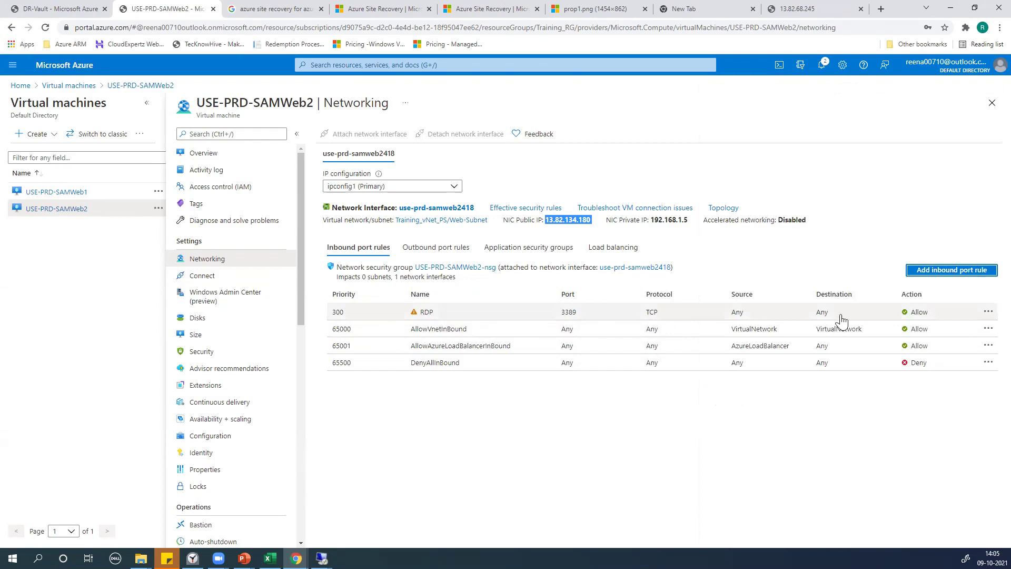
click(487, 318)
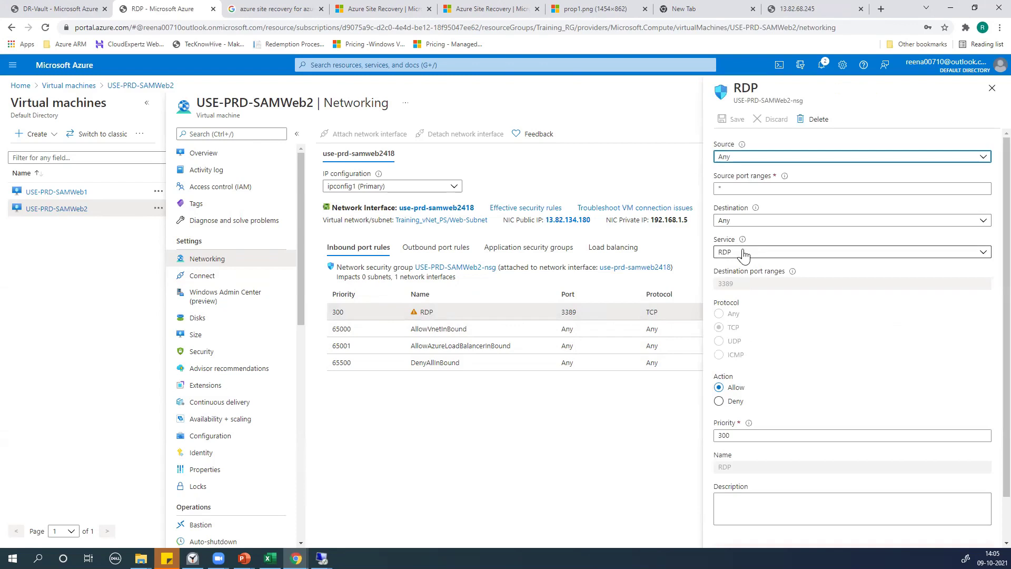
click(737, 258)
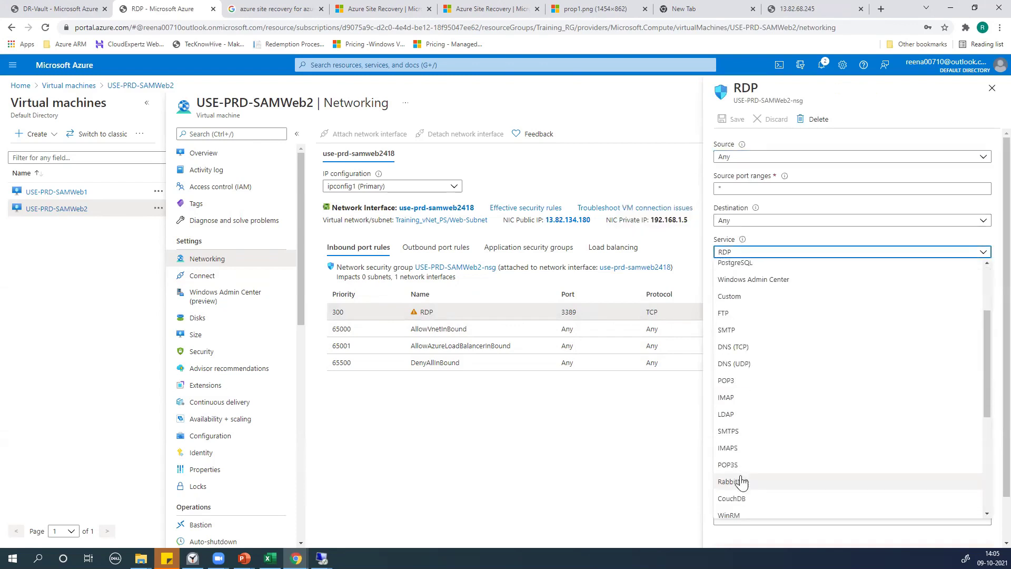
scroll(745, 417, down, 10)
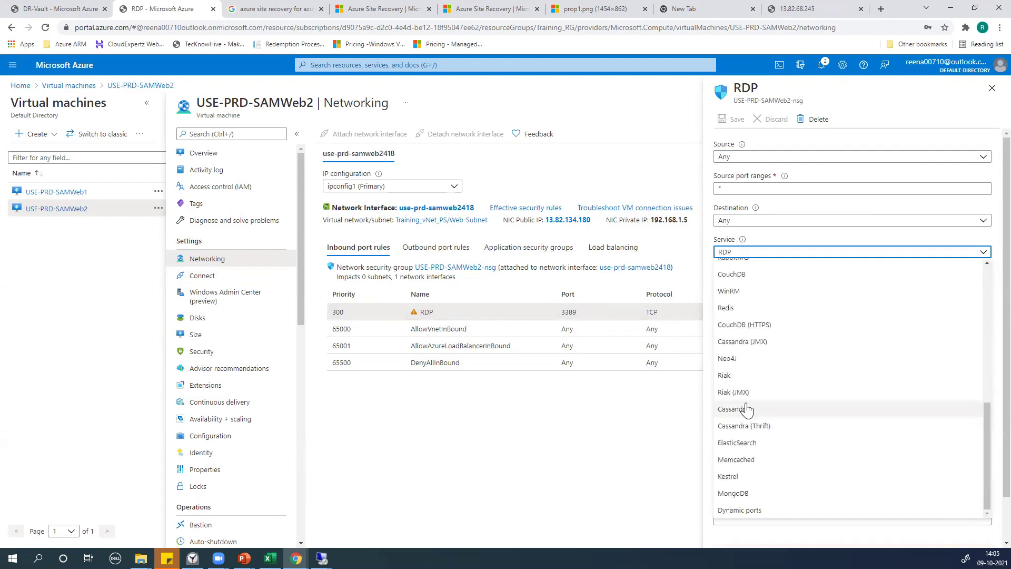
scroll(754, 393, up, 10)
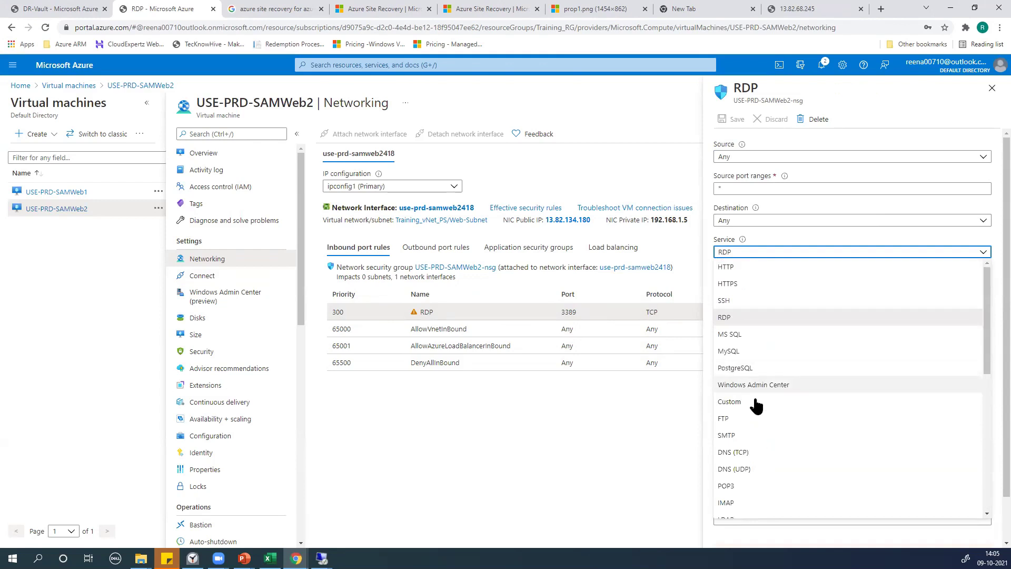
click(754, 402)
click(749, 285)
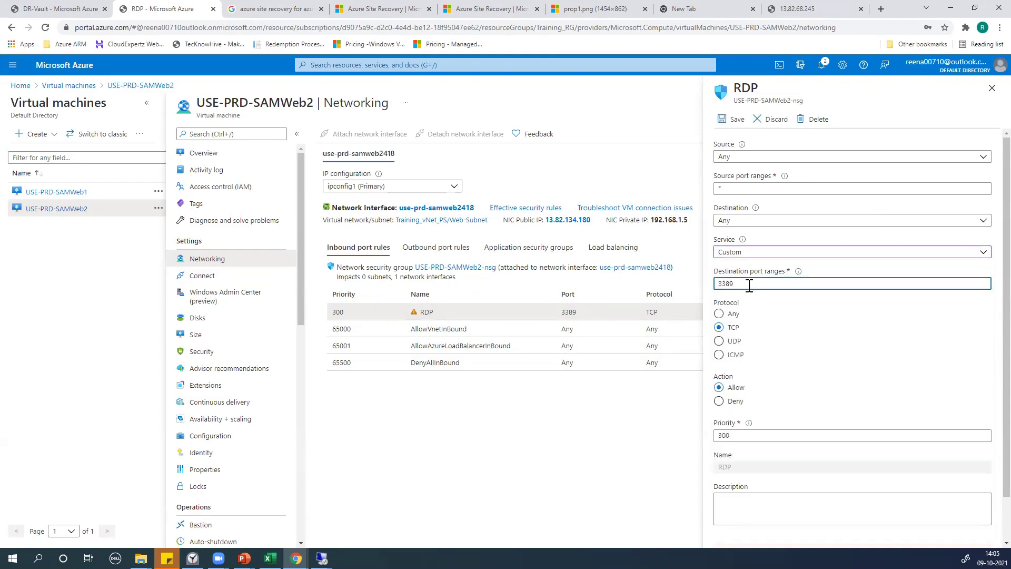
text(, 80)
click(843, 340)
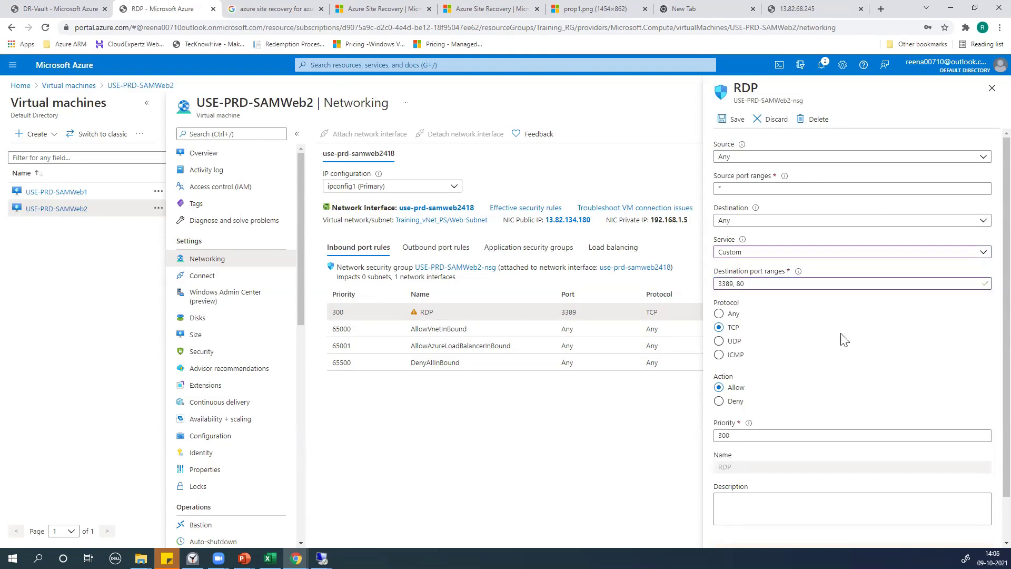
click(733, 119)
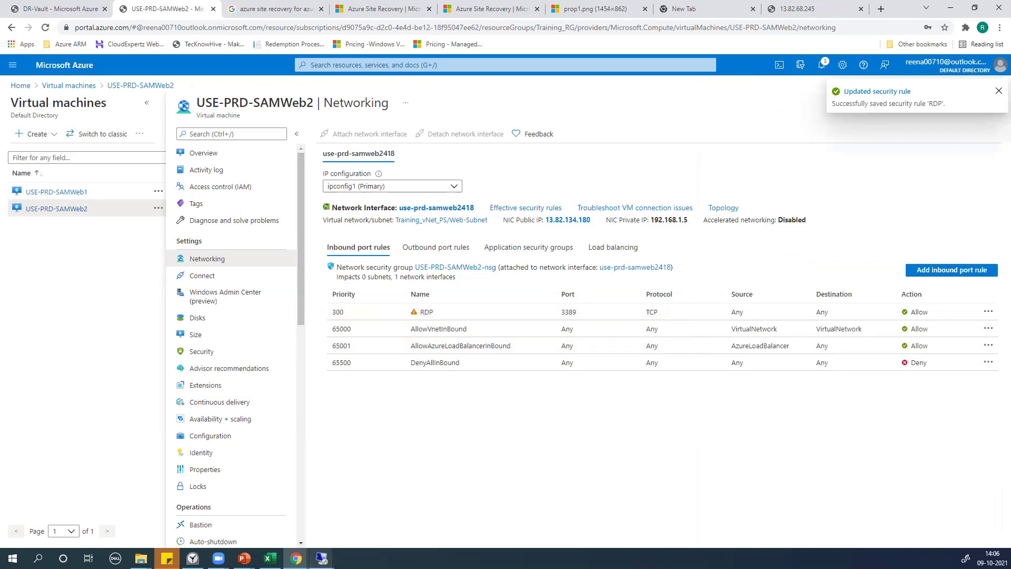
click(322, 558)
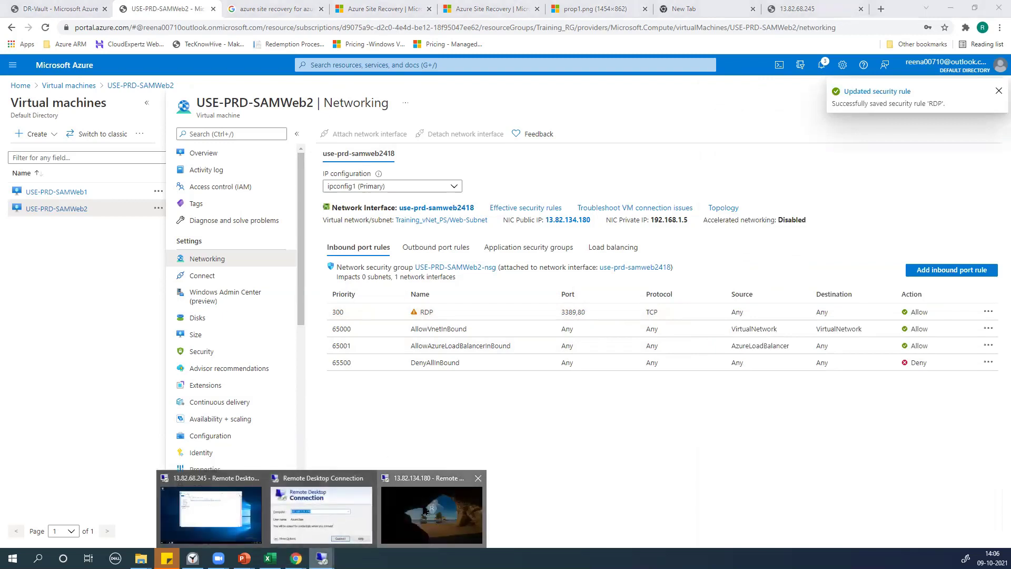
On SAMWeb2, start Add Roles and Features as a role-based install and reach the server roles list
click(432, 519)
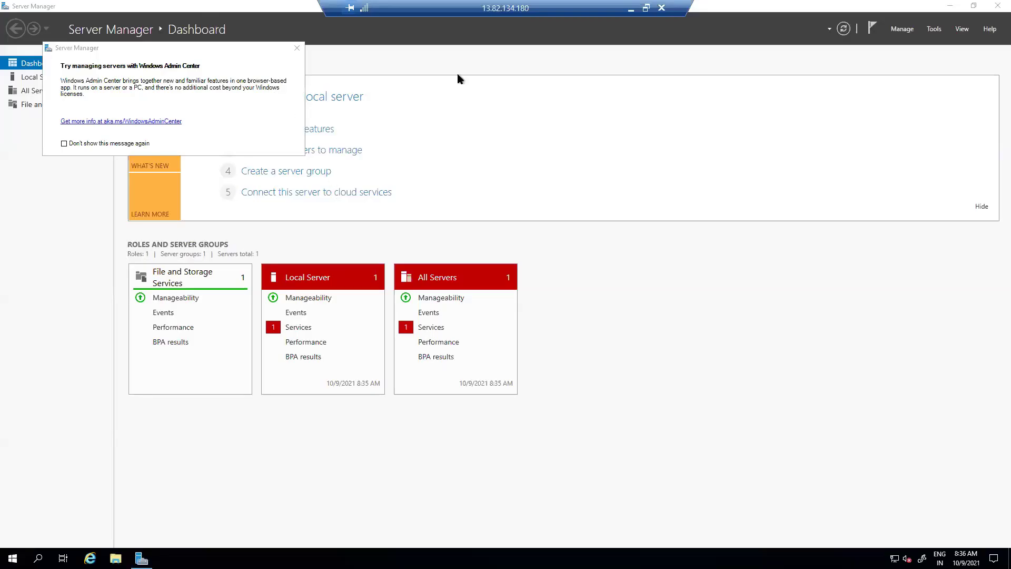
click(903, 29)
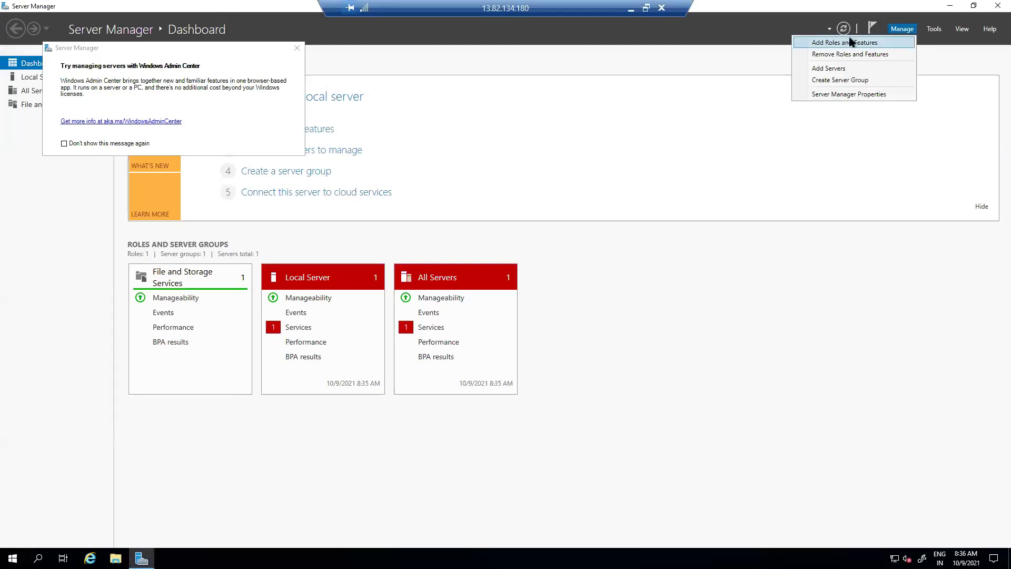
click(853, 40)
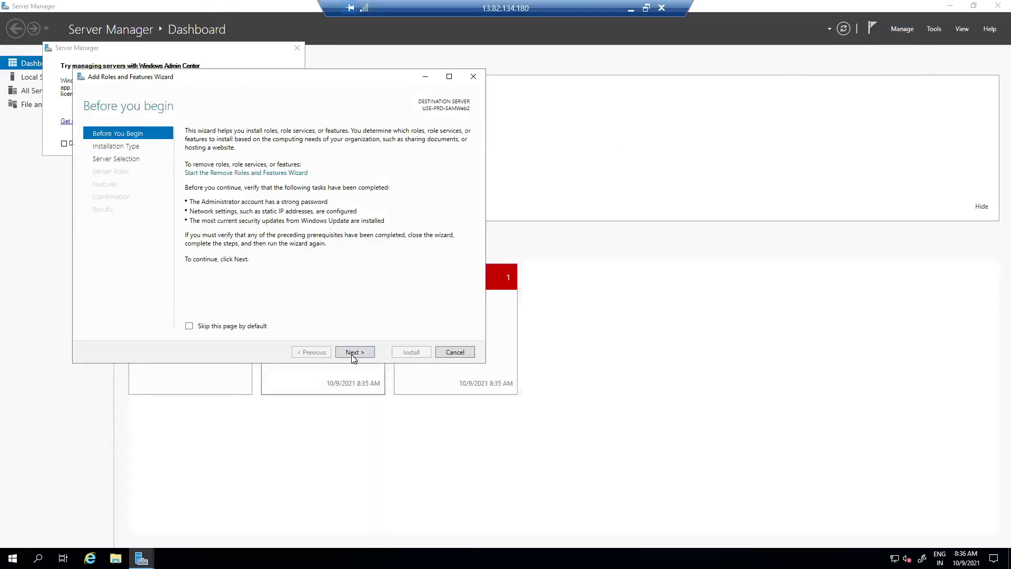
click(351, 355)
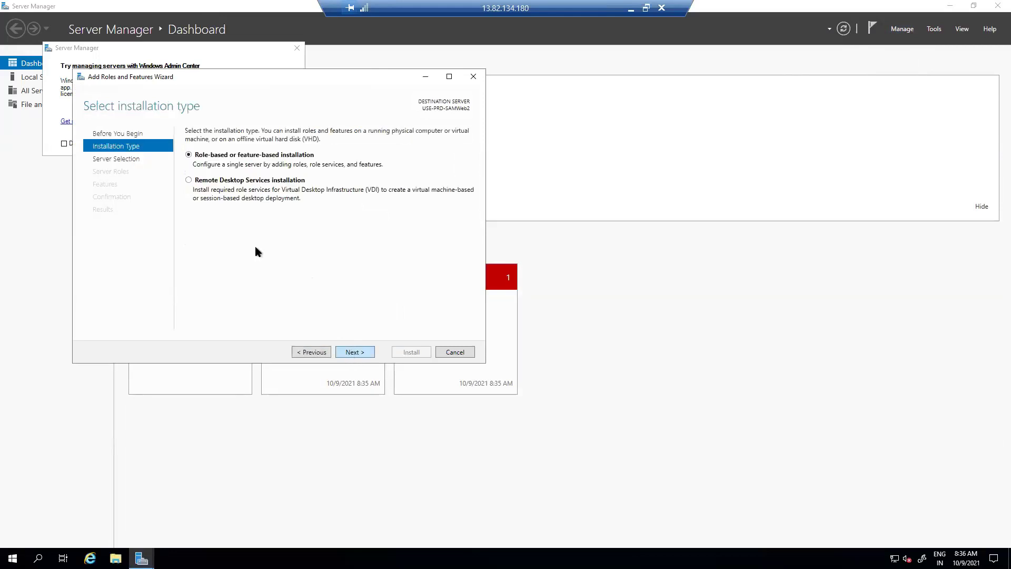
click(355, 352)
click(355, 353)
click(355, 352)
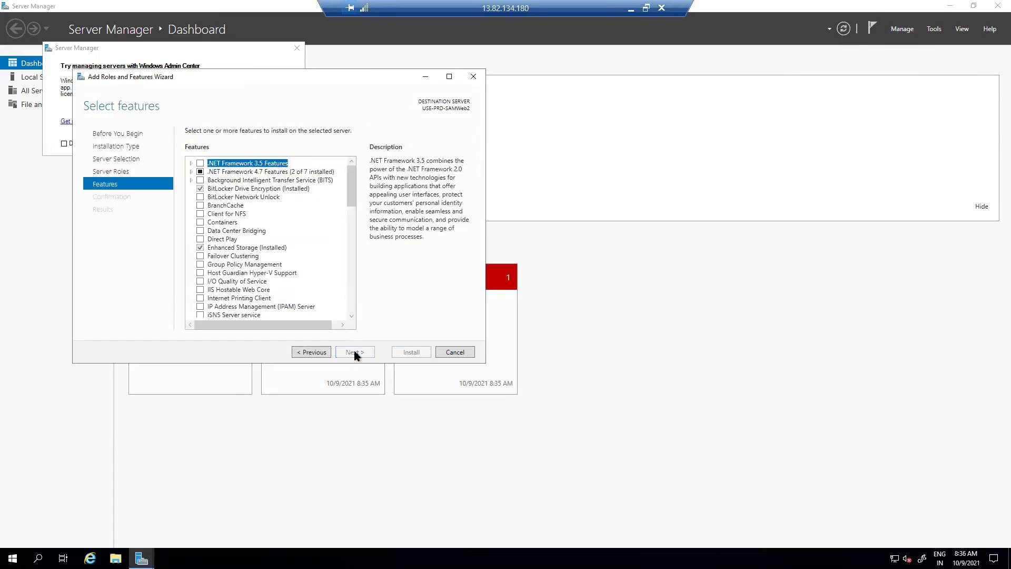
drag(350, 208, 362, 337)
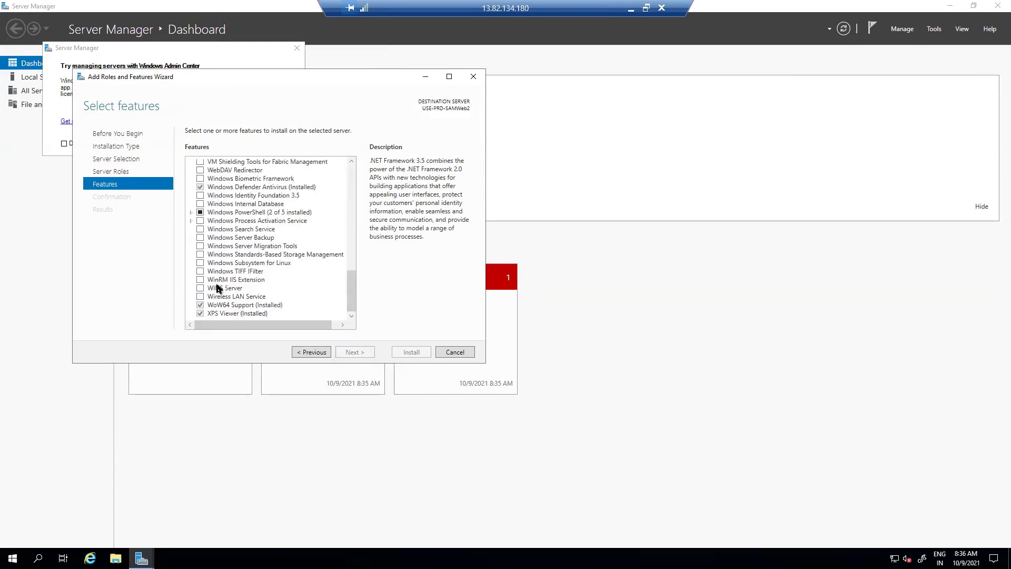
click(319, 352)
Select Web Server (IIS) with its required features and start the installation
scroll(214, 305, down, 1)
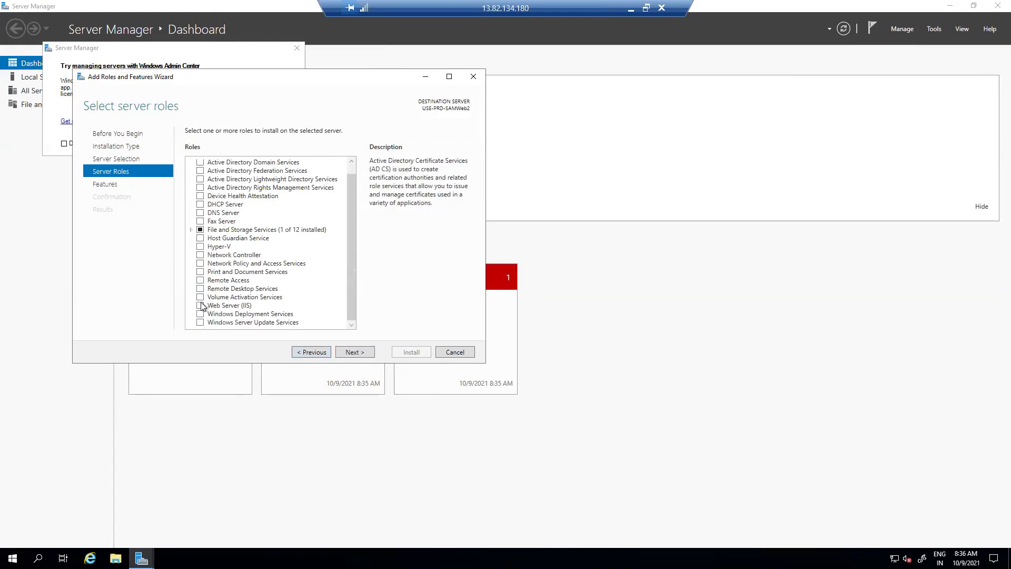
click(201, 307)
click(304, 307)
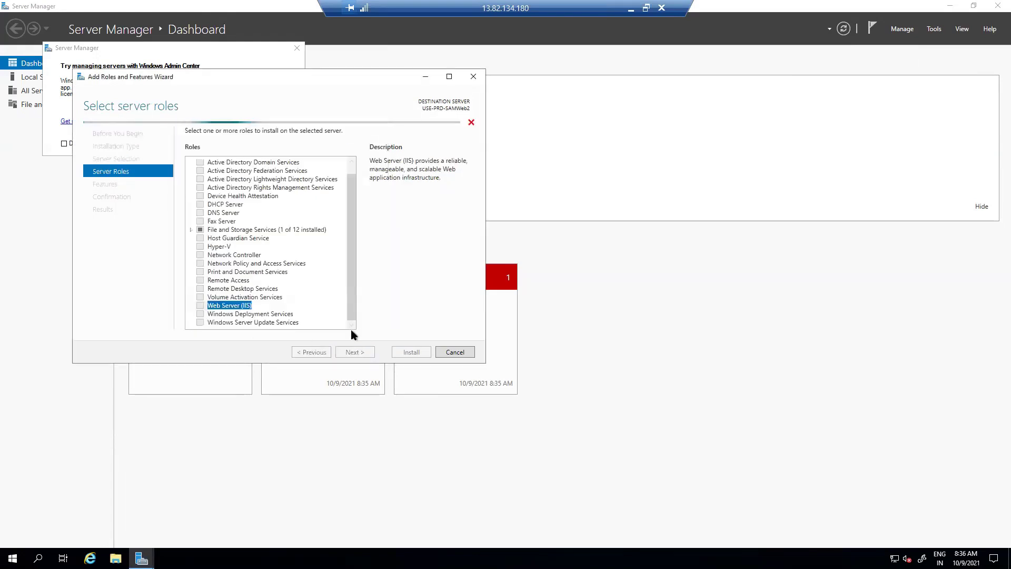
click(355, 352)
click(355, 352)
click(355, 352)
click(355, 352)
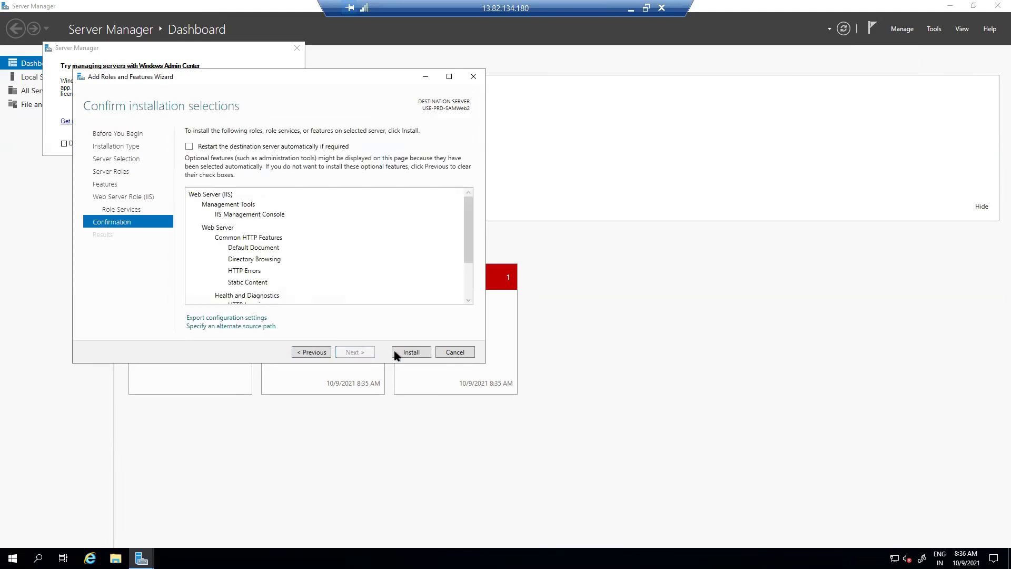
click(408, 354)
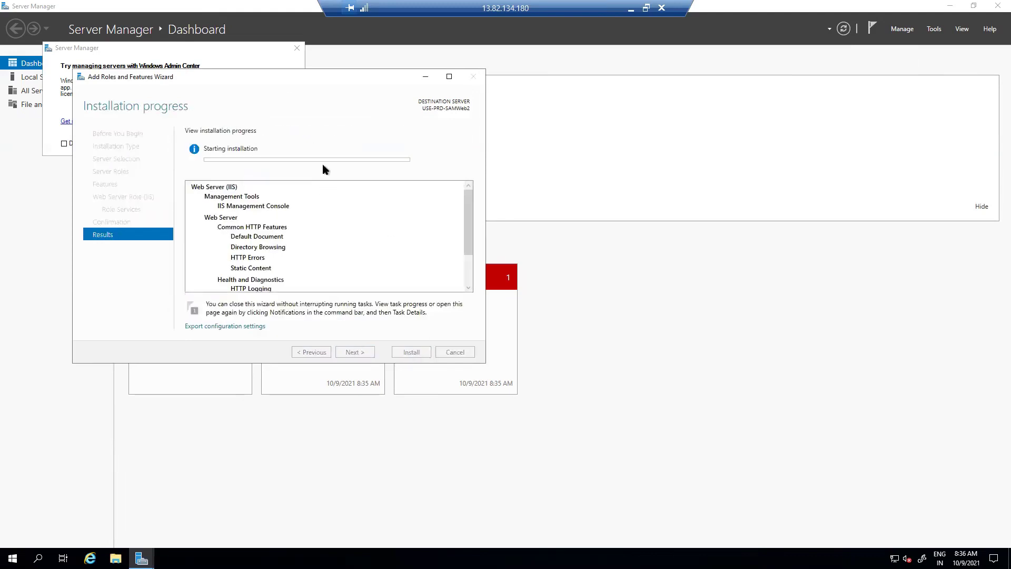
Center the wizard window and dismiss the Windows Admin Center notice
drag(279, 78, 524, 110)
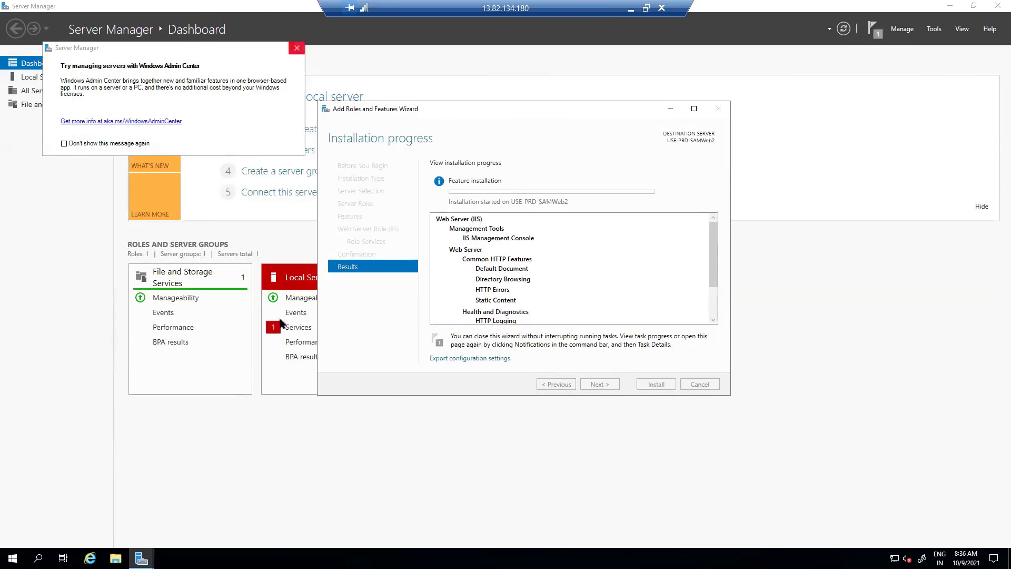
click(296, 48)
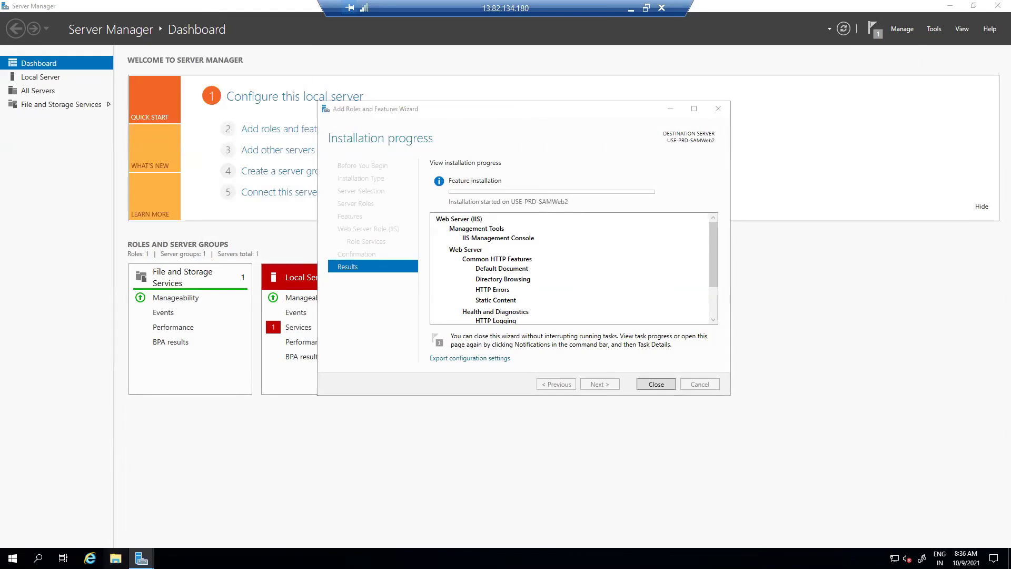
right_click(115, 559)
Open File Explorer on the Windows (C:) drive, then return to the IIS installation progress
click(84, 517)
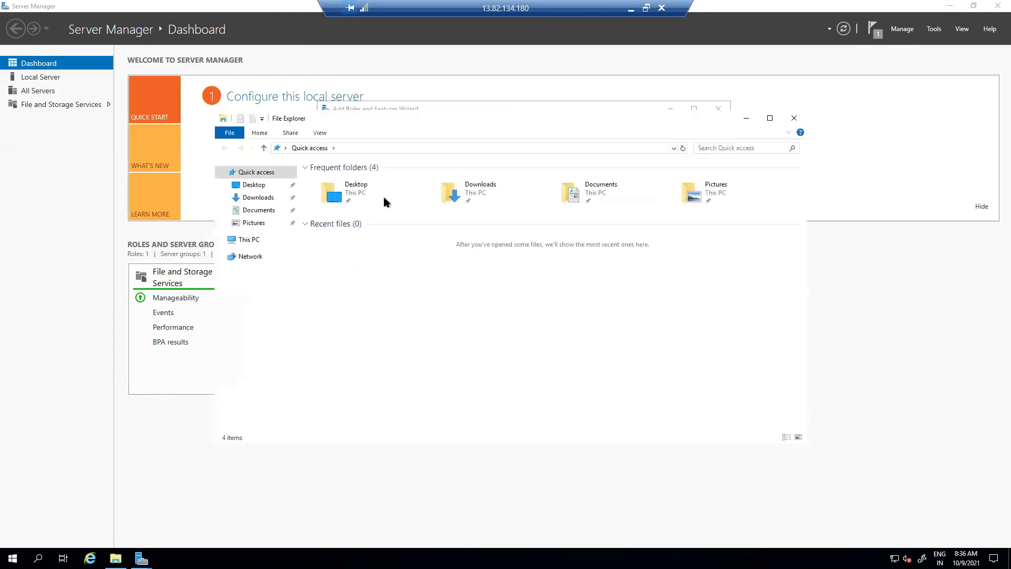
click(249, 240)
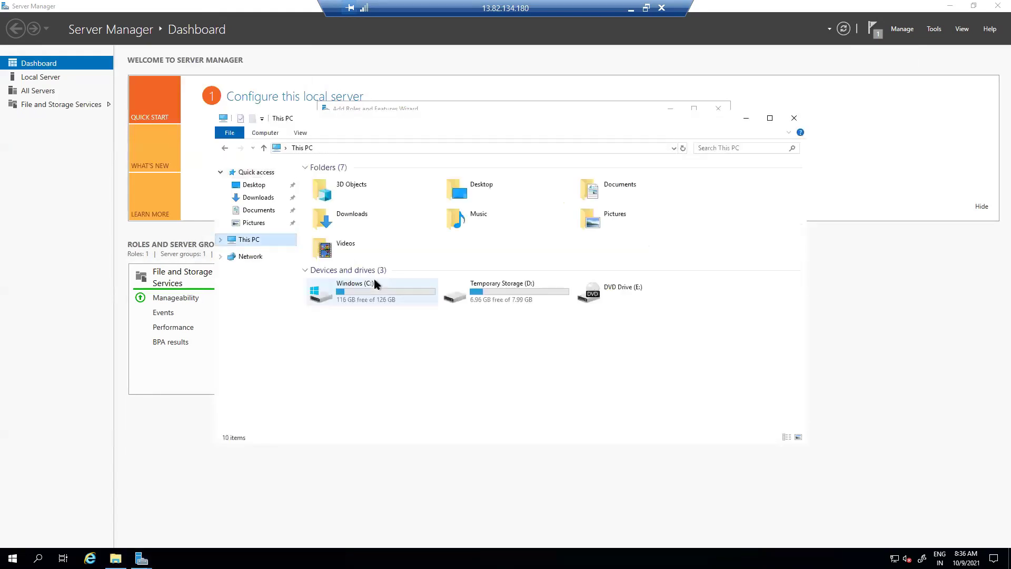
double_click(353, 295)
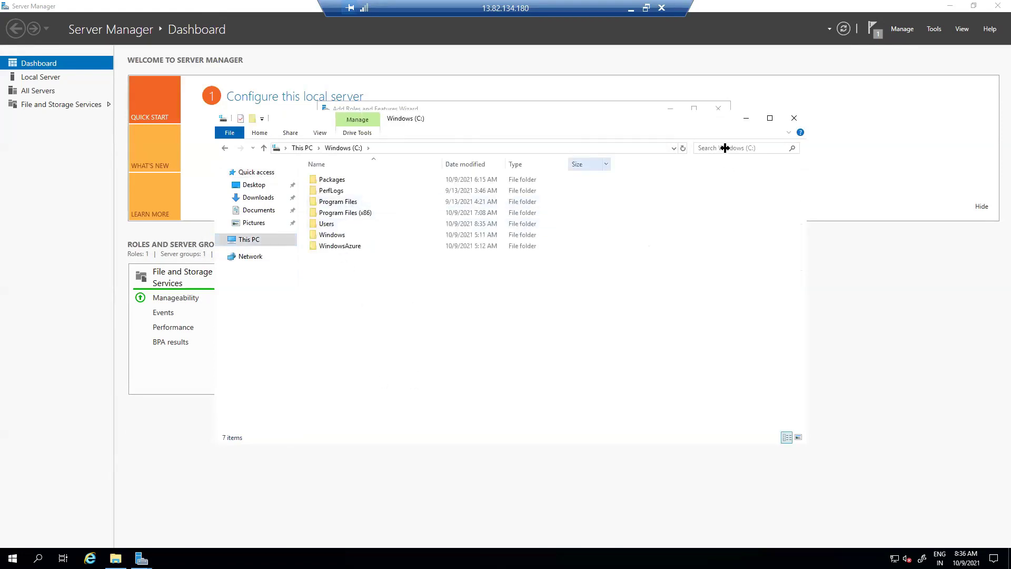
click(683, 148)
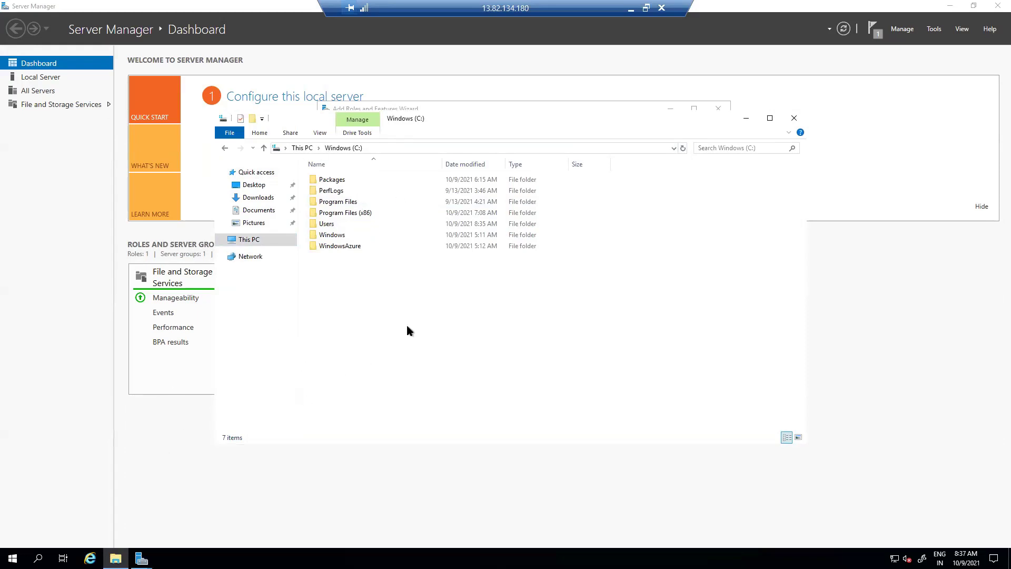
key(alt+Tab)
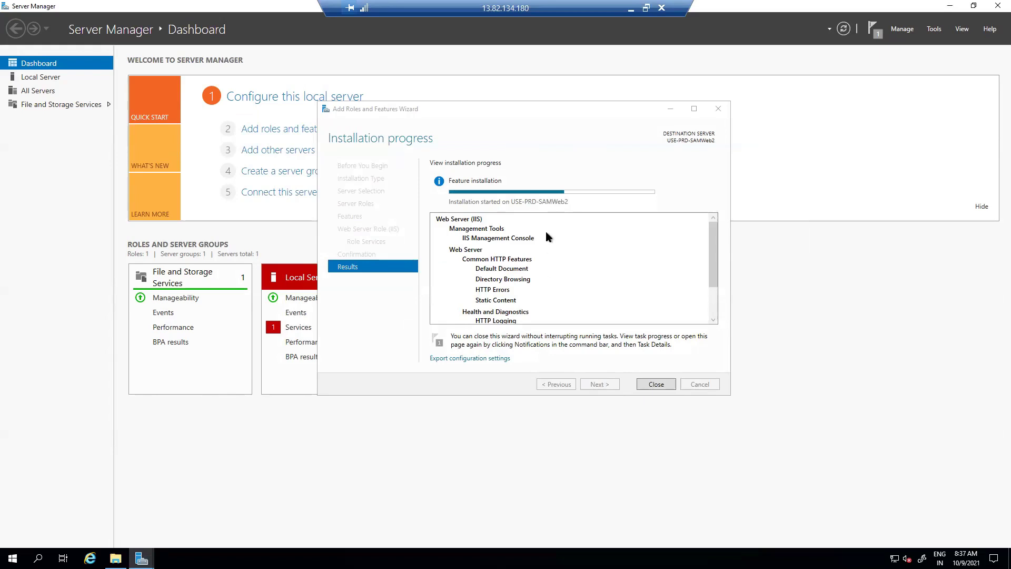
Wait for the Web Server (IIS) installation to succeed, then close the wizard
click(498, 108)
drag(501, 111, 483, 110)
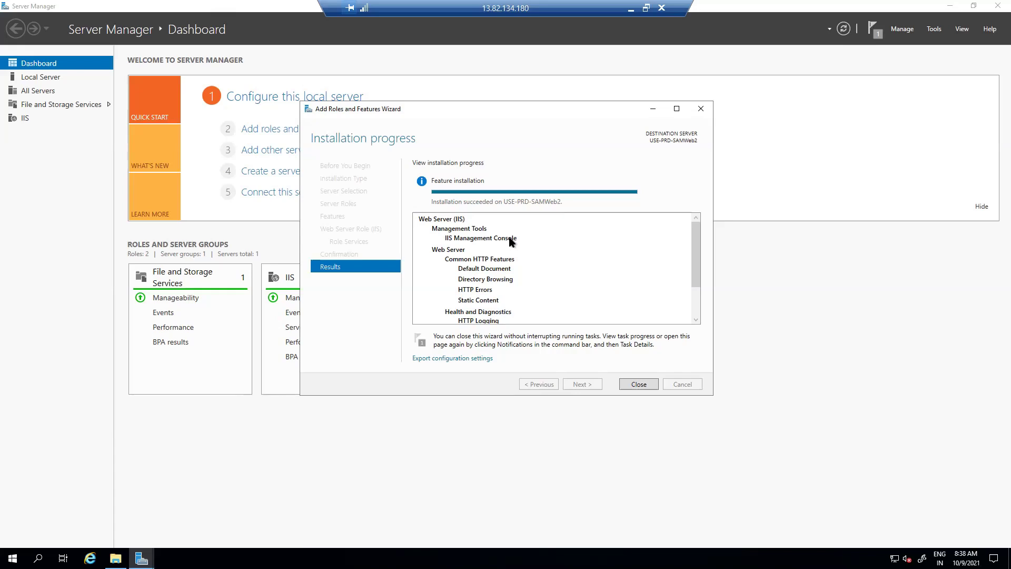
click(640, 386)
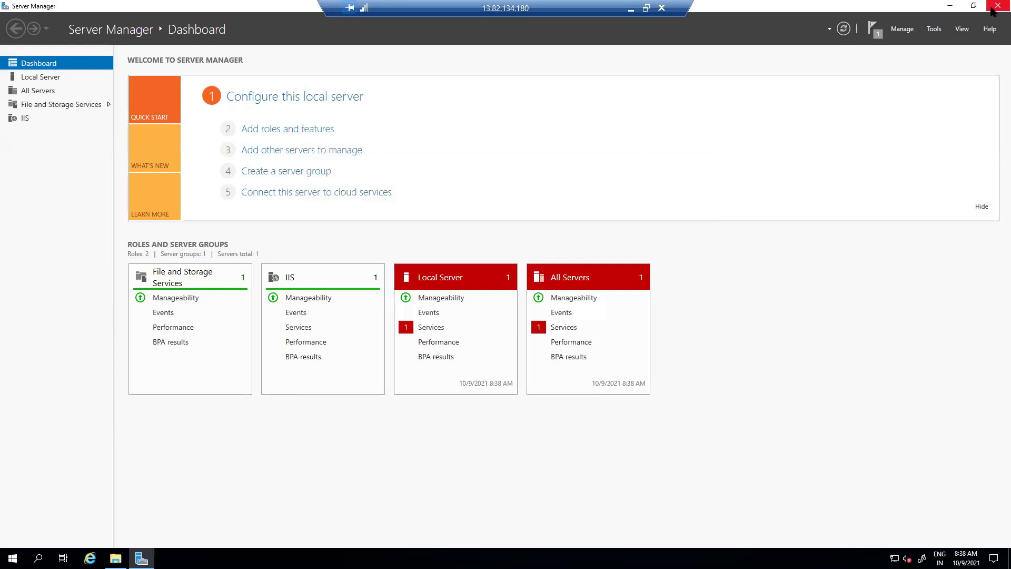
Open C:\inetpub\wwwroot and delete both iisstart files
click(995, 6)
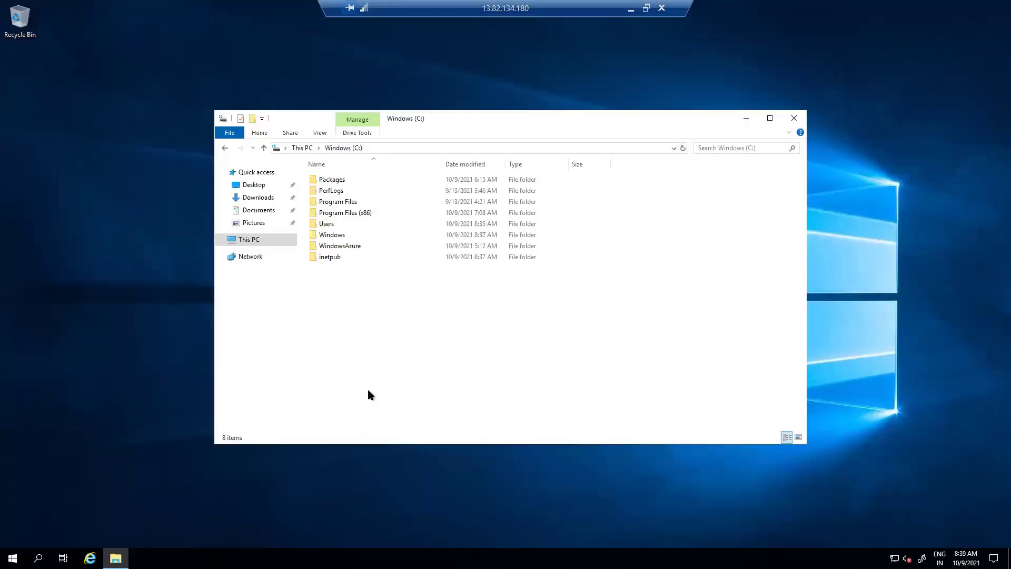
double_click(332, 257)
double_click(337, 224)
key(ctrl+a)
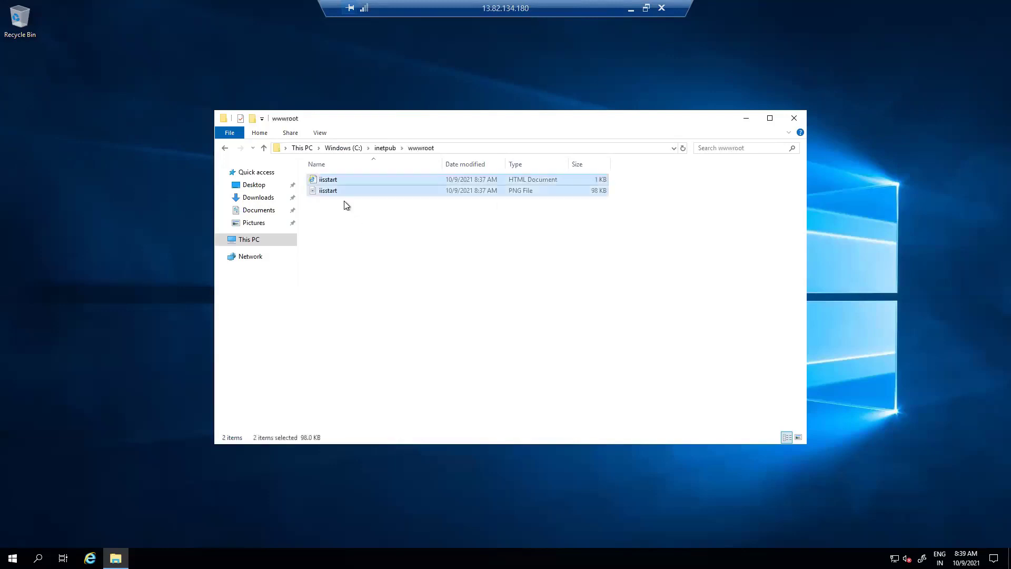
key(Delete)
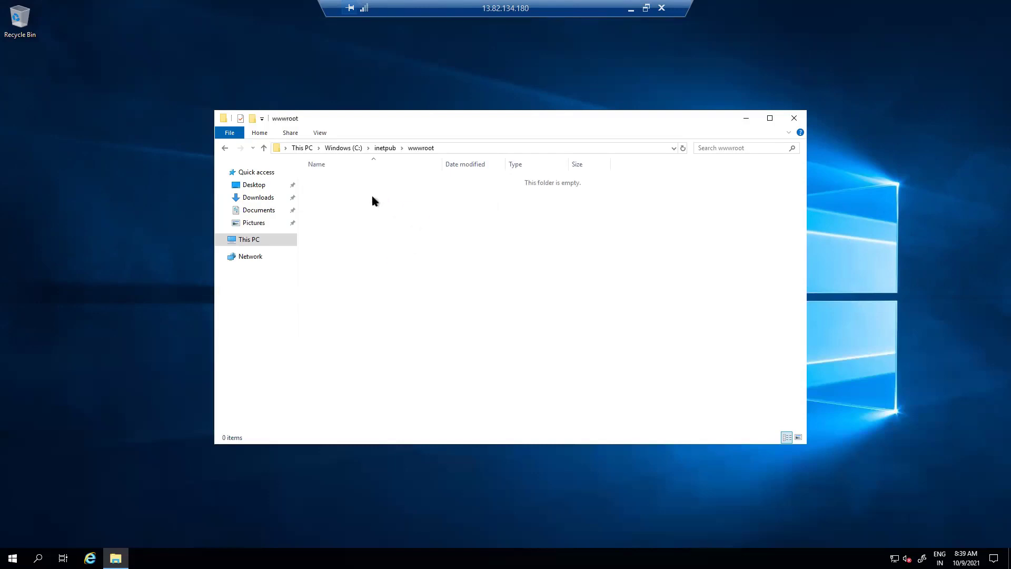
Rename the pasted Testwebsite file to Index
right_click(345, 180)
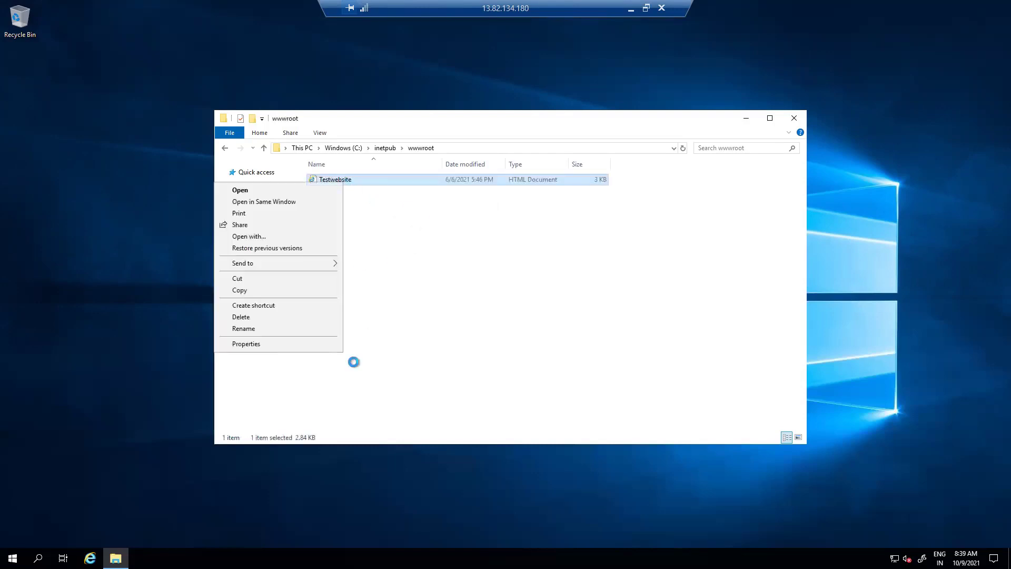
click(244, 329)
text(IN)
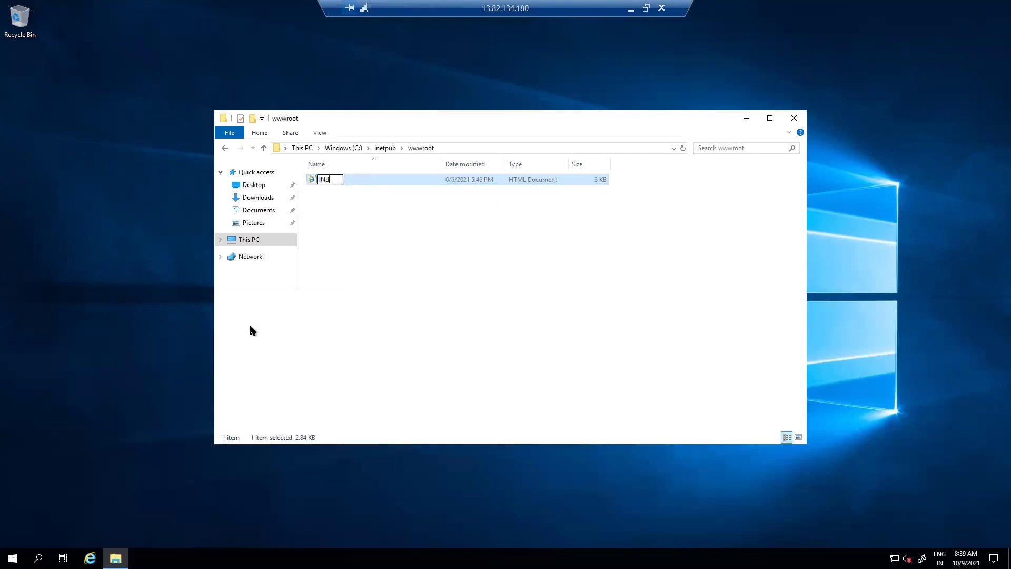
text(D)
key(BackSpace)
key(BackSpace)
text(ndex)
key(Return)
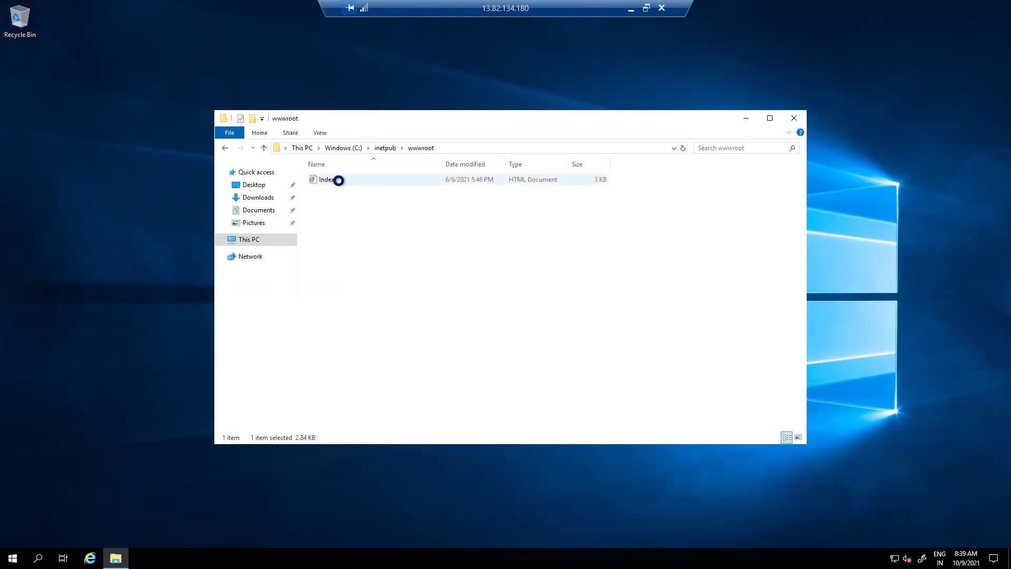
Open the Index file in Notepad
right_click(339, 180)
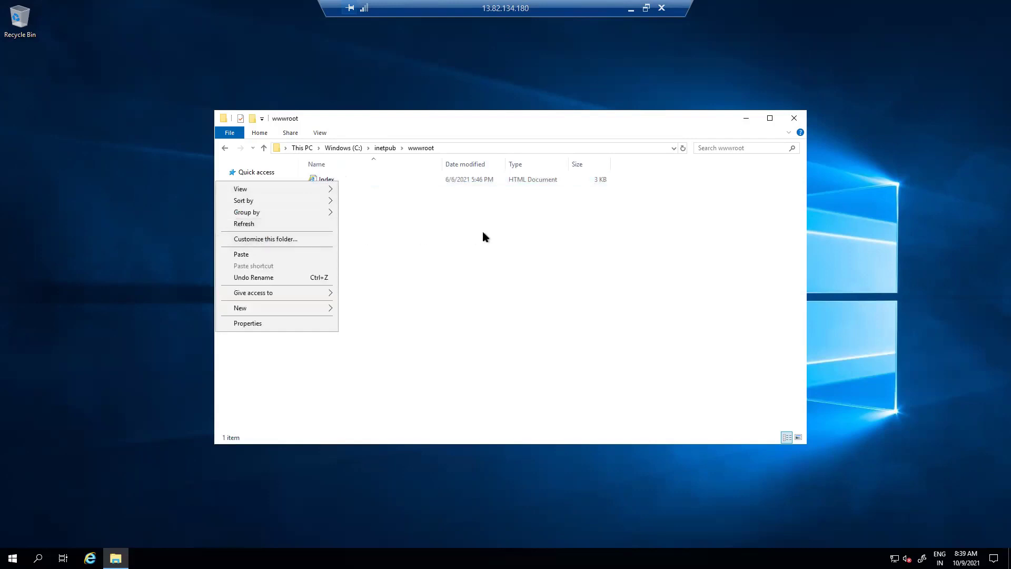
click(483, 235)
right_click(329, 179)
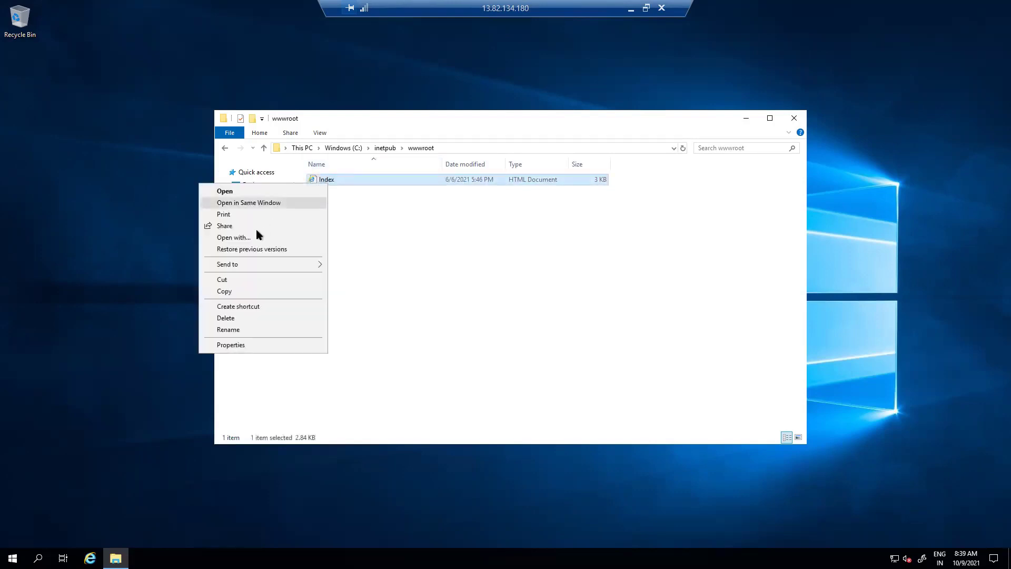
click(244, 238)
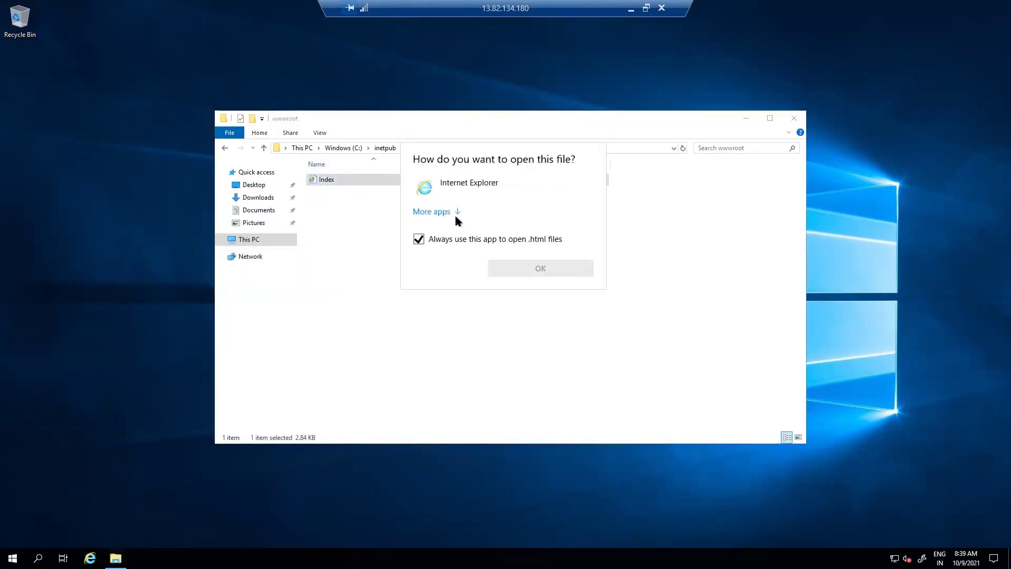
click(437, 211)
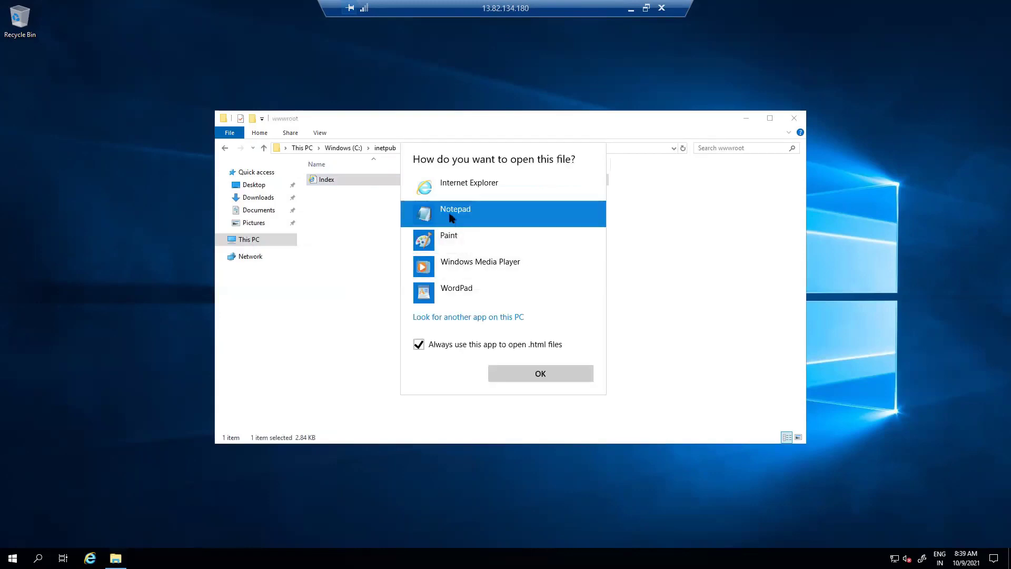
click(532, 377)
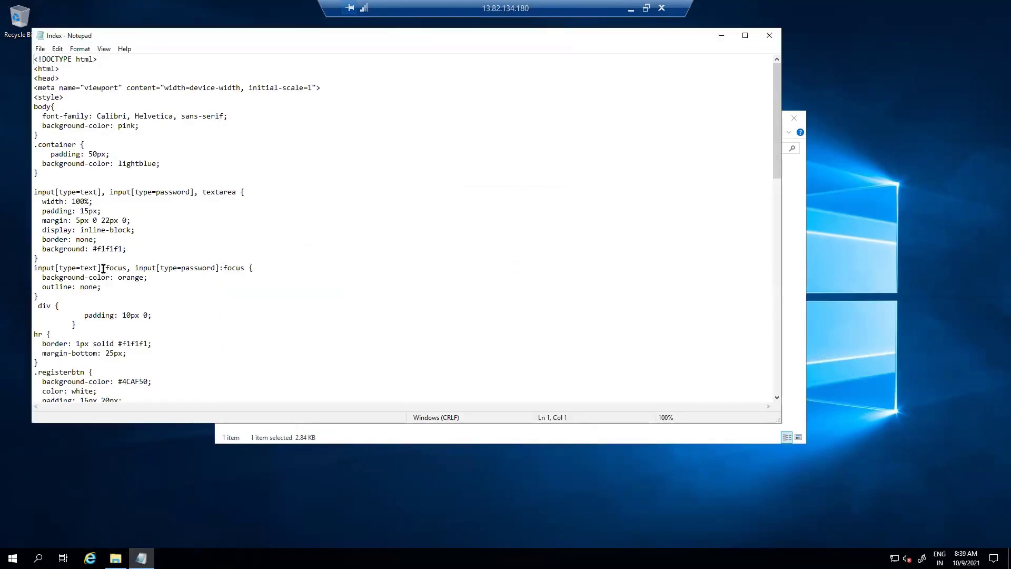
Prefix the heading with the author's name and USE-PRD-SAMWeb2 before Student Registeration Form
scroll(160, 283, down, 13)
click(105, 172)
text(Regis)
key(BackSpace)
key(BackSpace)
key(BackSpace)
key(BackSpace)
text(aghuv)
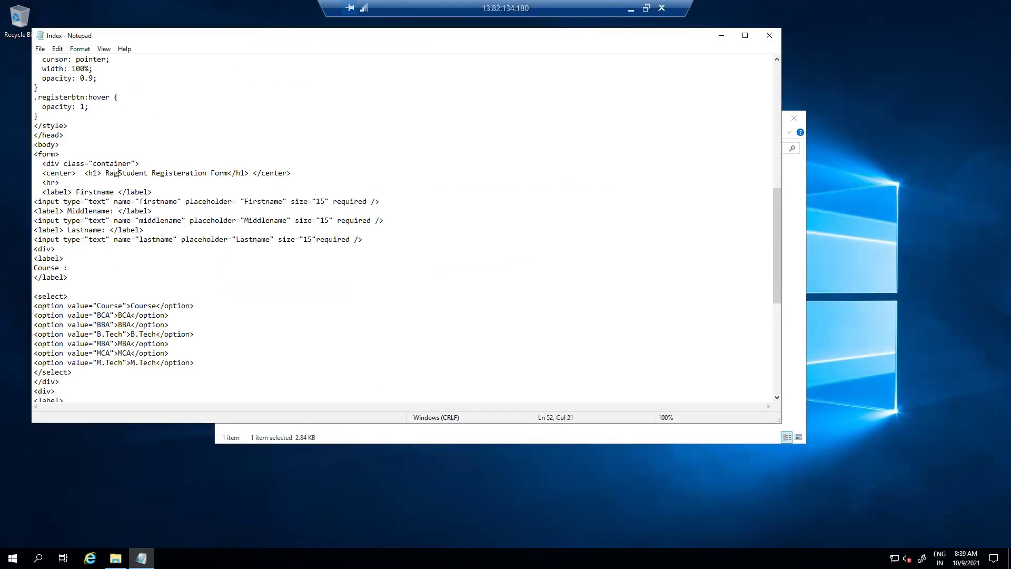
text(eer)
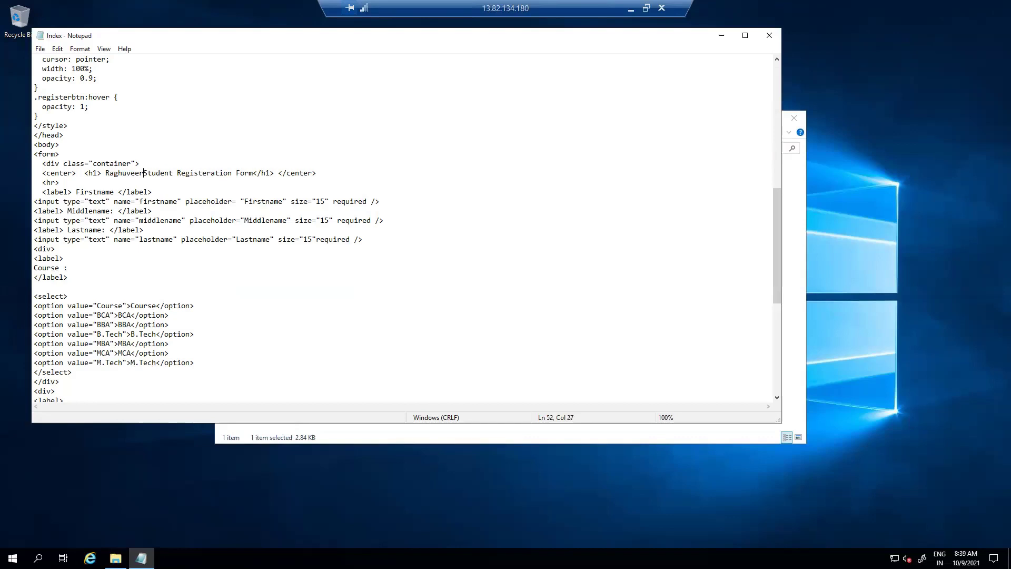
text(-USE-PR)
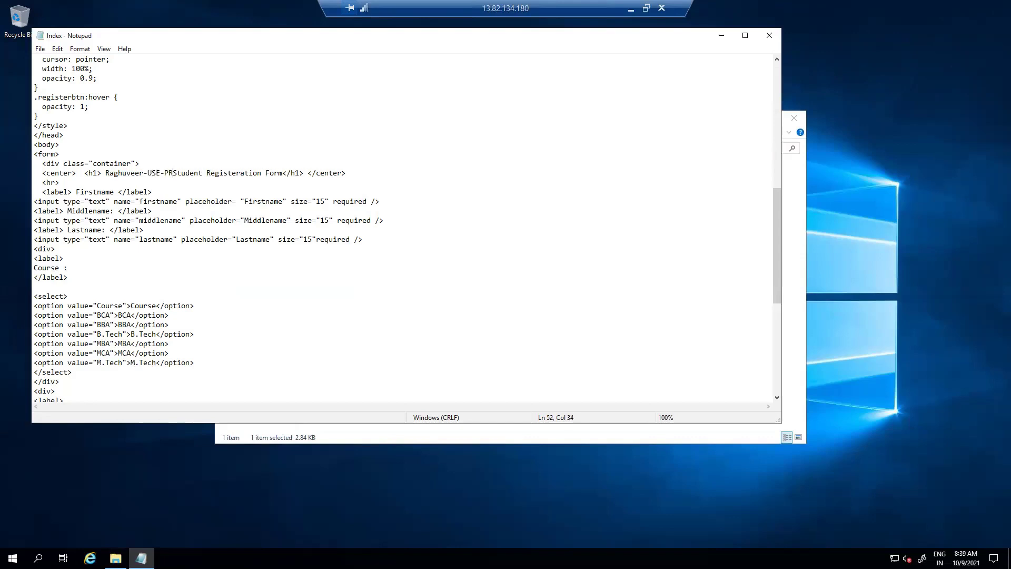
text(D-SAM)
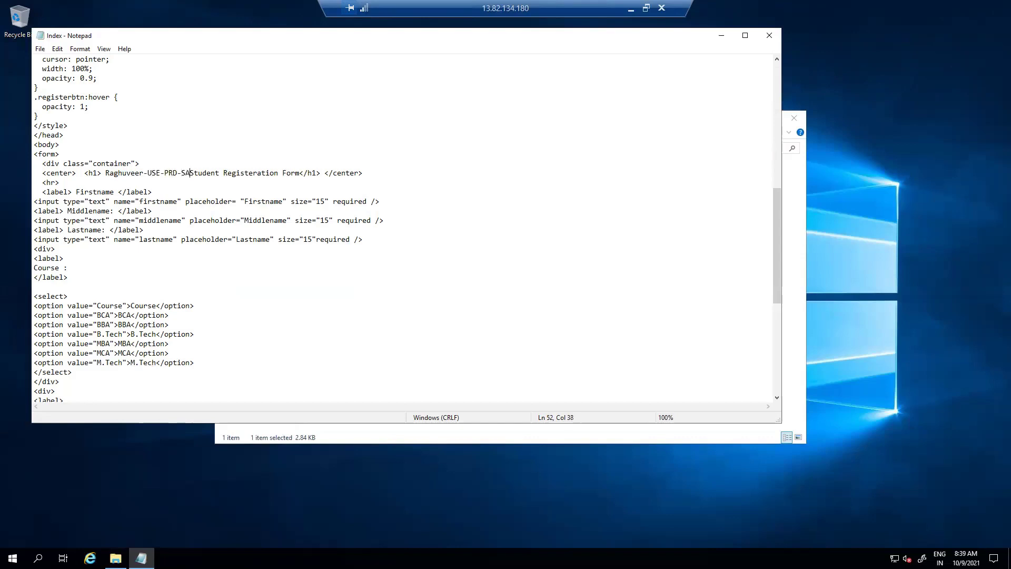
text(WEb)
key(BackSpace)
key(BackSpace)
text(eb2-)
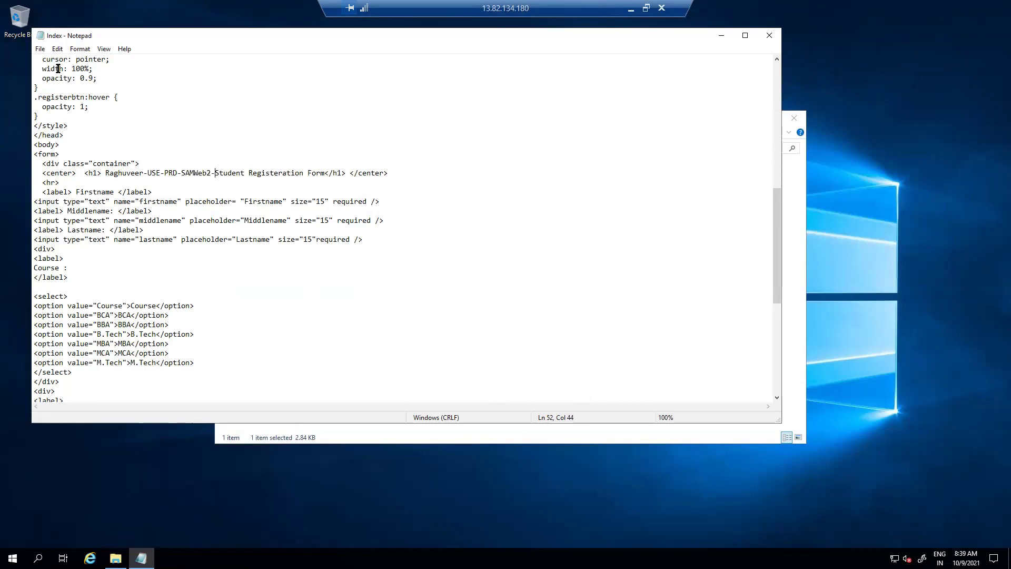
Save Index, then close Notepad and the wwwroot folder window
click(40, 48)
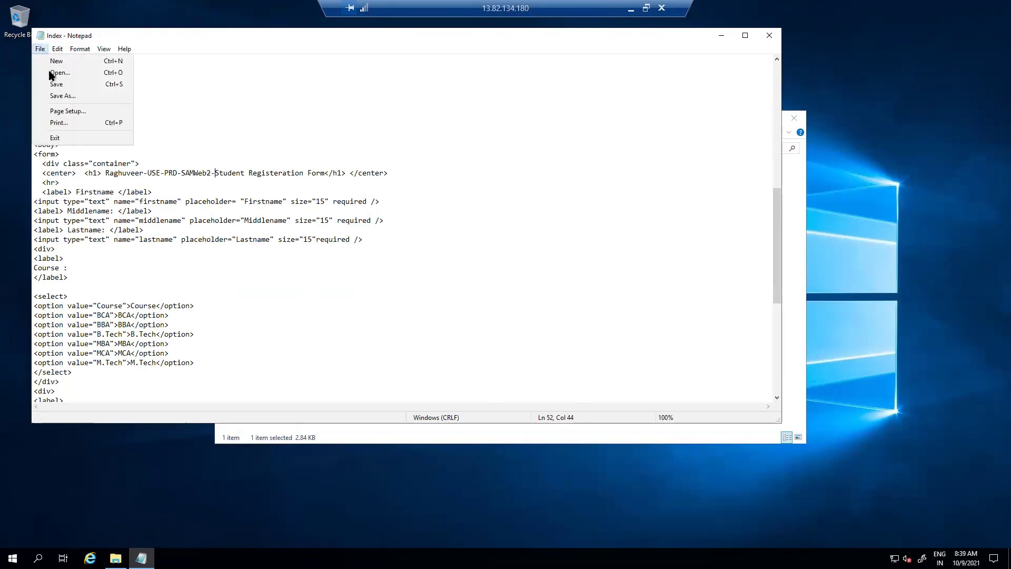
click(52, 84)
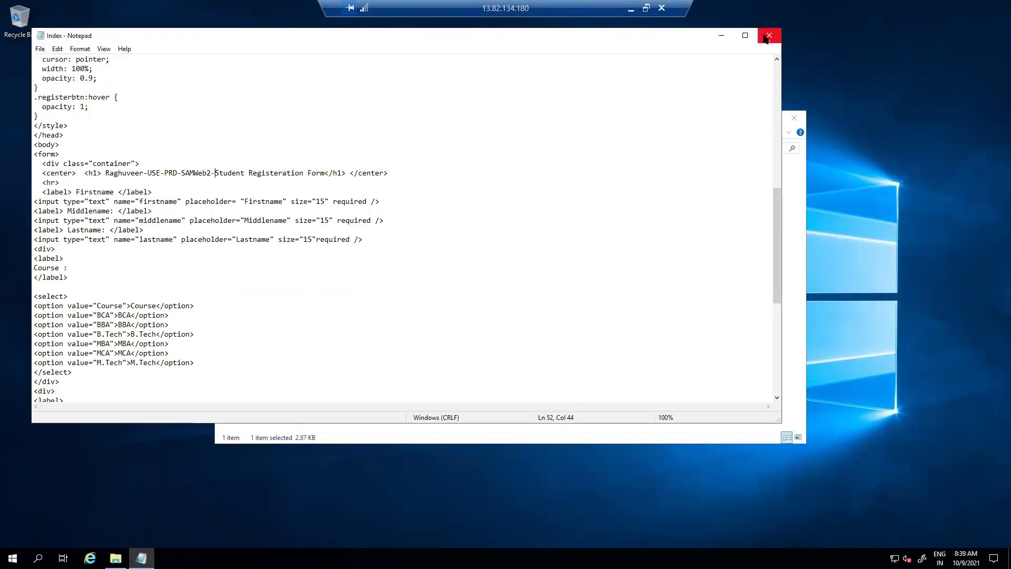
click(768, 36)
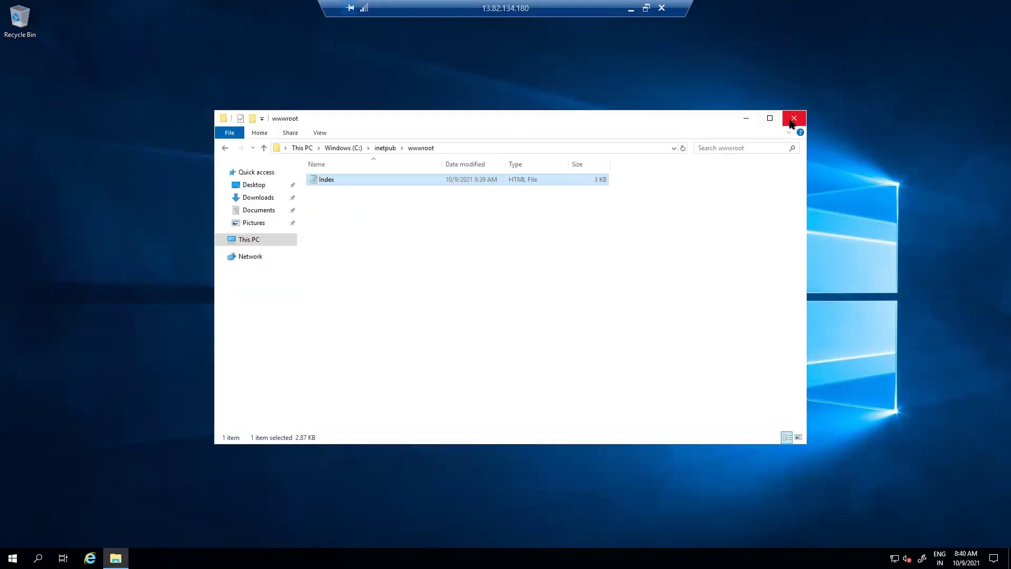
click(792, 123)
Load the public IP 13.82.134.180 in a new browser tab
click(631, 9)
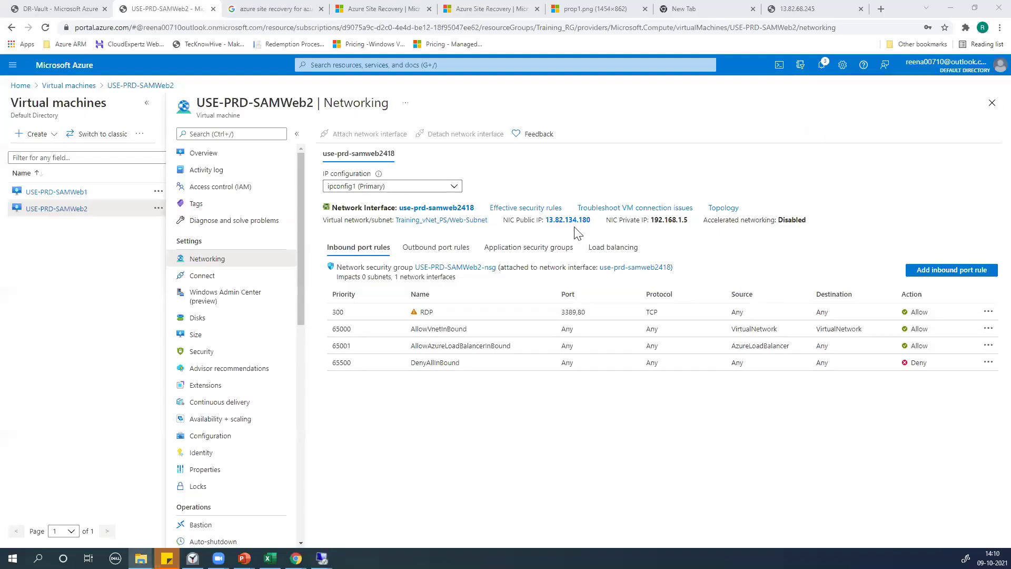
drag(591, 221, 544, 220)
key(ctrl+c)
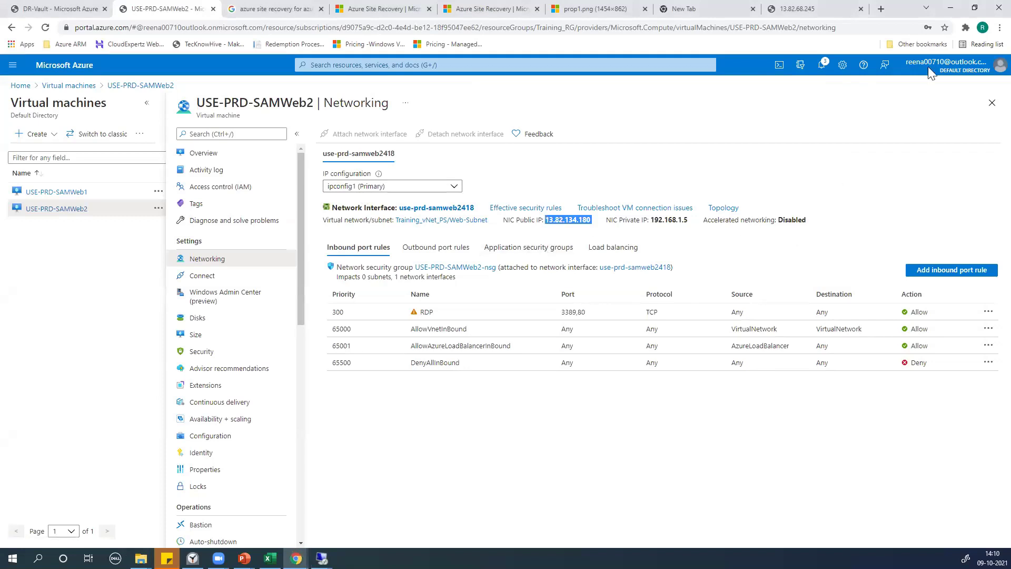
click(883, 10)
key(ctrl+v)
key(Return)
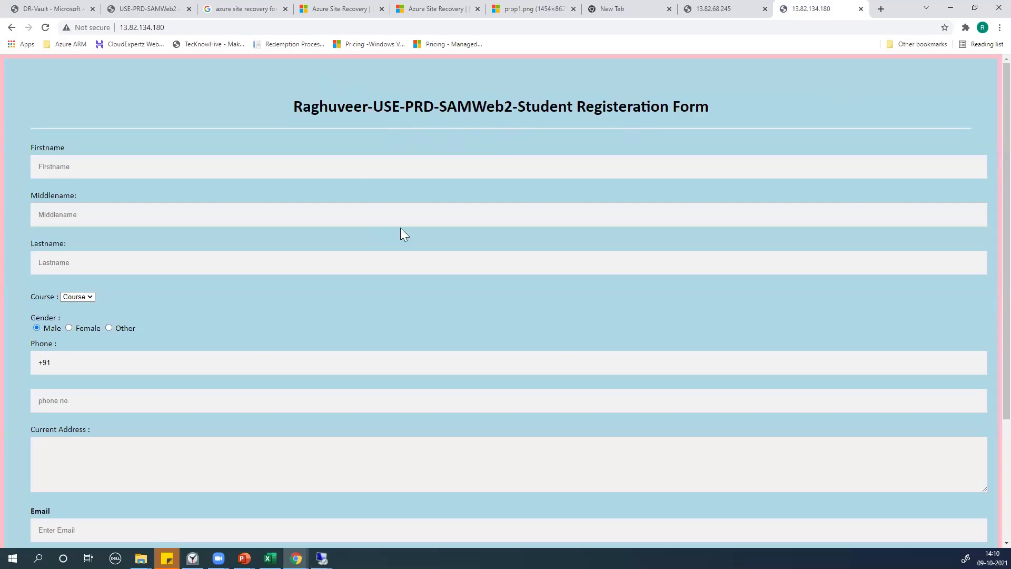
Compare the SAMWeb2 form against the Web1 form at 13.82.68.245 and the site recovery tab
click(620, 5)
click(714, 9)
click(819, 6)
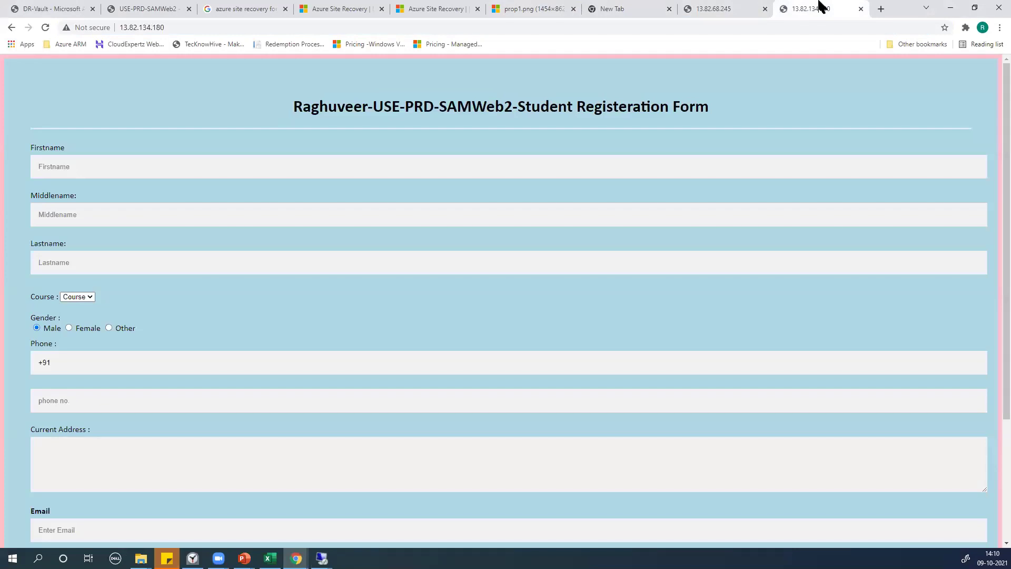
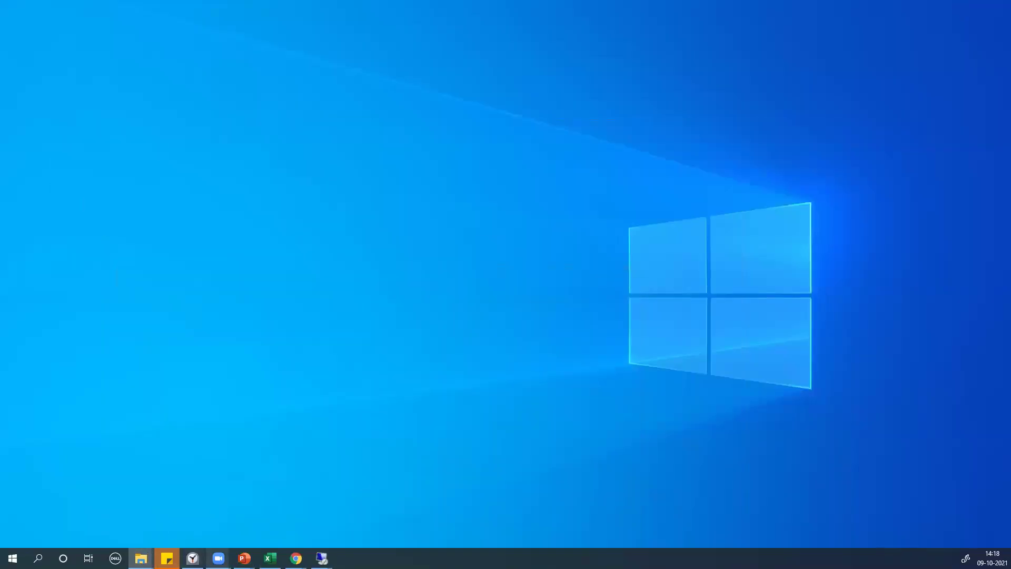
Bring back the 13.82.134.180 registration page and close its tab
mouse_move(297, 558)
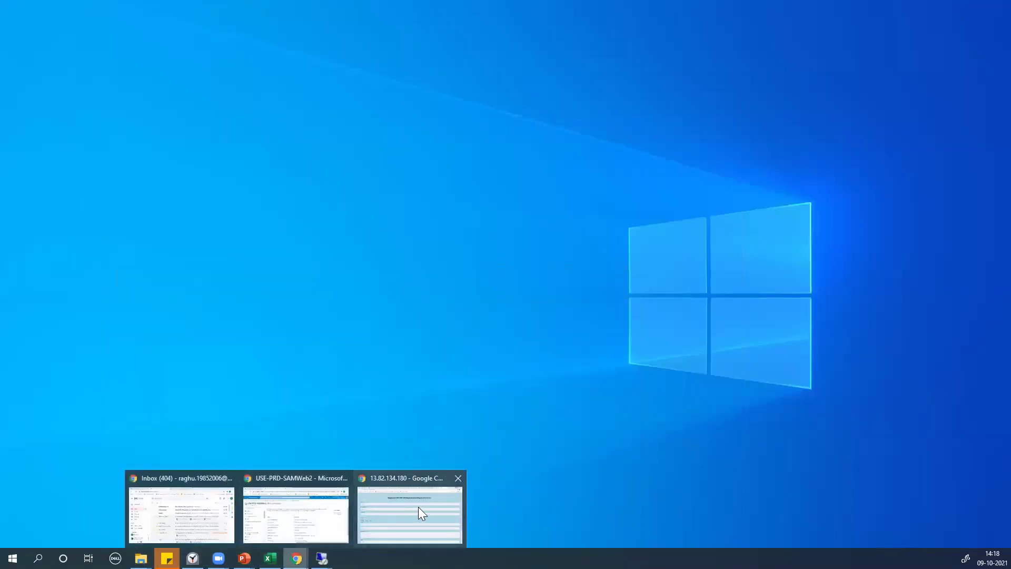
click(419, 507)
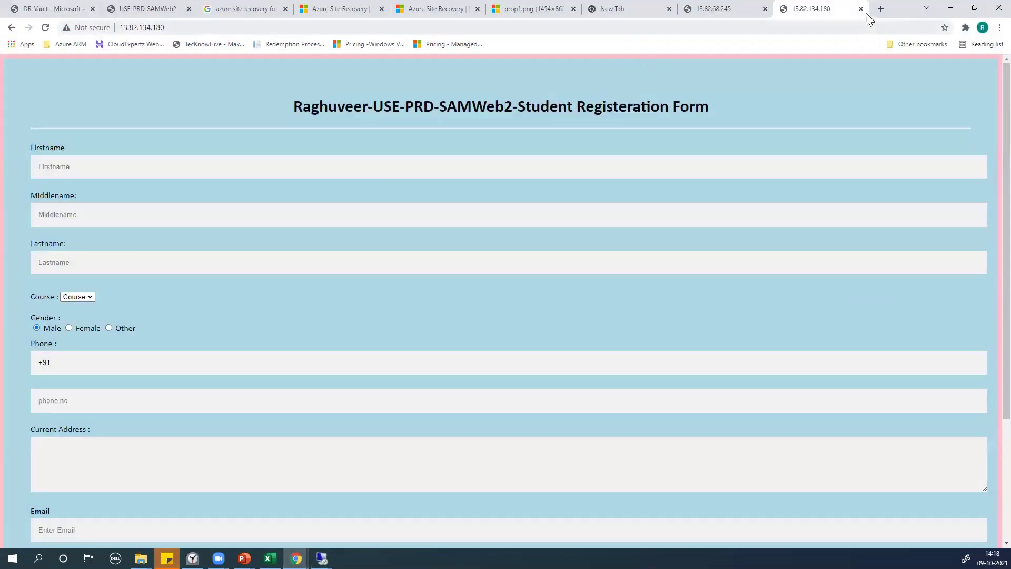
click(861, 9)
Close the 13.82.68.245 and blank tabs, minimize the diagram window, and switch to the Azure portal
click(860, 8)
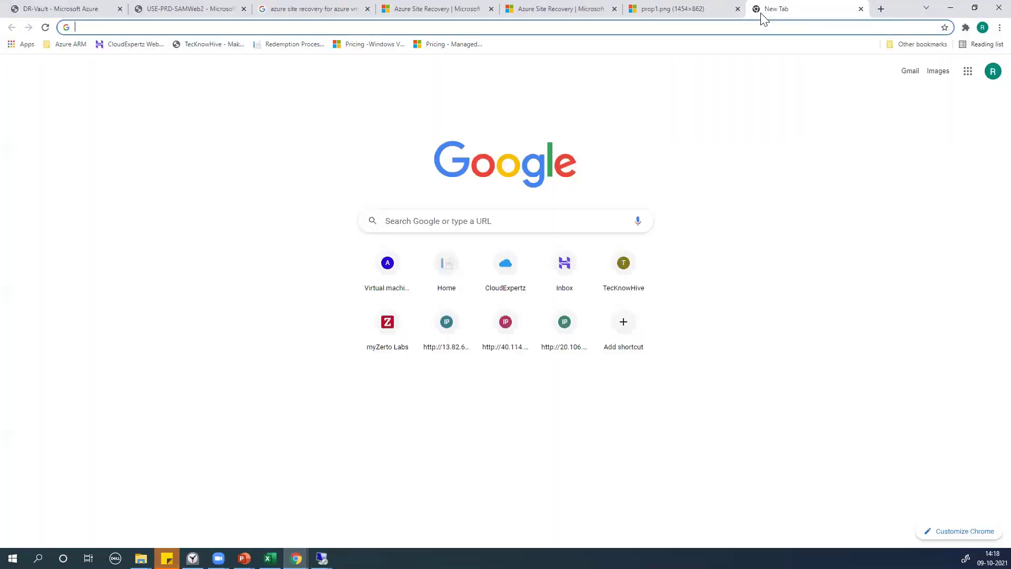
click(861, 9)
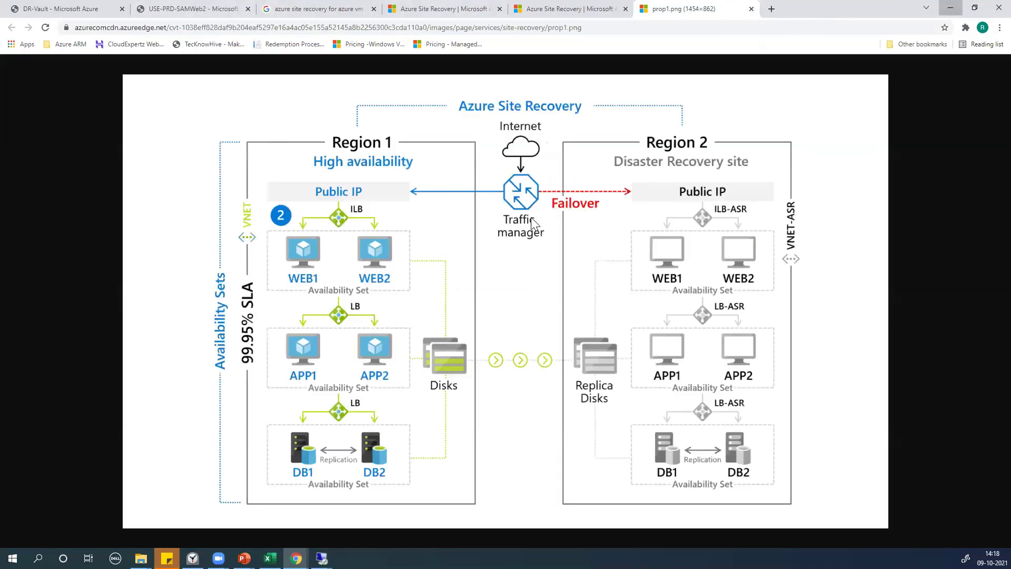
click(951, 8)
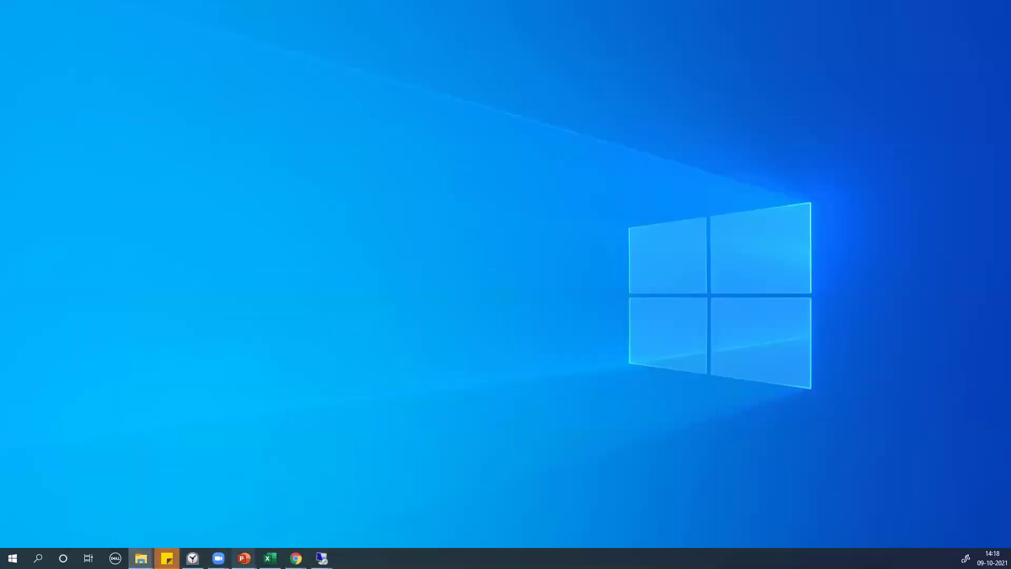
mouse_move(296, 558)
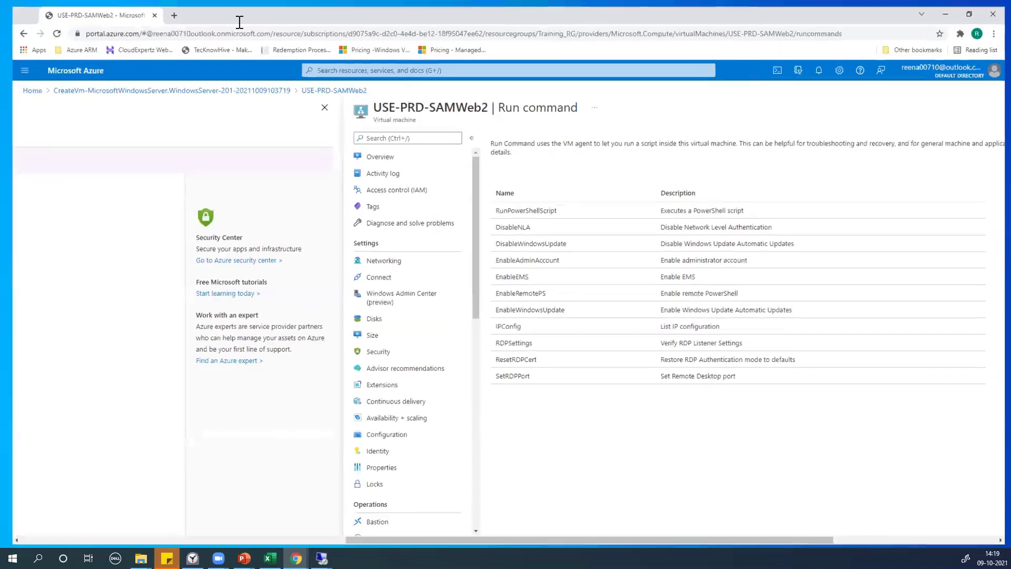
Search 'load' to open the empty Load balancers list, then launch a blank Notepad
click(185, 22)
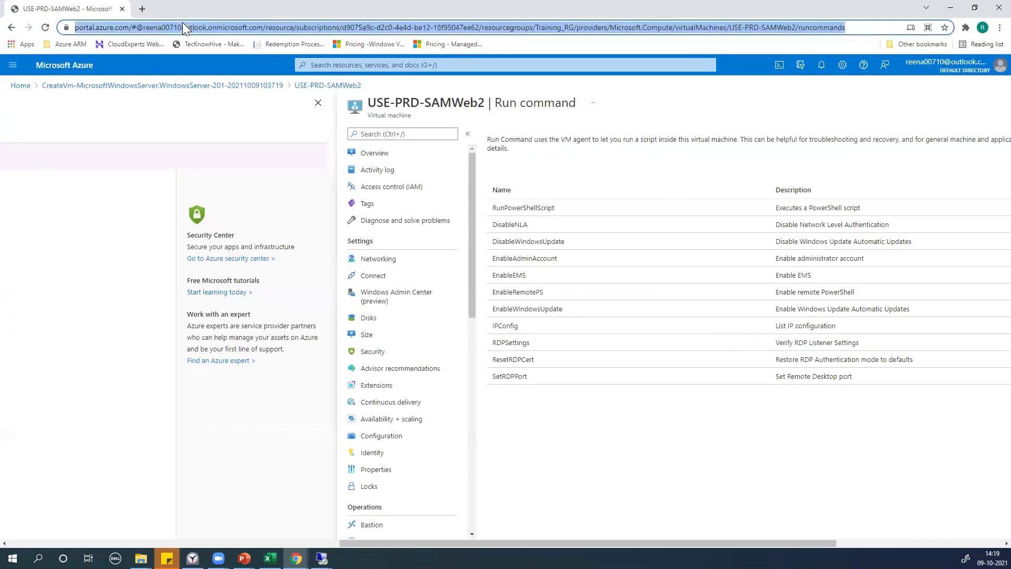
click(348, 66)
text(load)
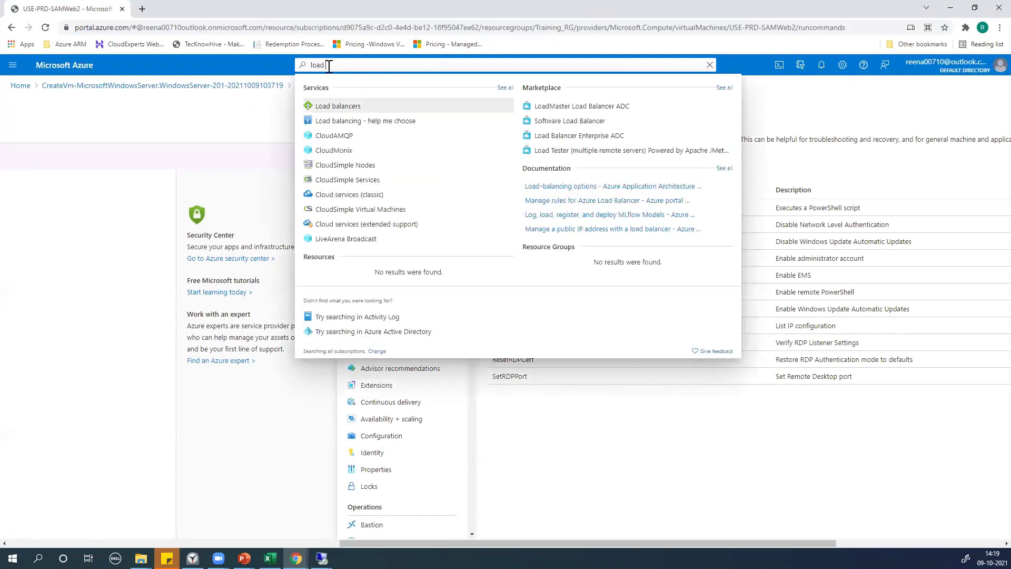
click(328, 108)
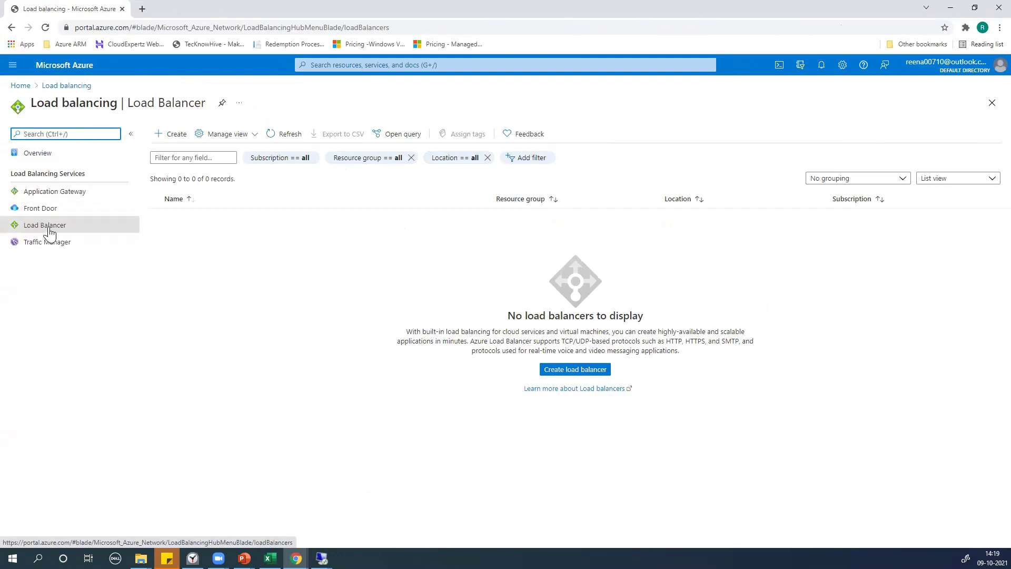
click(45, 232)
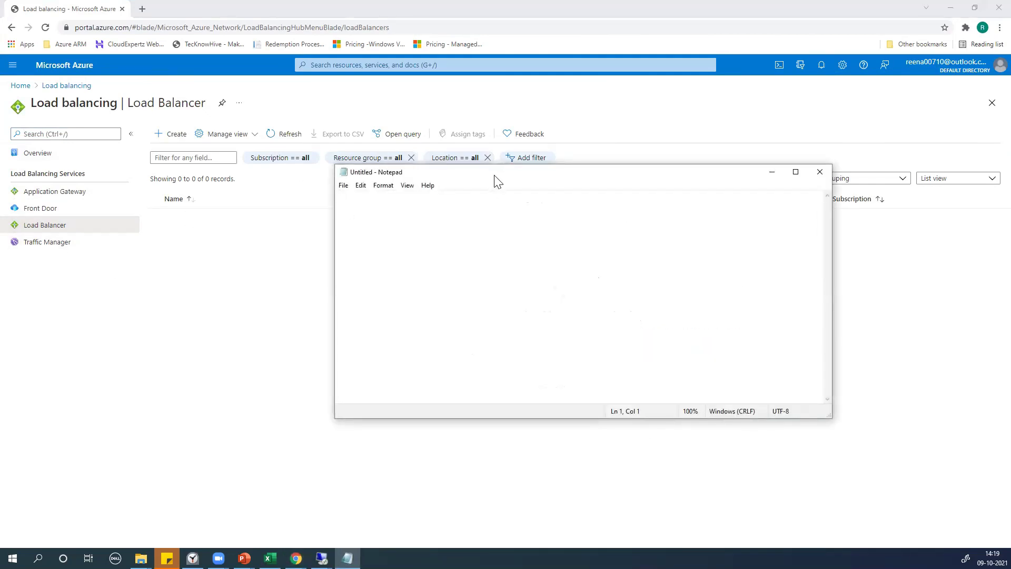
Move Notepad aside and type 'FrontEnd IP Address' and 'Backend Pool' on separate lines
drag(495, 178, 576, 193)
text(Fron)
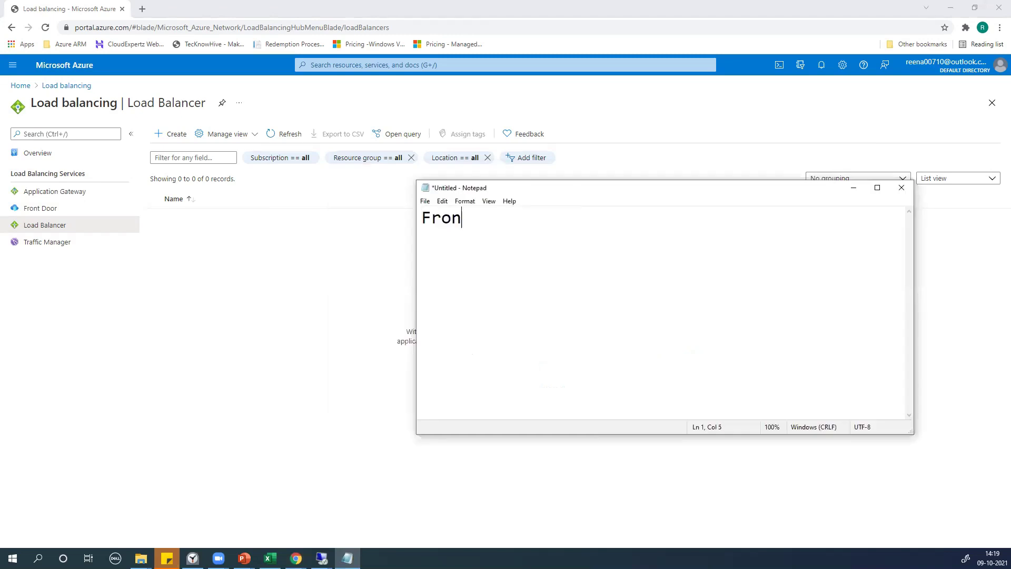
text(tEnd IP Address)
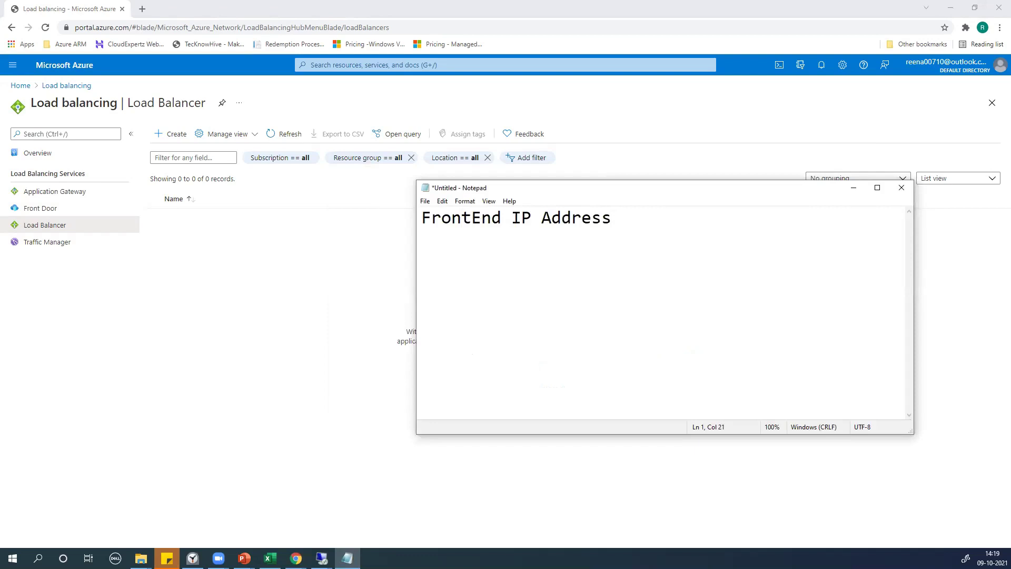
key(Return)
text(Backedn B)
key(BackSpace)
key(BackSpace)
key(BackSpace)
key(BackSpace)
text(nd Pool)
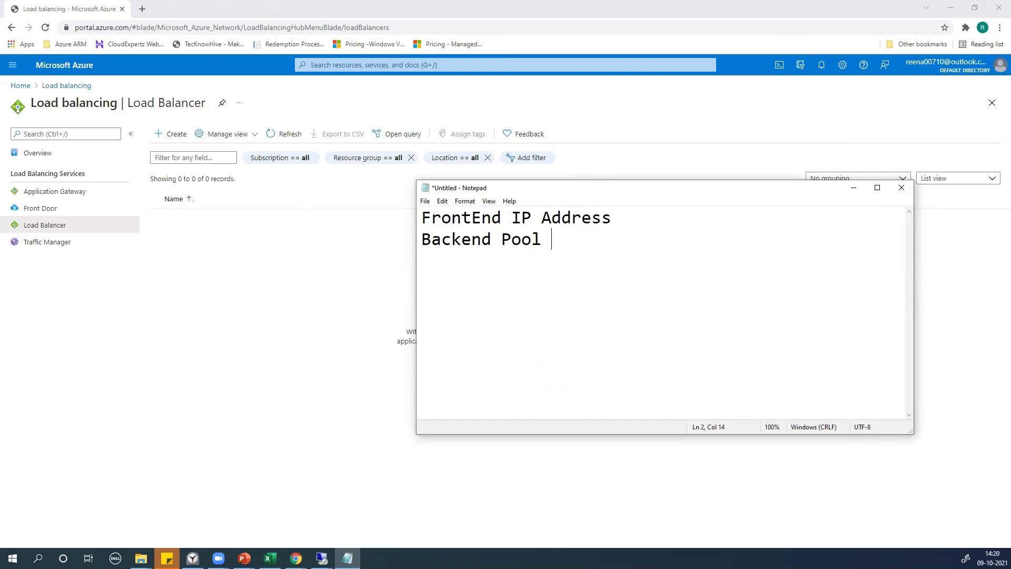
Add 'Health Probe' and 'Load Balancing Rule' as the third and fourth lines
key(Return)
text(Hel)
key(BackSpace)
text(alth Probe)
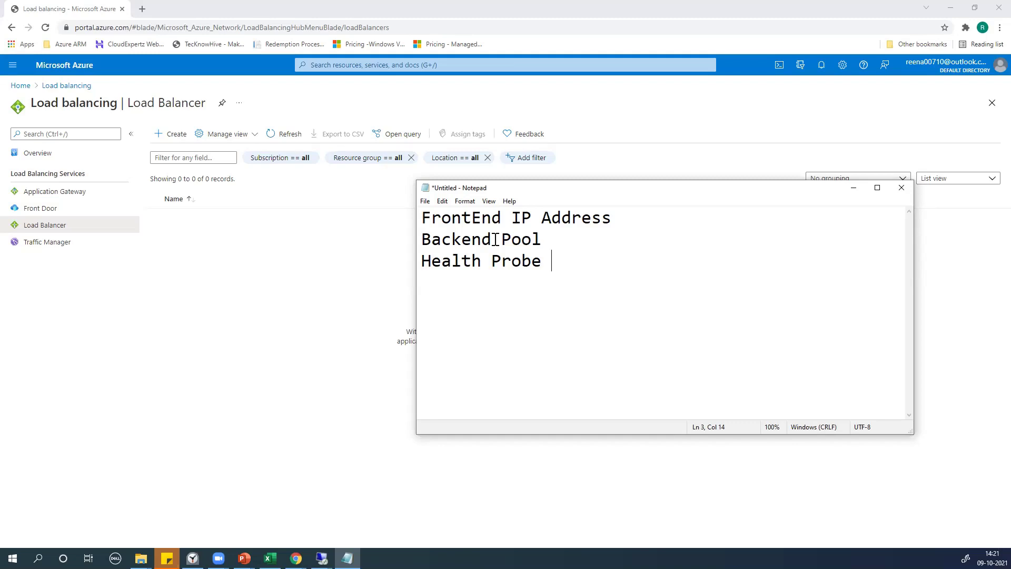
key(Return)
text(Load Balancing Rule)
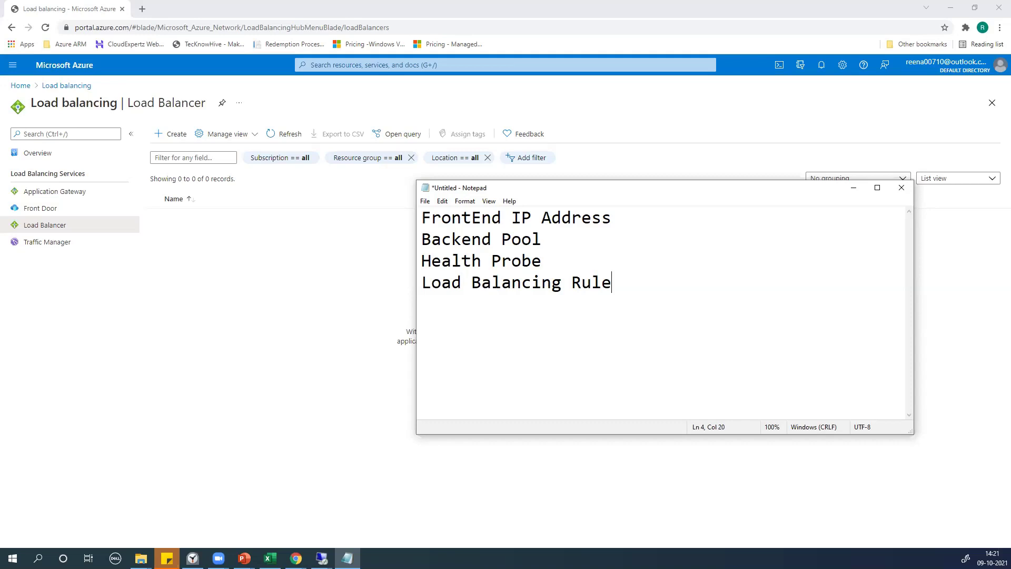
key(Return)
key(Return)
Start a new load balancer named Sample-LB in resource group Training_RG
click(316, 301)
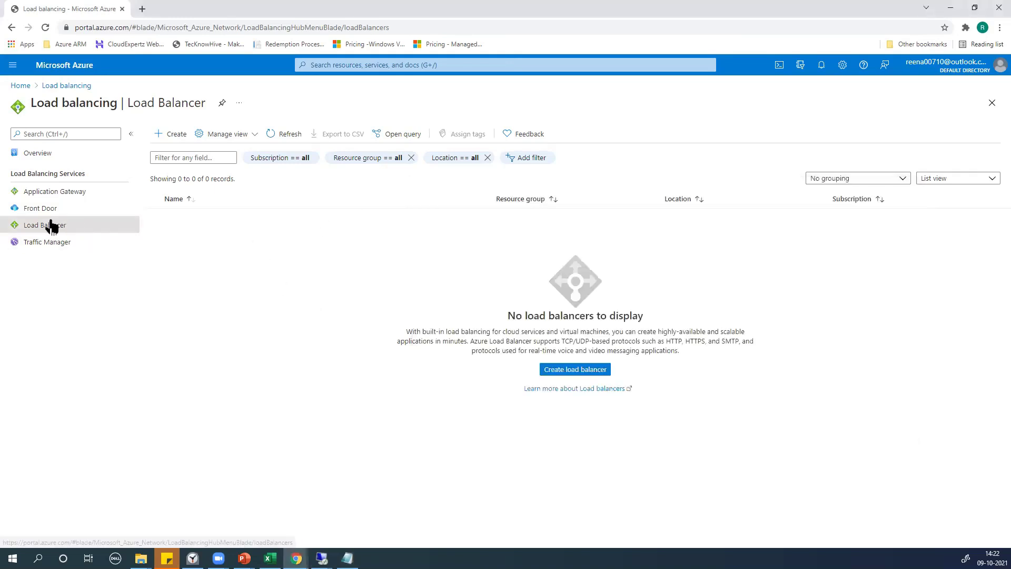
click(166, 137)
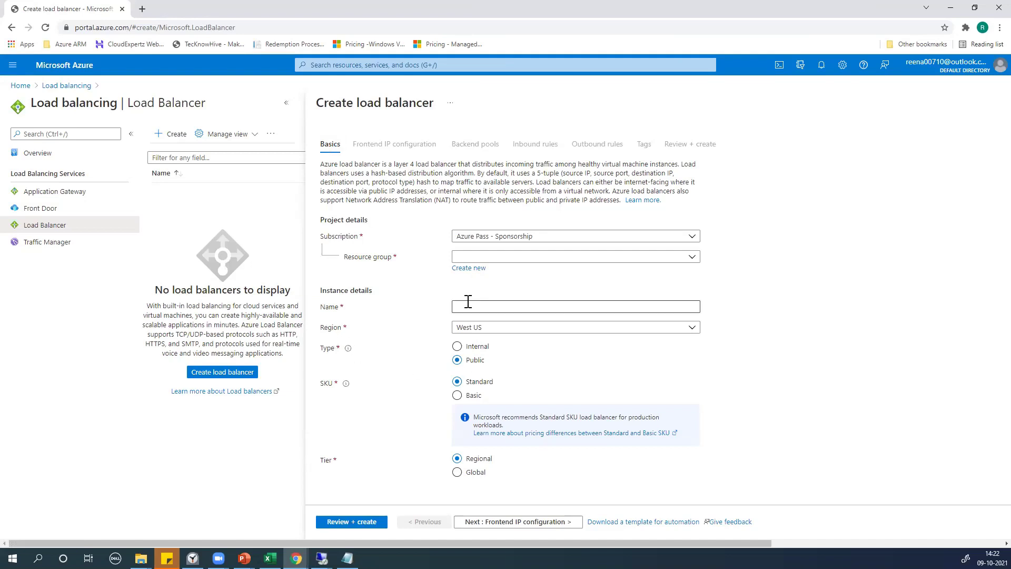
click(474, 257)
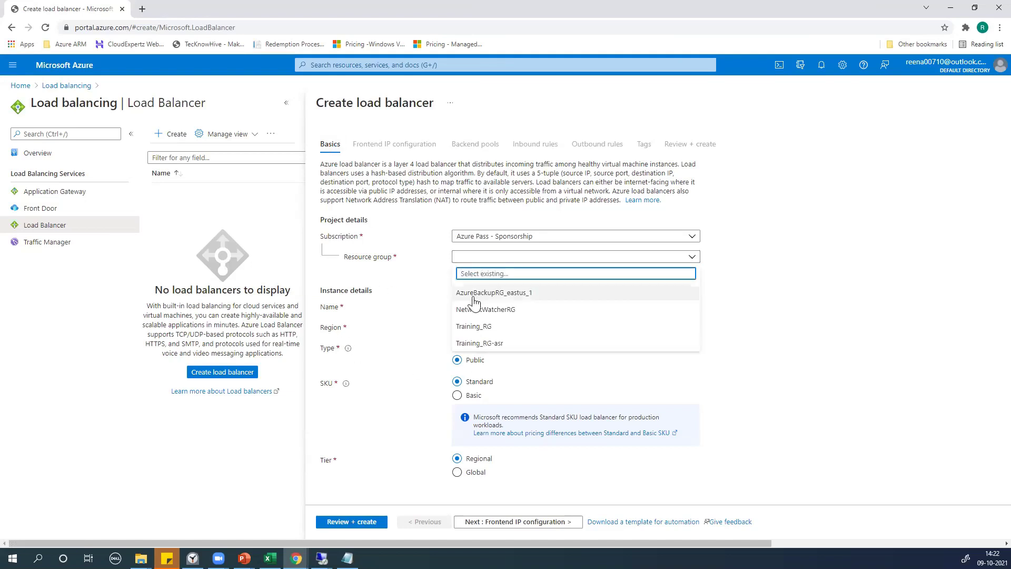
click(467, 327)
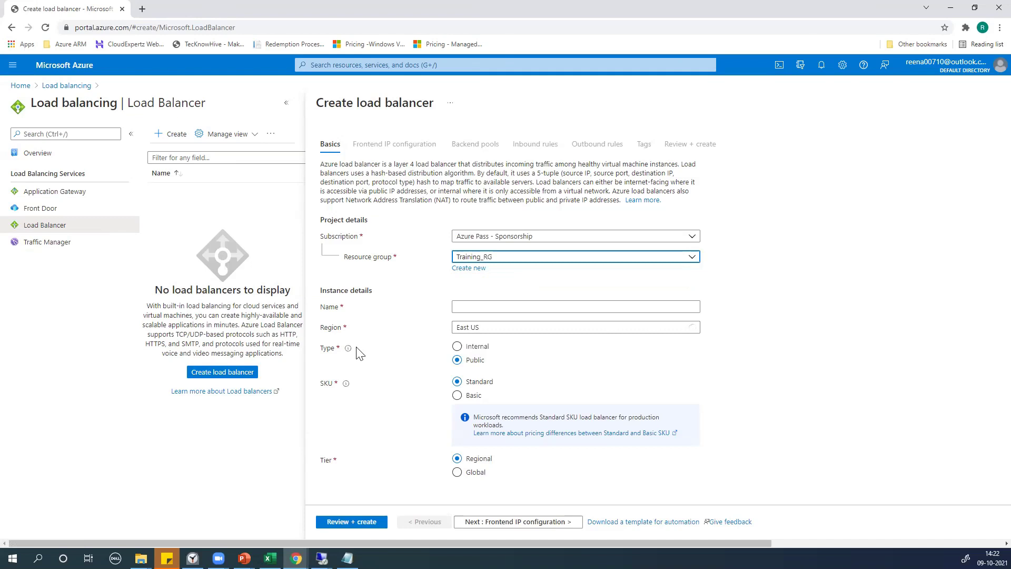
click(503, 306)
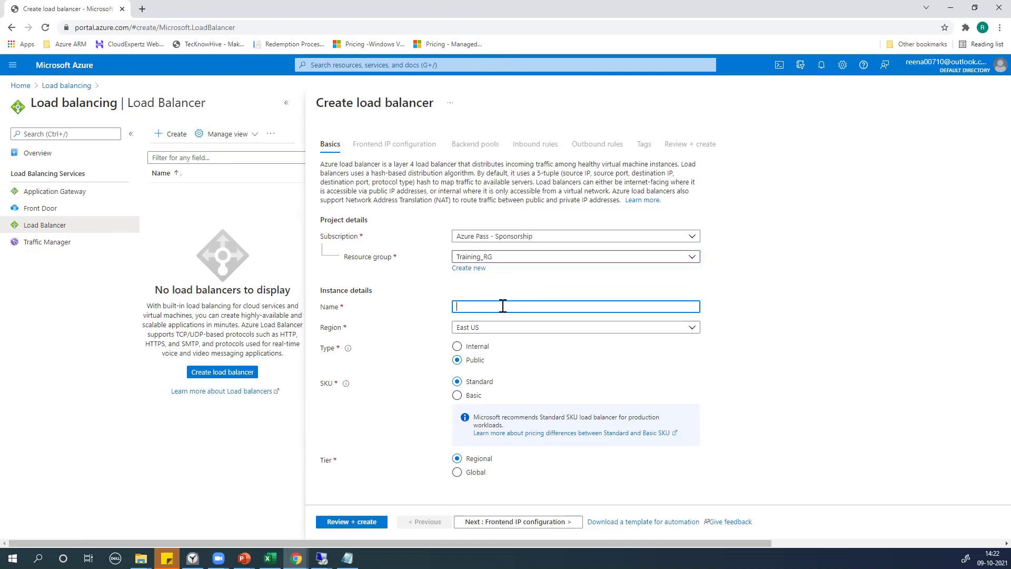
text(Sample-LB)
click(796, 324)
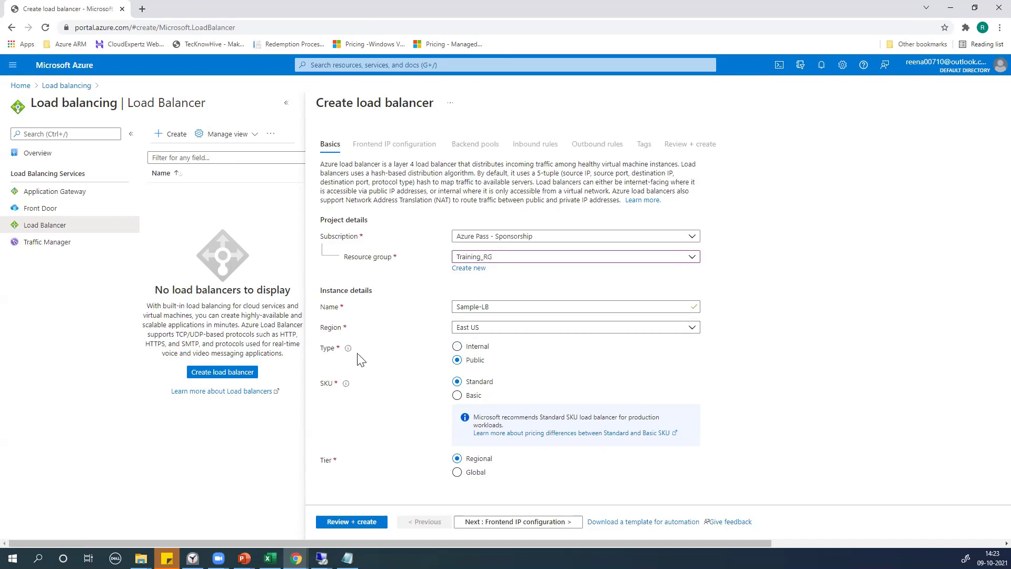
Leave the type on Internal and go to Frontend IP configuration
click(457, 347)
click(457, 360)
click(457, 347)
click(495, 521)
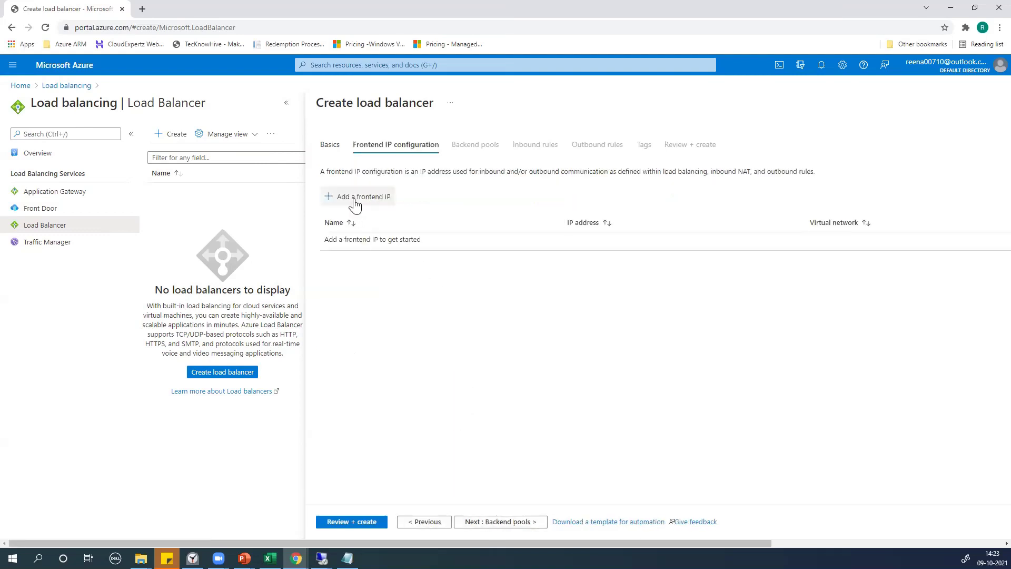
Change Sample-LB's type to Public, checking the Add frontend IP form before and after
click(356, 198)
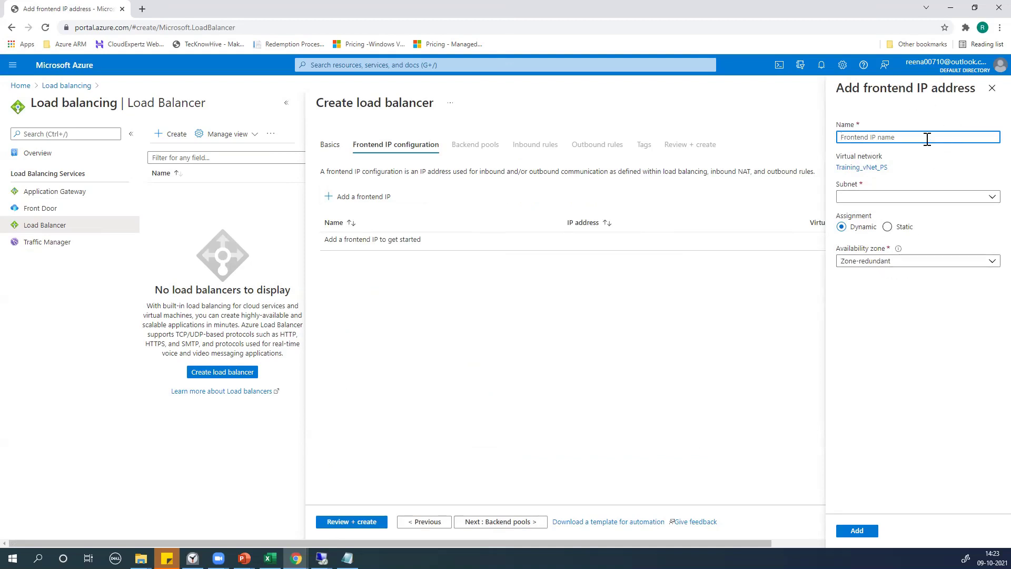
click(992, 88)
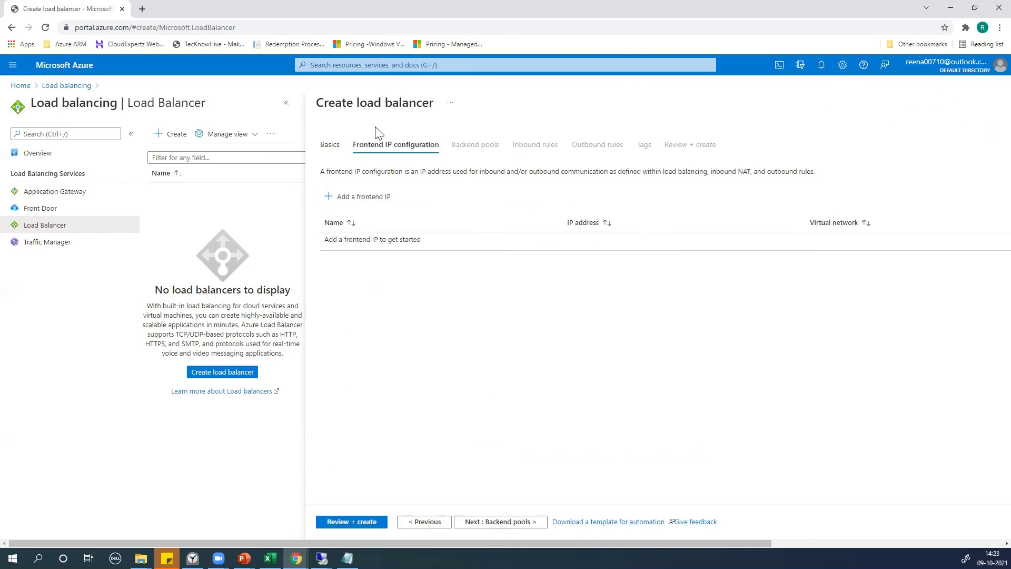
click(331, 145)
click(458, 361)
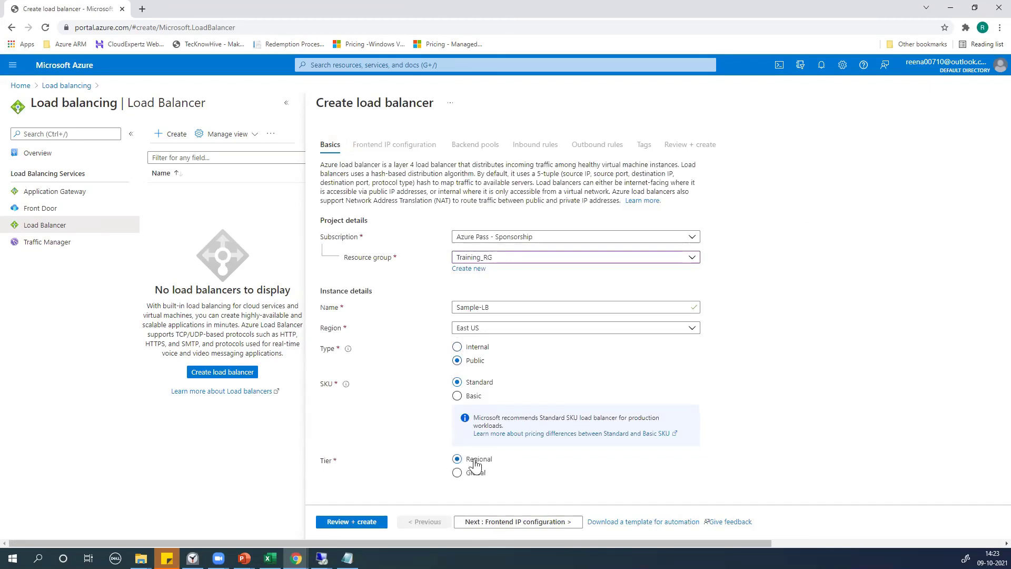
click(523, 527)
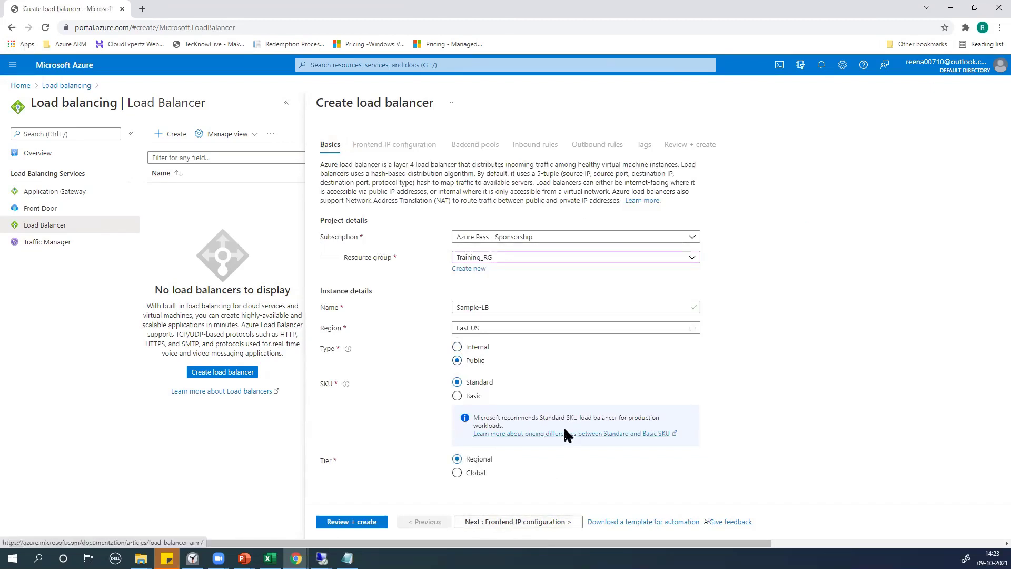
click(342, 203)
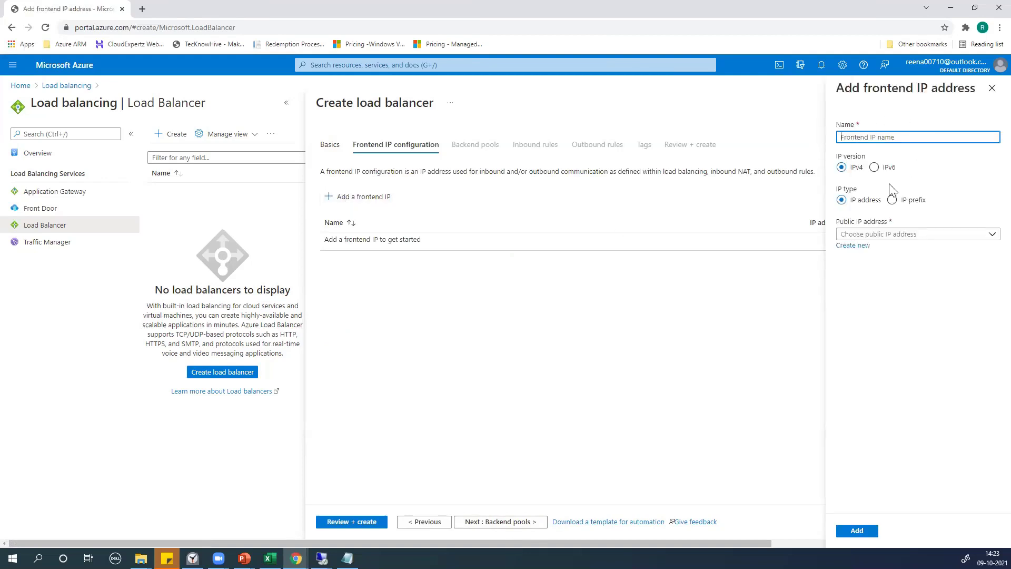
click(992, 88)
click(329, 145)
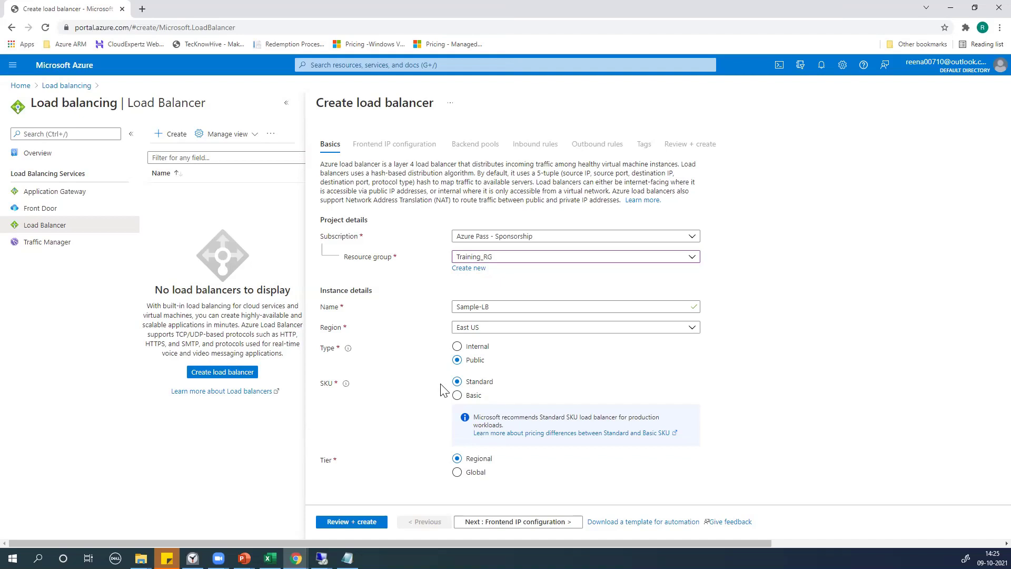
Select the Basic SKU and keep the load balancer type set to Public
click(457, 397)
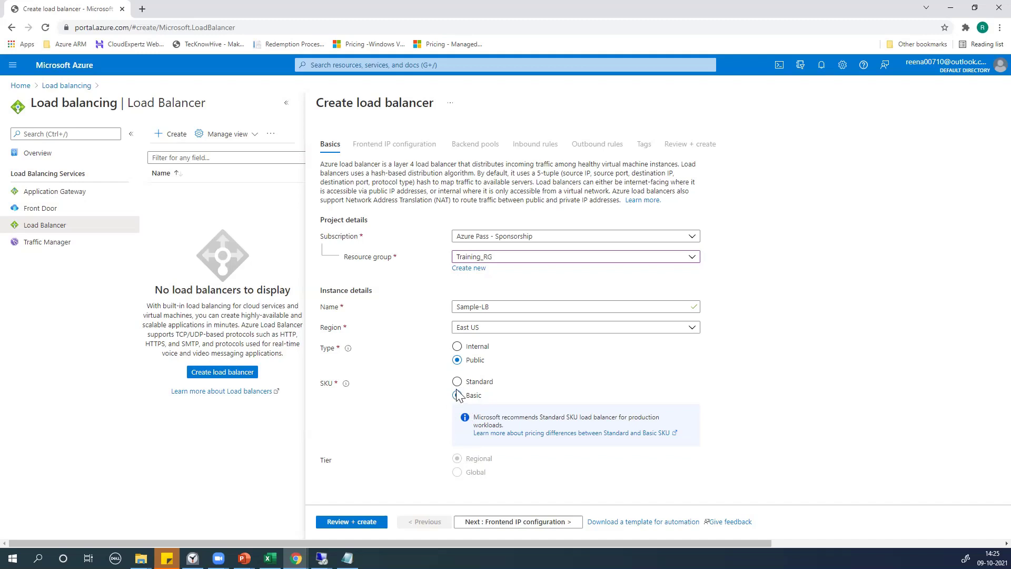
click(457, 346)
click(457, 360)
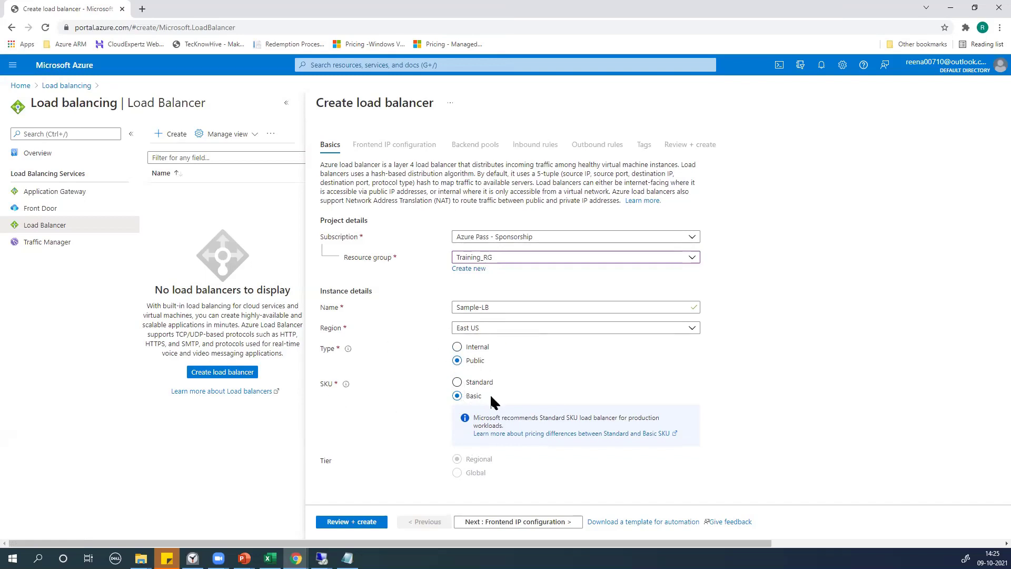
Add a frontend IP named Sample-LB-FIP and look over the existing public IP list
click(506, 524)
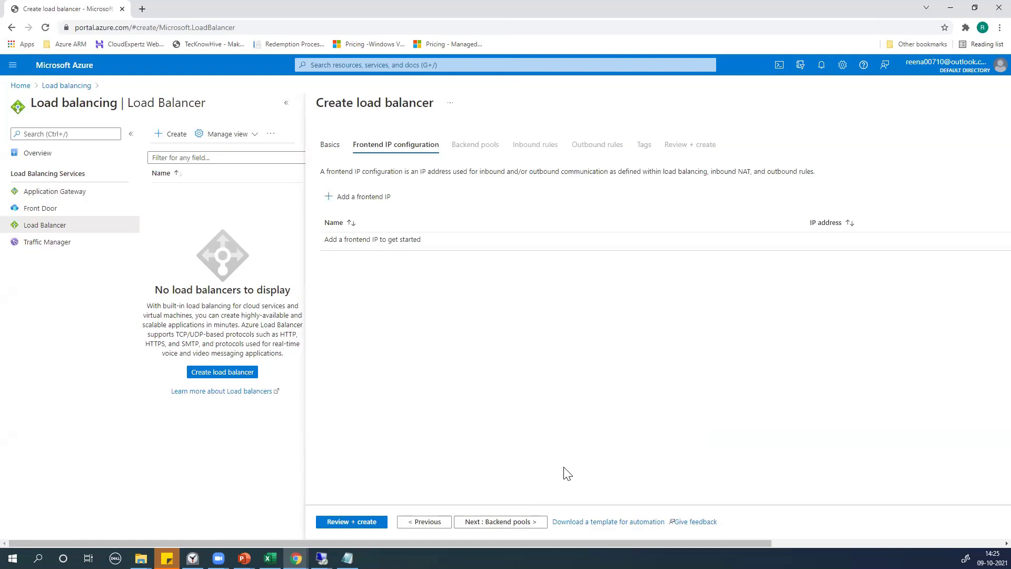
click(357, 200)
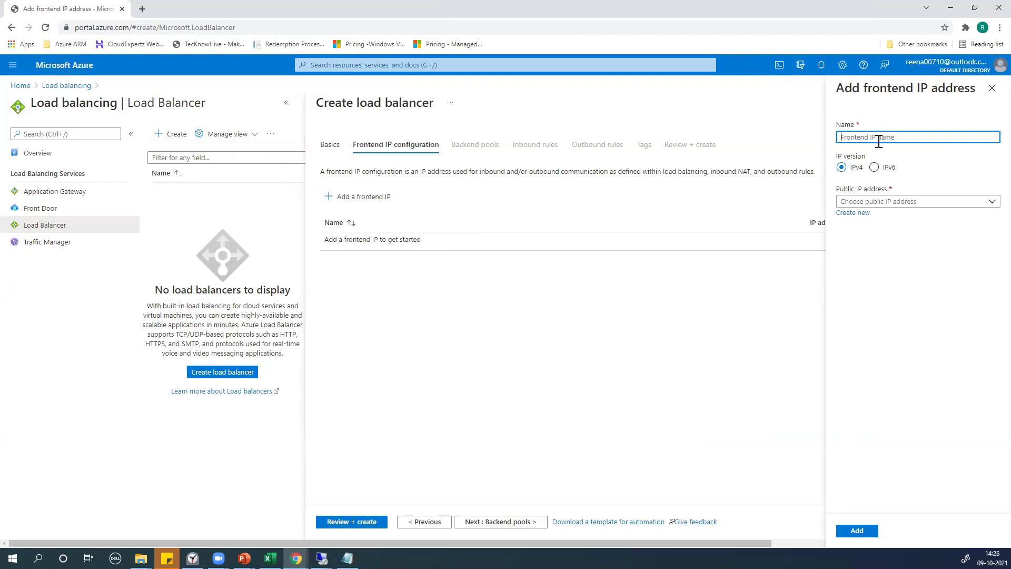
text(Sample-LB)
click(889, 202)
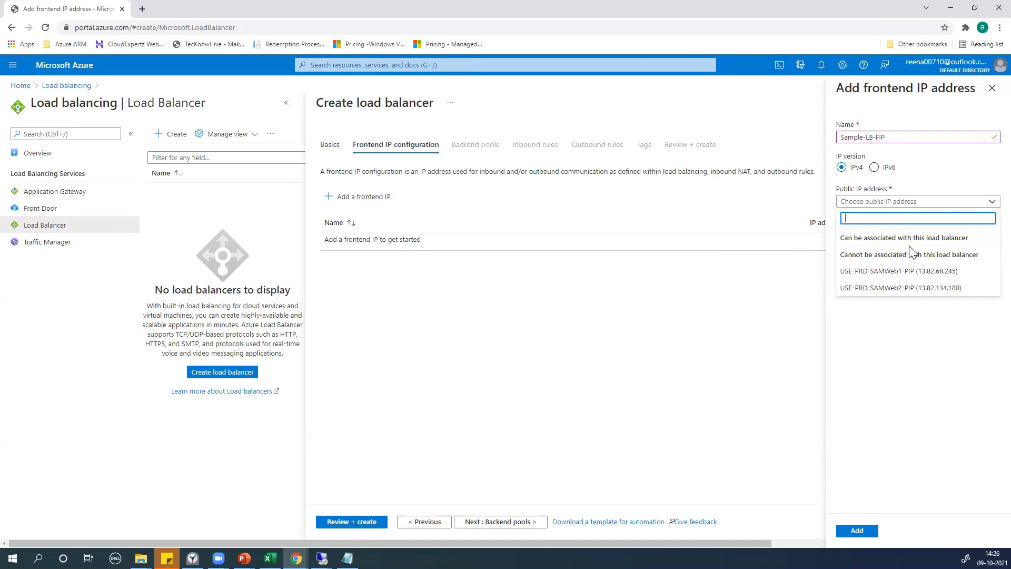
click(902, 397)
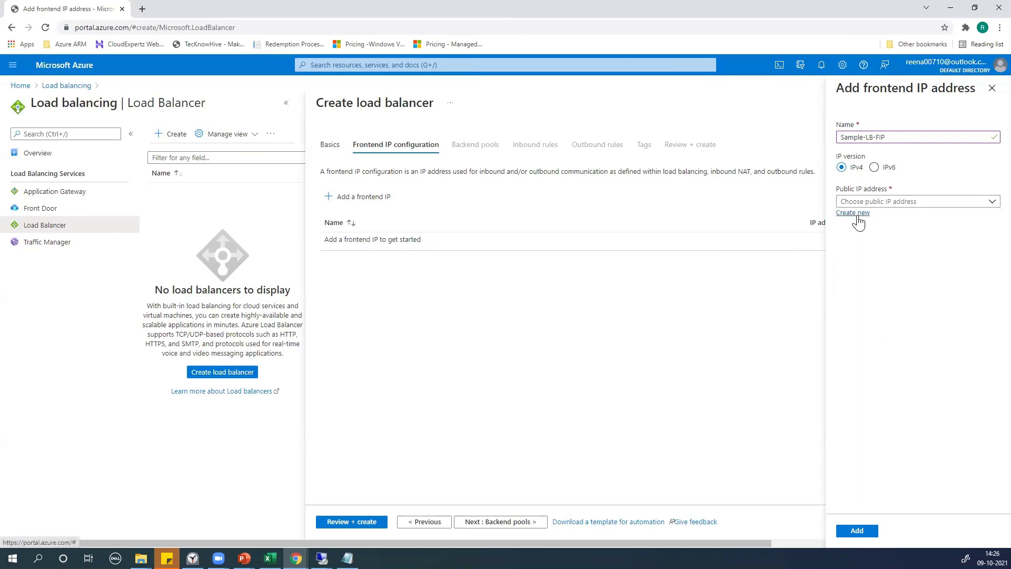
Create a new public IP address named Sample-LB-FTDIP for the frontend
click(854, 215)
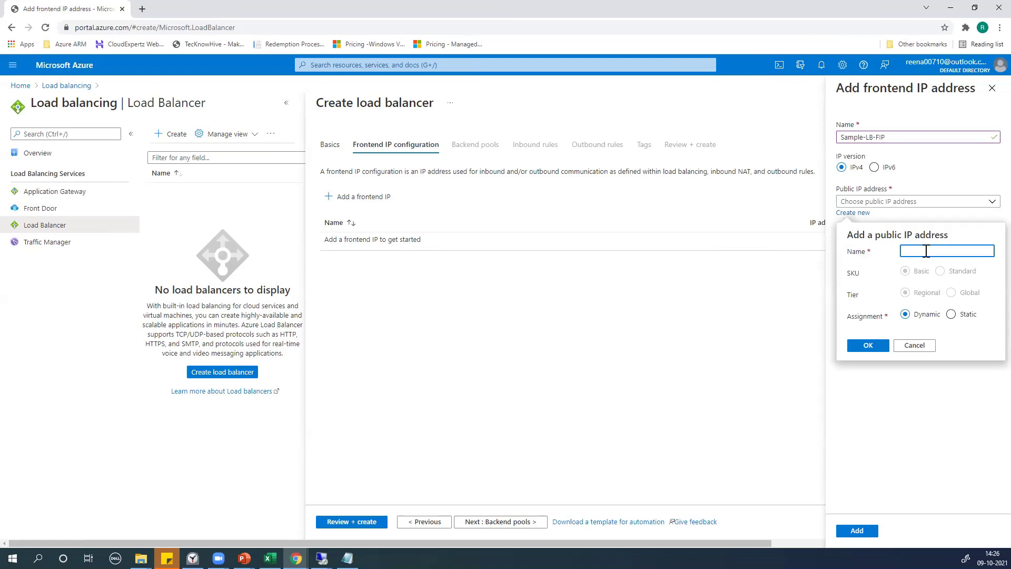
text(amp)
key(BackSpace)
key(BackSpace)
key(BackSpace)
key(BackSpace)
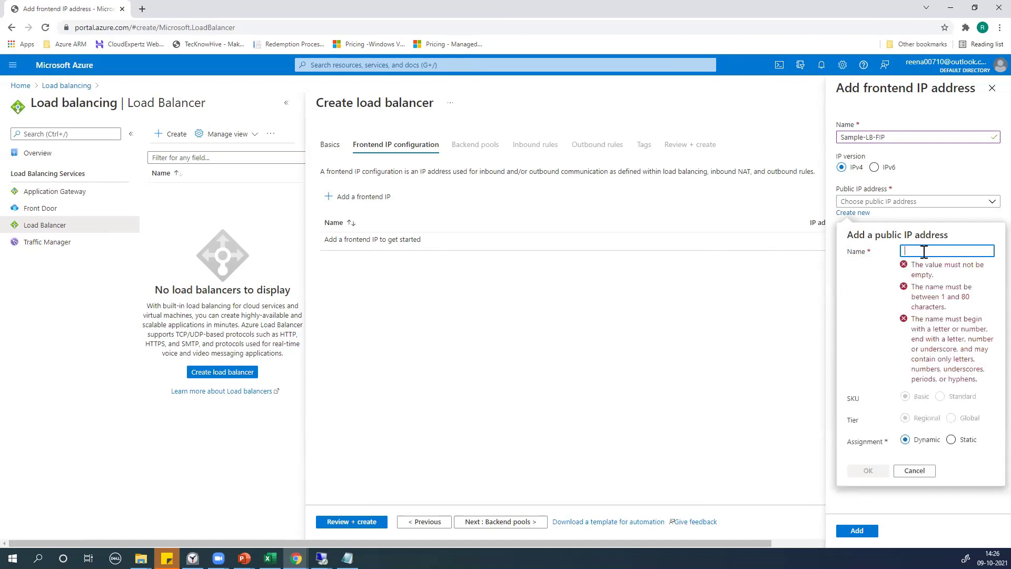
click(925, 252)
click(928, 273)
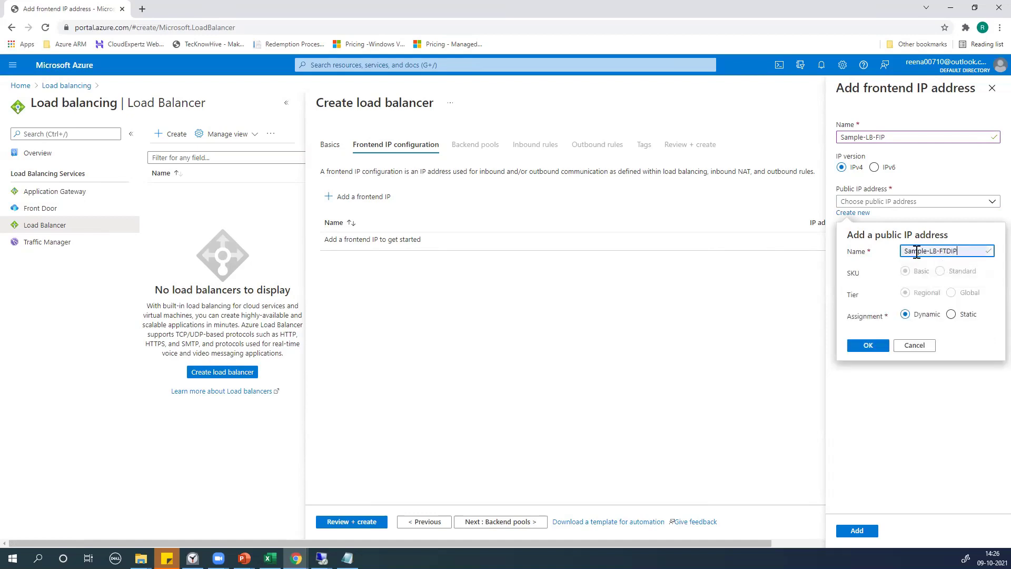
key(BackSpace)
key(BackSpace)
text(PI)
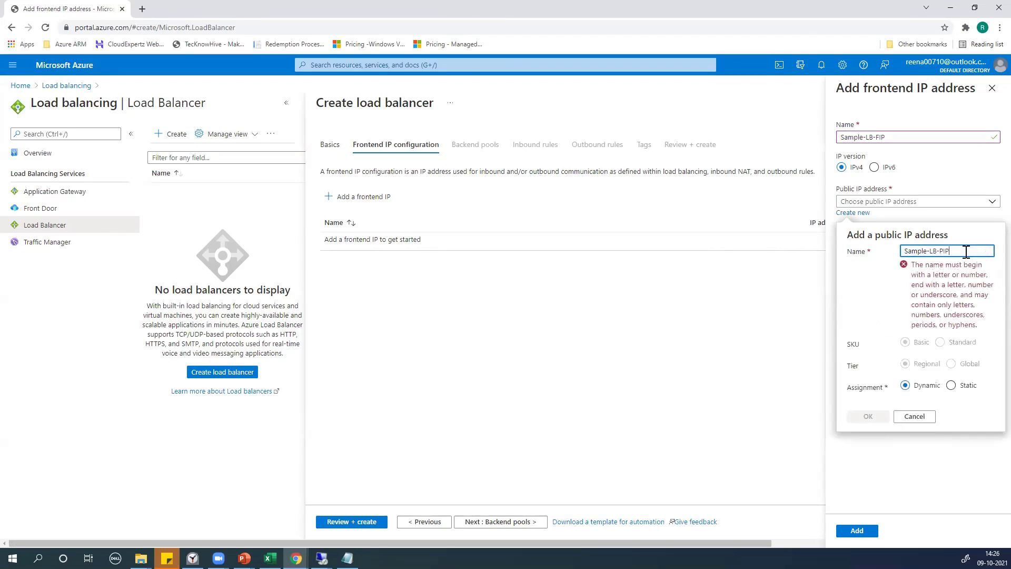
key(BackSpace)
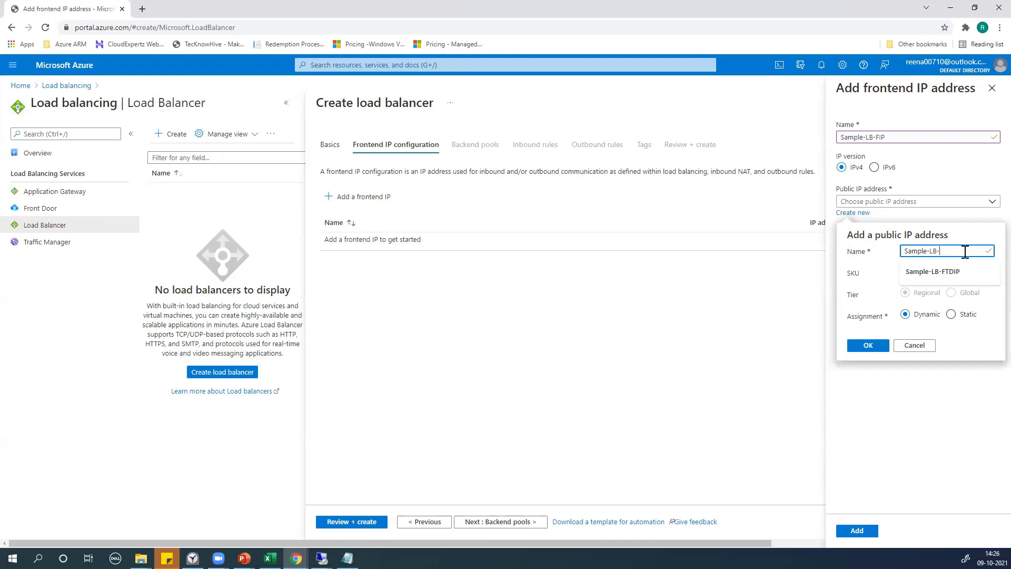
text(F)
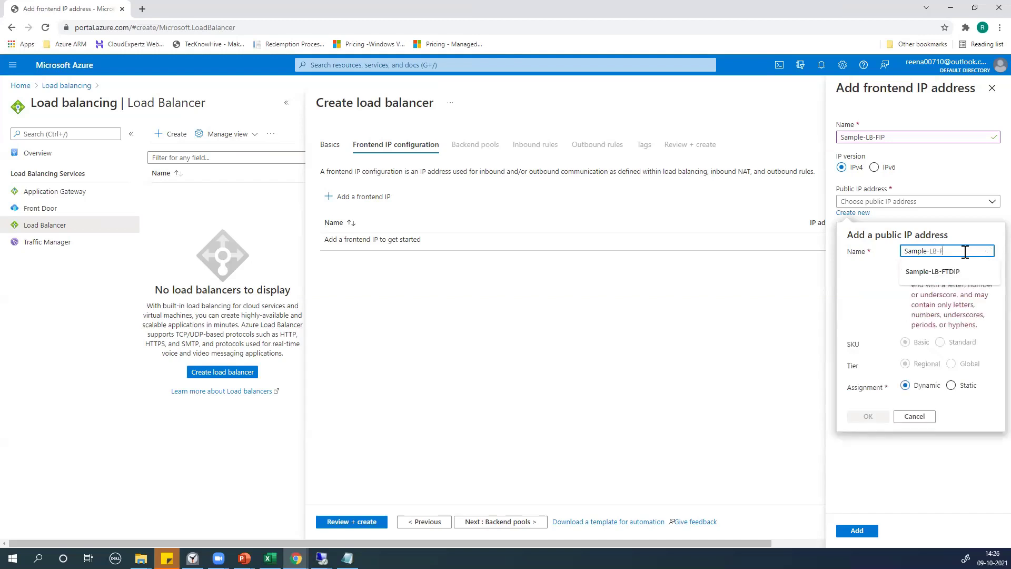
text(Tp)
key(BackSpace)
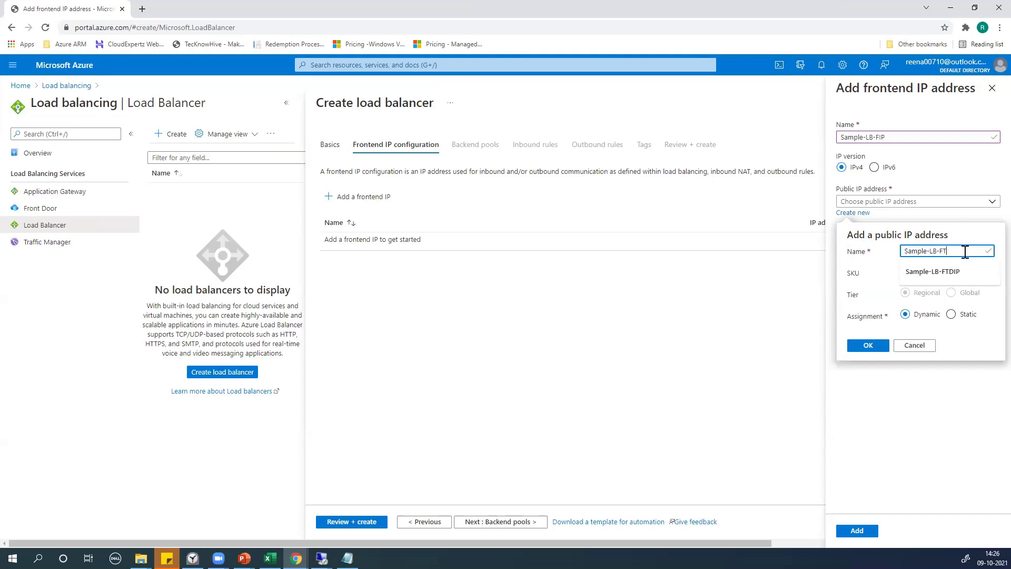
text(DIP)
click(869, 348)
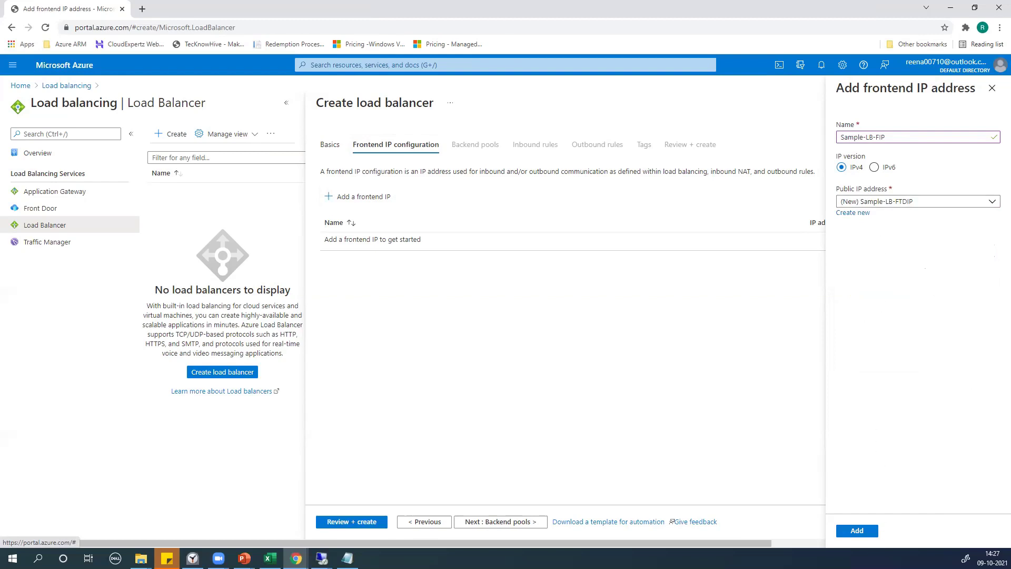
Add the Sample-LB-FIP frontend IP and review its details
click(859, 531)
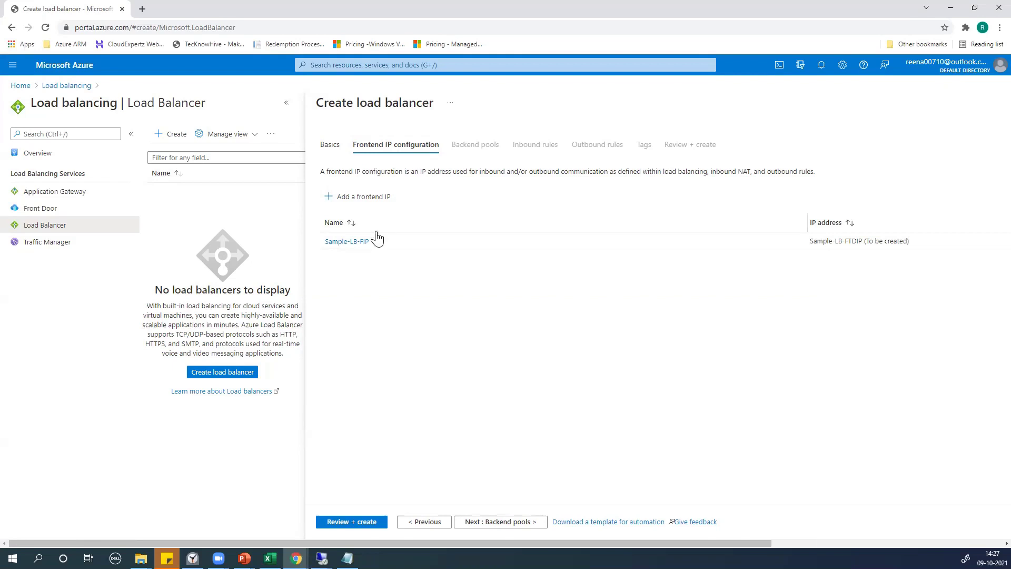
click(347, 242)
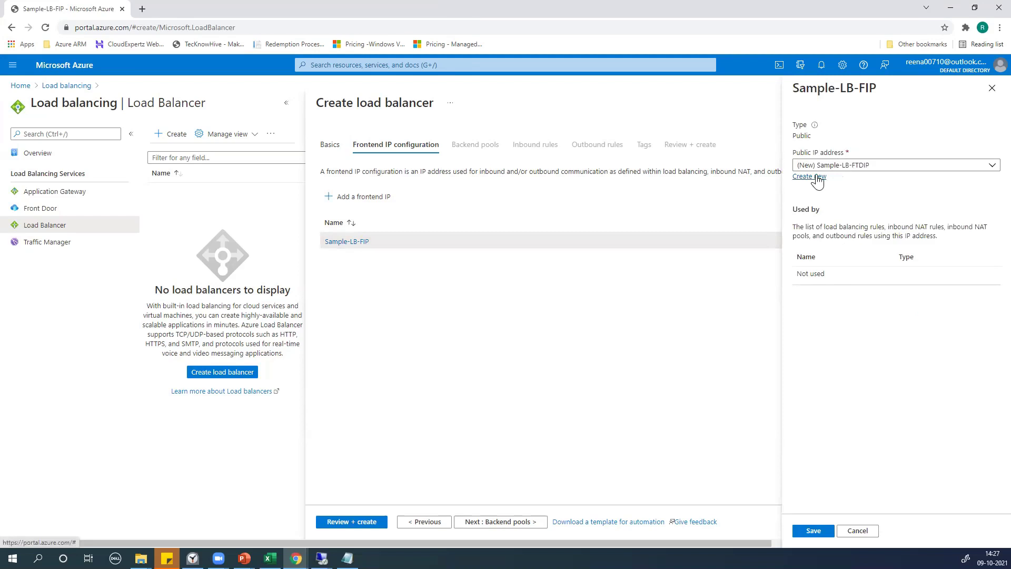
click(992, 88)
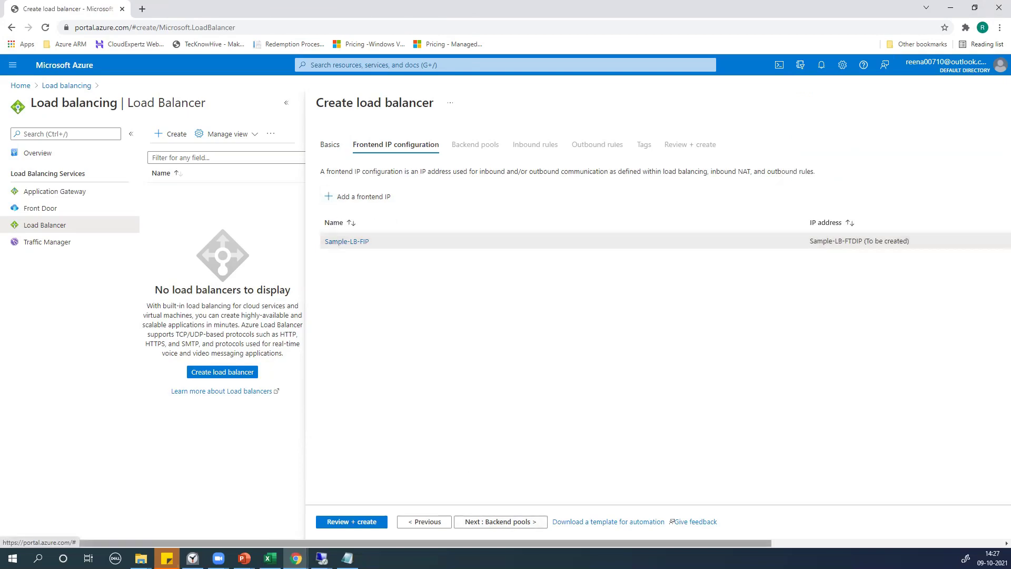
Delete the Sample-LB-FIP frontend, then revisit Basics and return to Frontend IP configuration
click(821, 543)
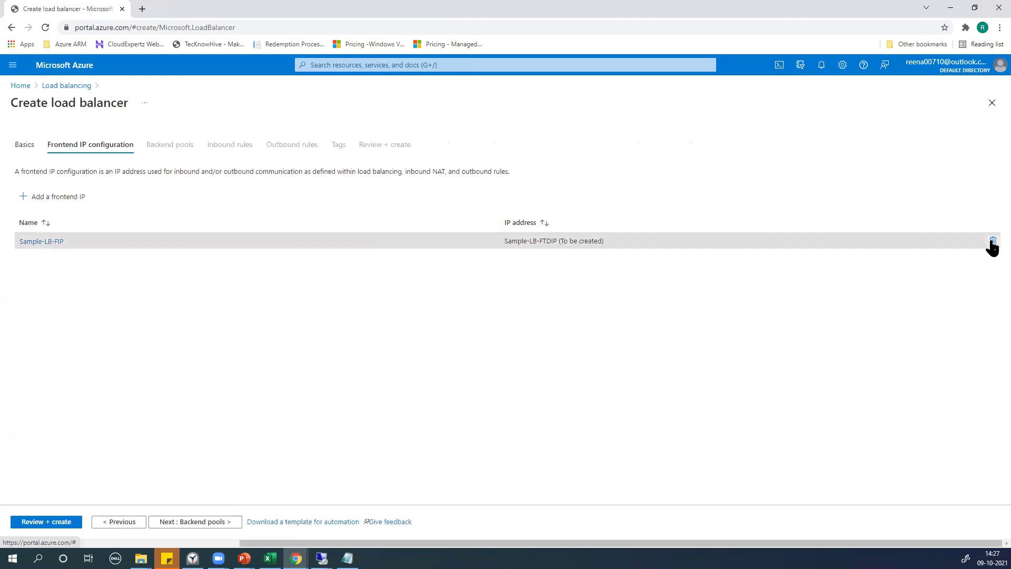
click(992, 241)
drag(628, 539, 381, 530)
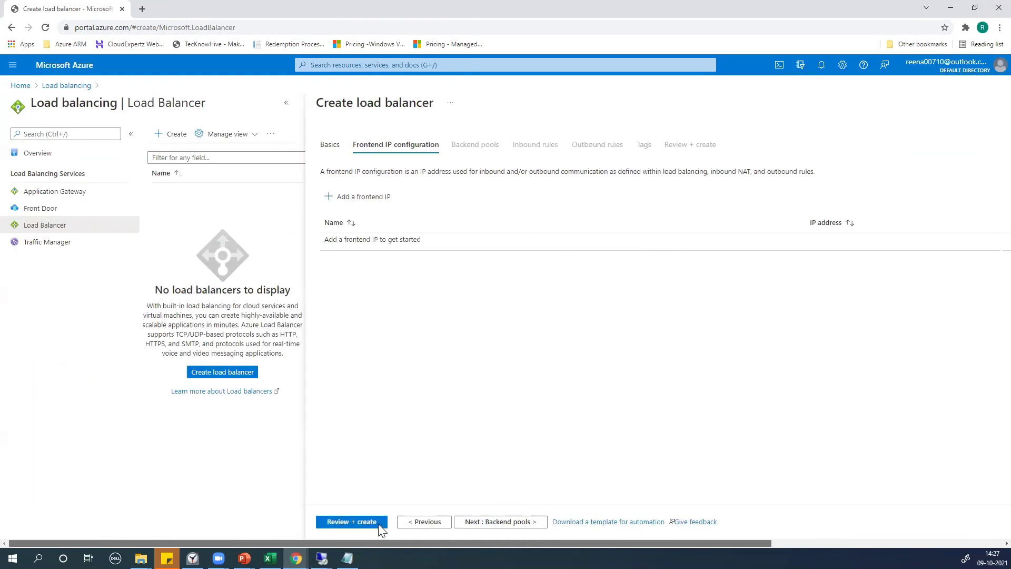
click(327, 144)
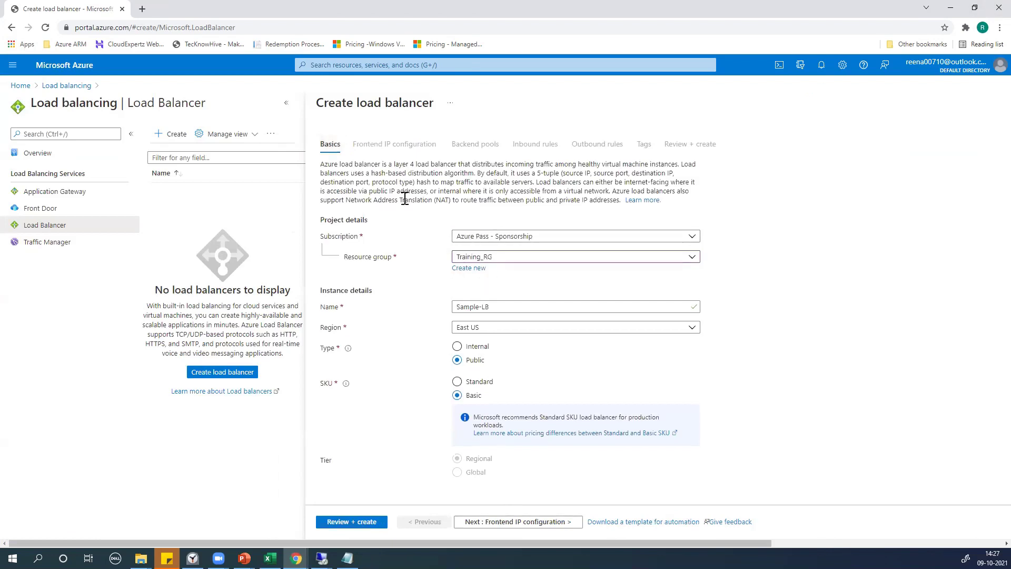
click(519, 522)
click(504, 521)
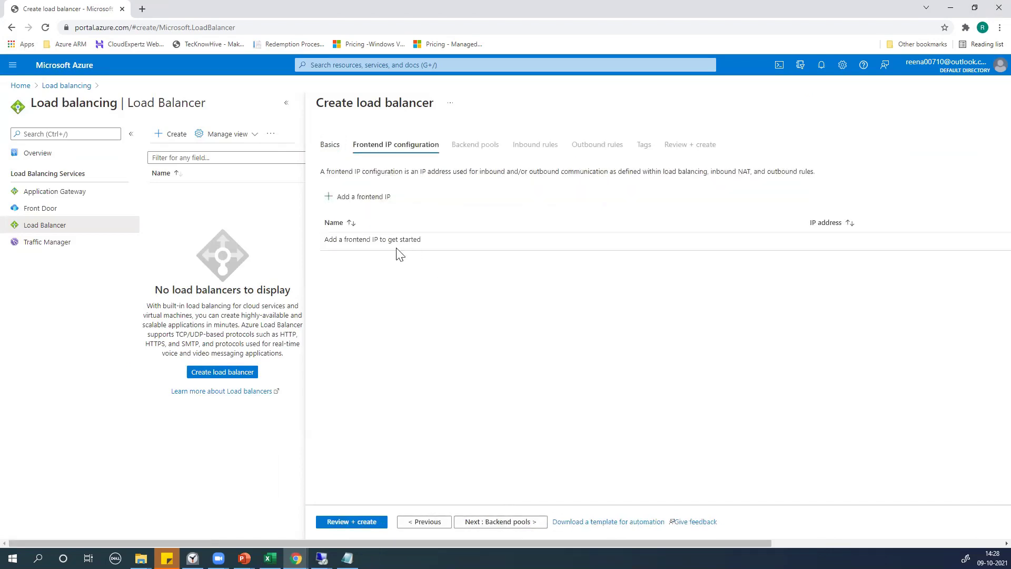
Re-enter frontend Sample-LB-FIP with new public IP Sample-LB-FTDIP and add it
click(347, 202)
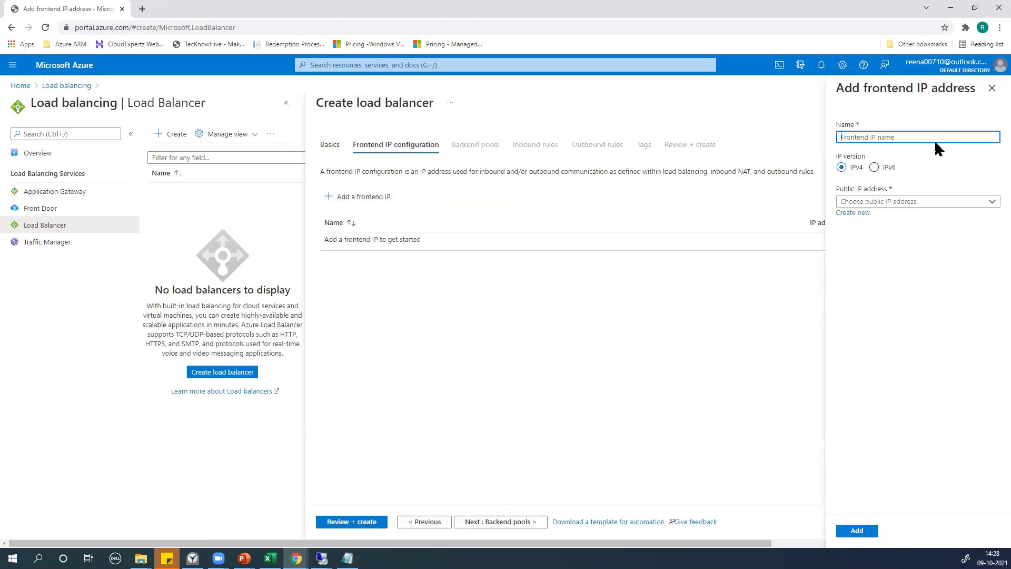
text(Sample-LB-FIP)
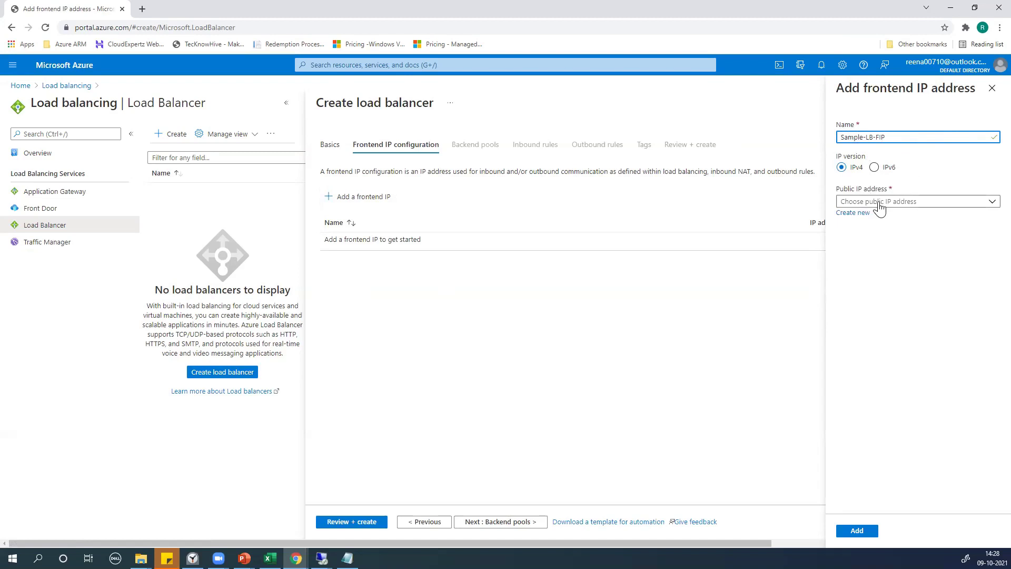
click(858, 213)
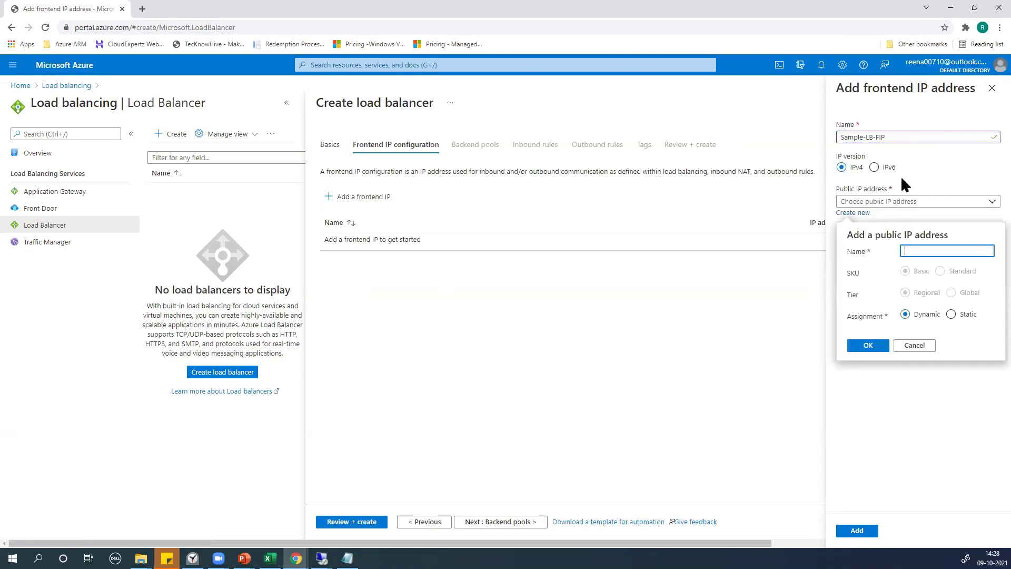
text(Sample-LB-LBR)
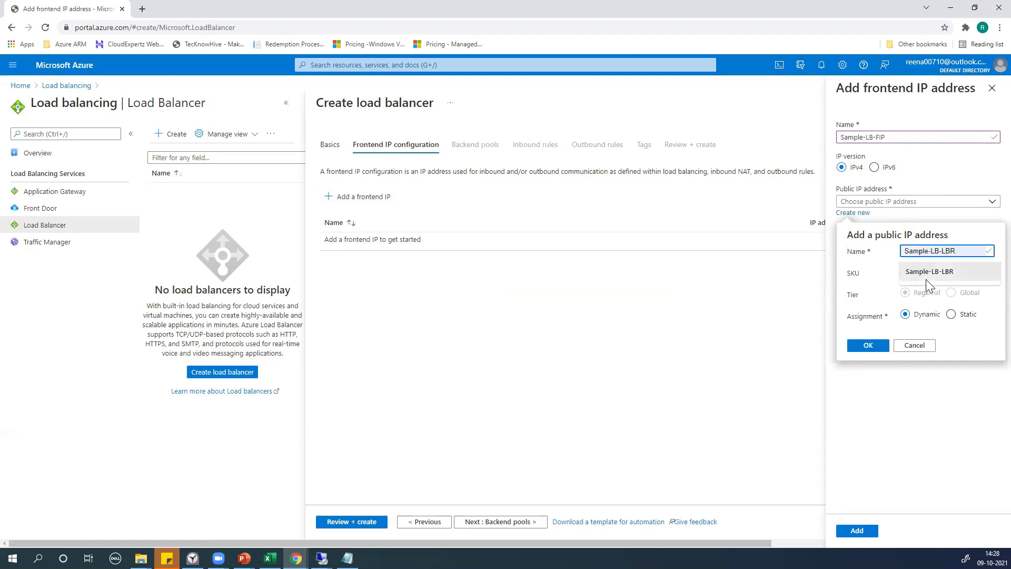
click(927, 285)
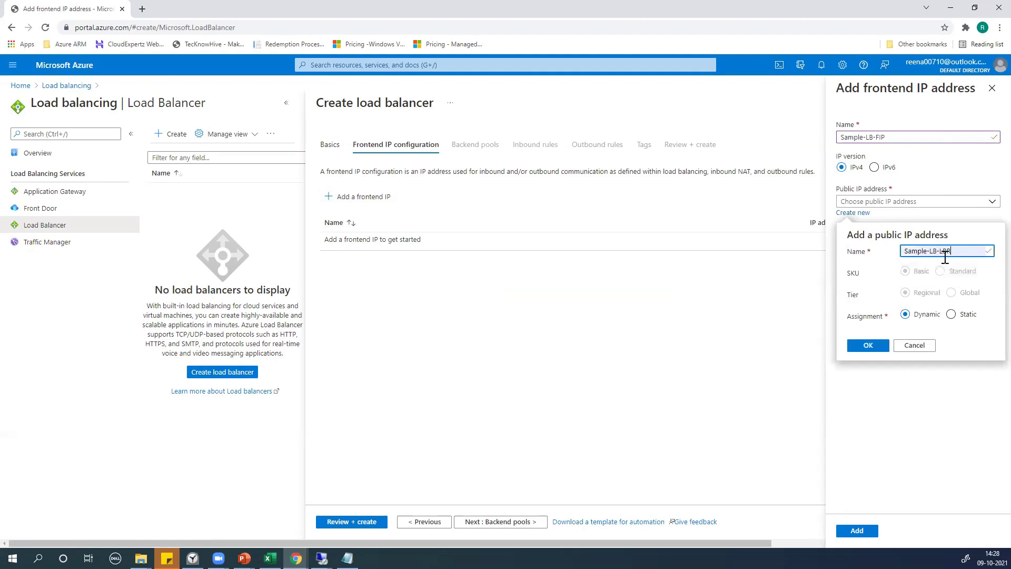
key(BackSpace)
key(BackSpace)
key(BackSpace)
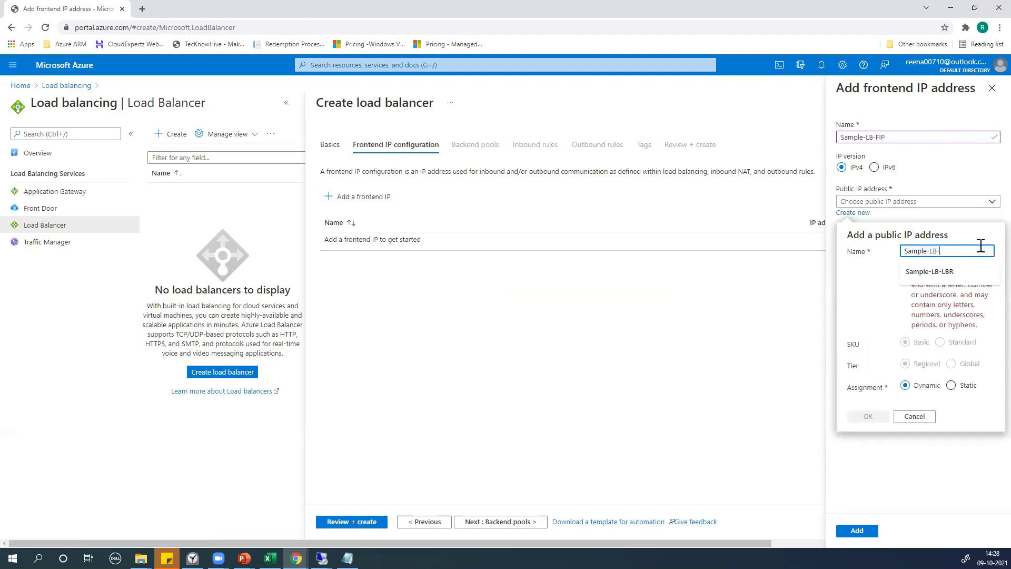
text(FTDIP)
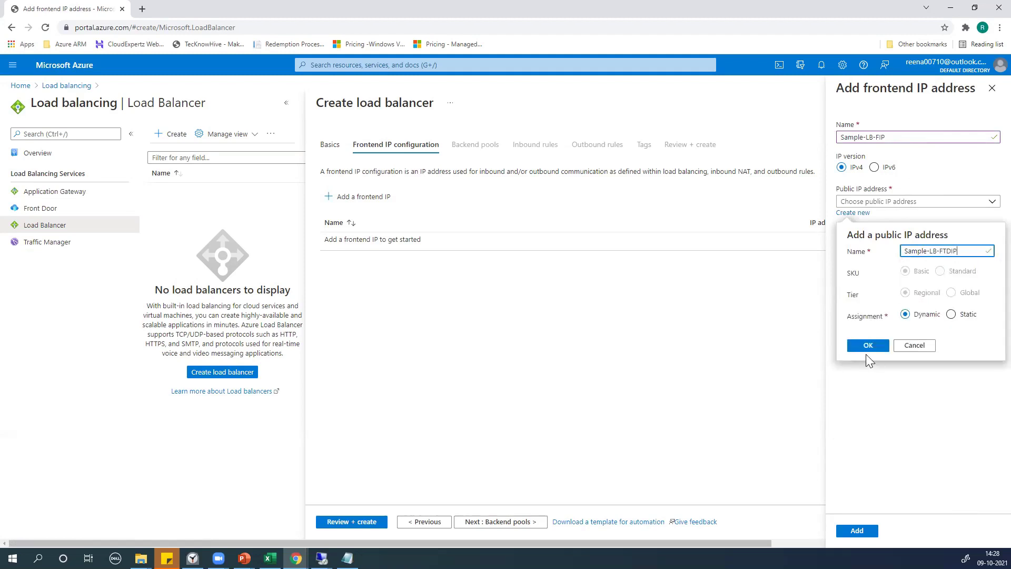
click(867, 348)
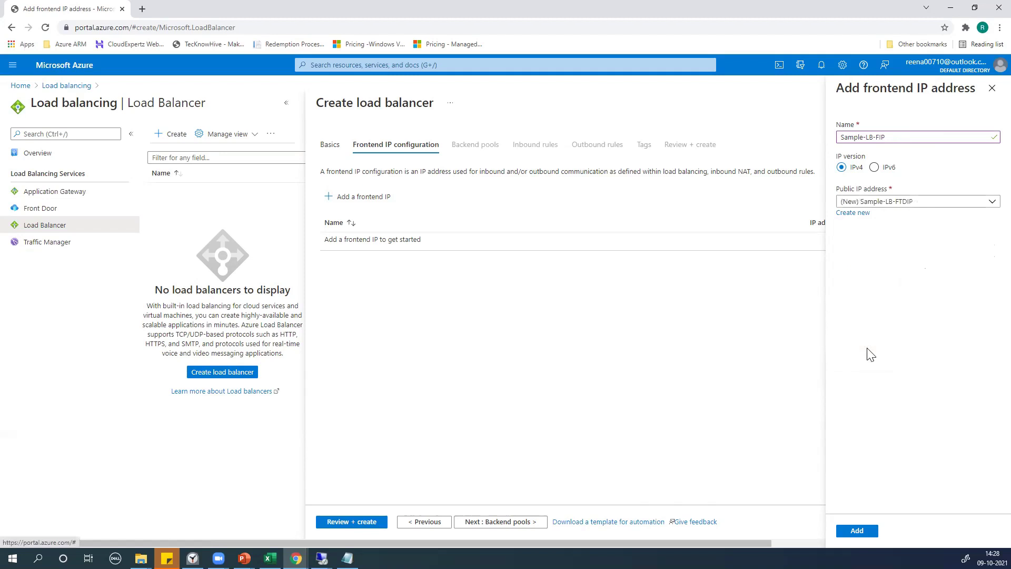
click(857, 530)
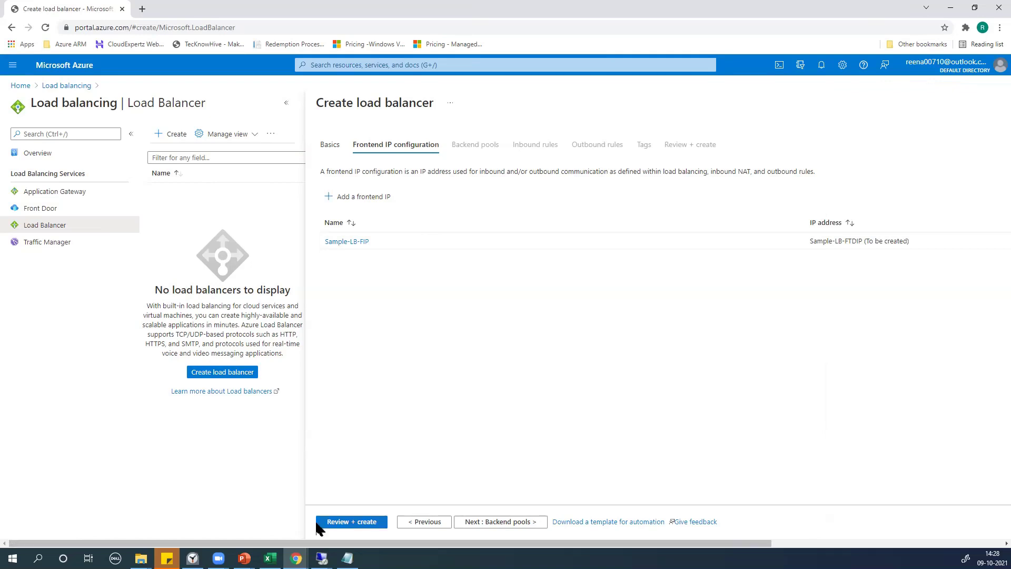
Add a backend pool named Sample-LB-BCKP on virtual network Training_vNet_PS (Training_RG)
click(510, 522)
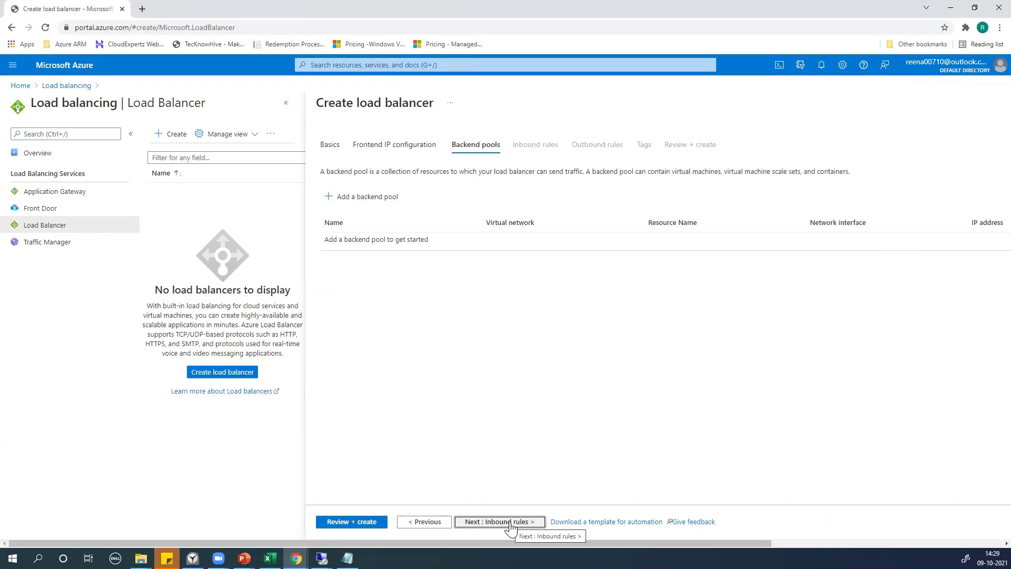
click(335, 203)
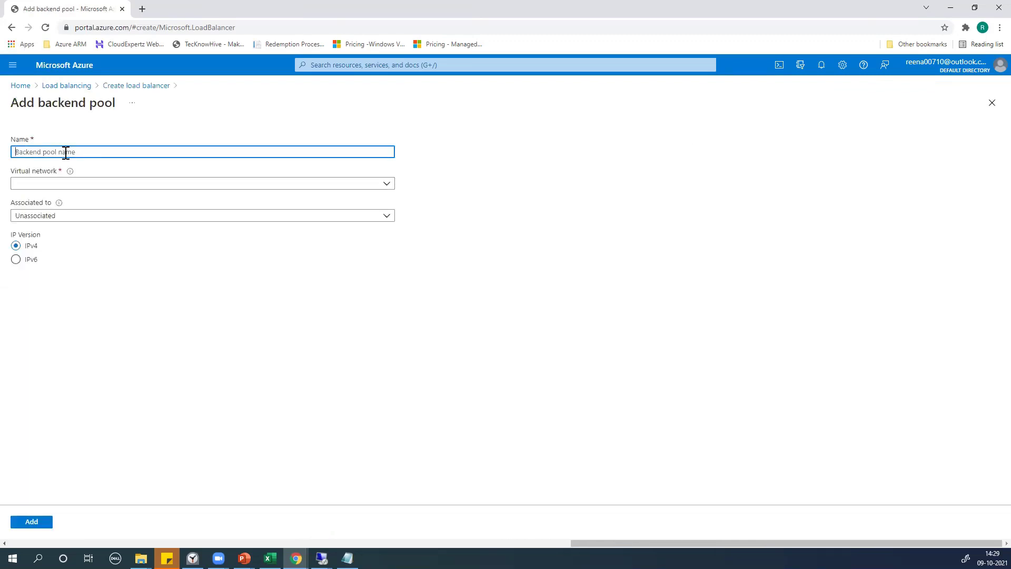
text(Sample-LB-BCKP)
click(67, 189)
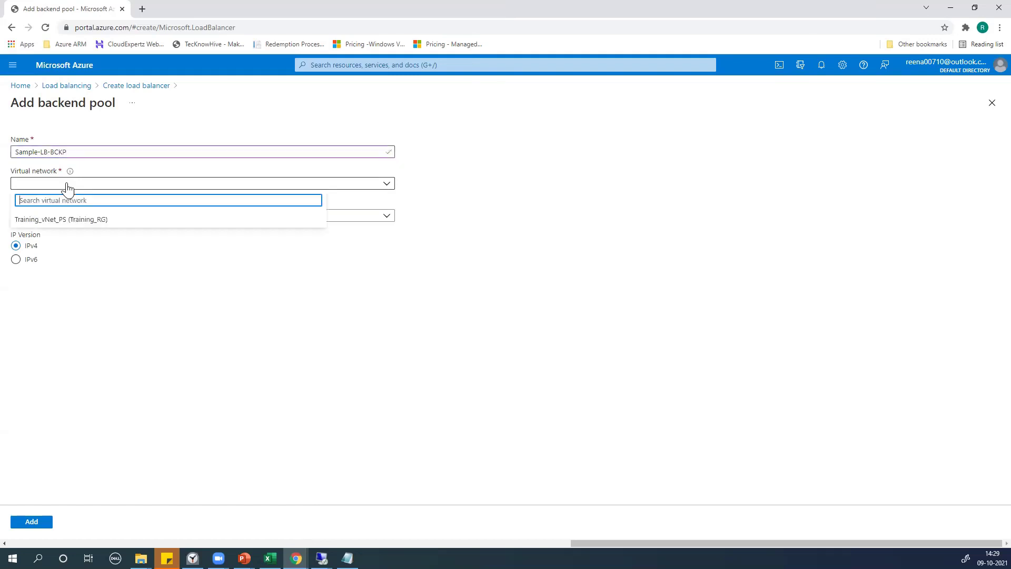
click(60, 222)
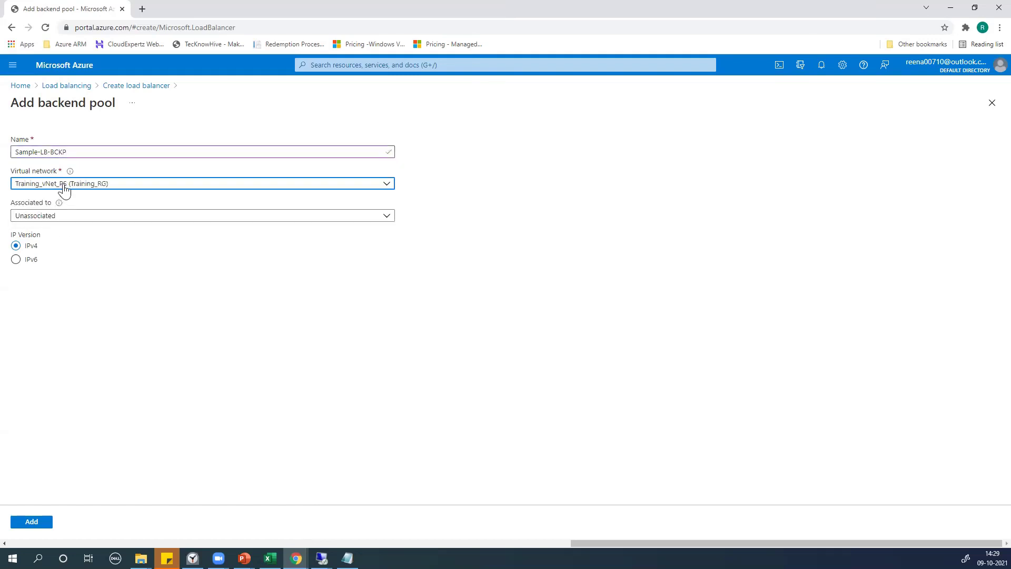
Associate the pool with virtual machines and add USE-PRD-SAMWeb1 and USE-PRD-SAMWeb2
click(40, 218)
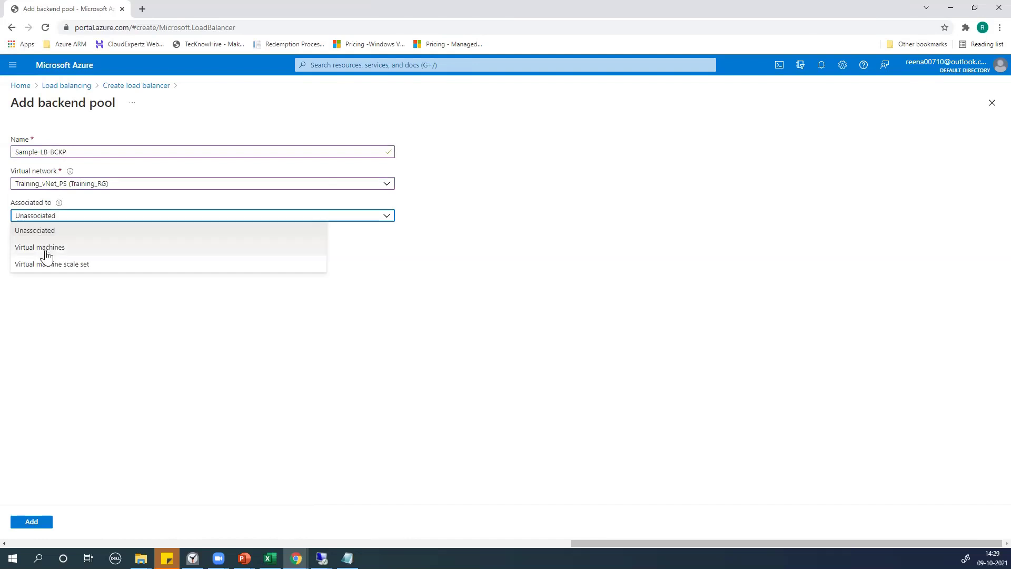
click(47, 249)
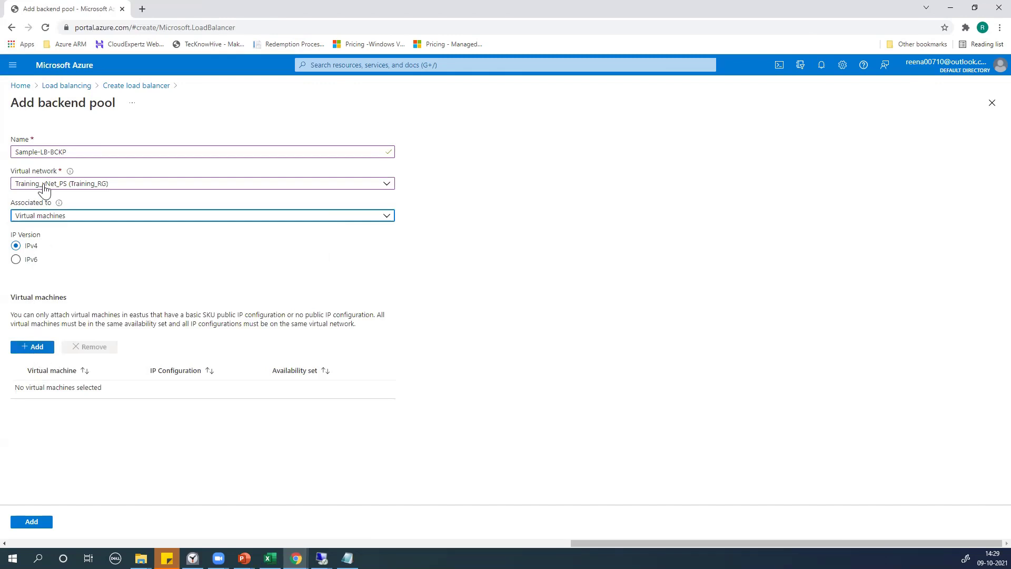
click(32, 347)
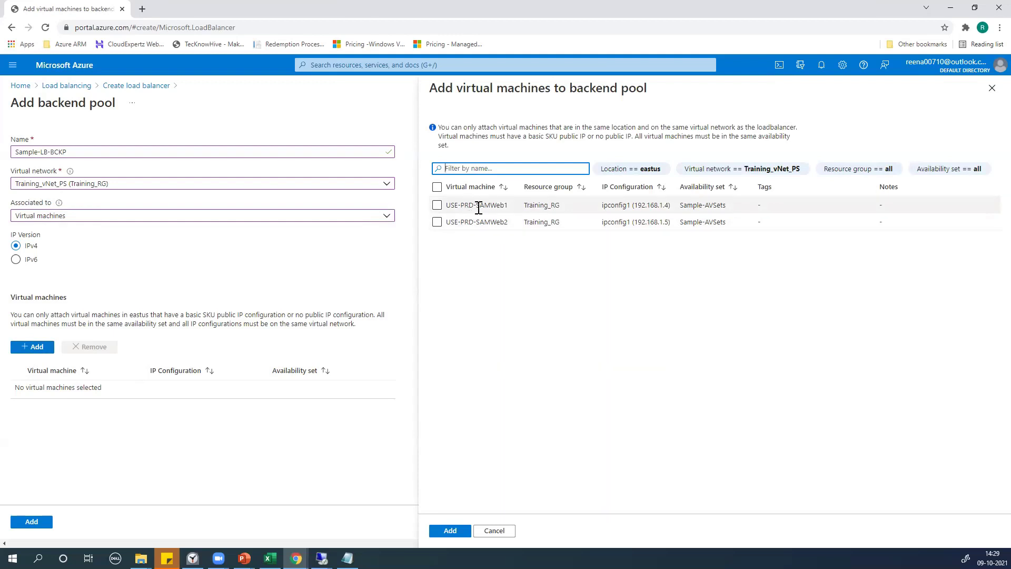
click(438, 205)
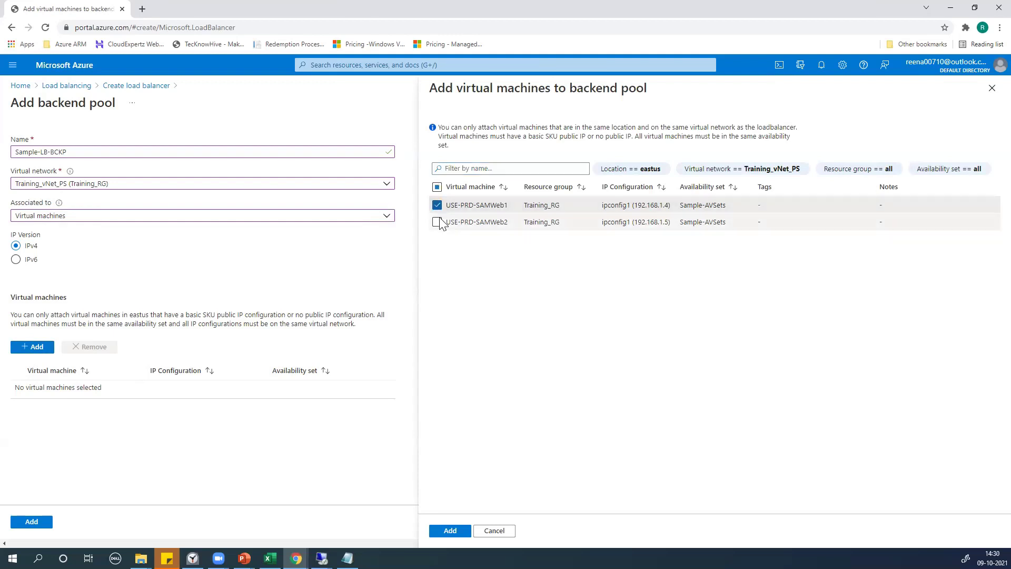
click(438, 221)
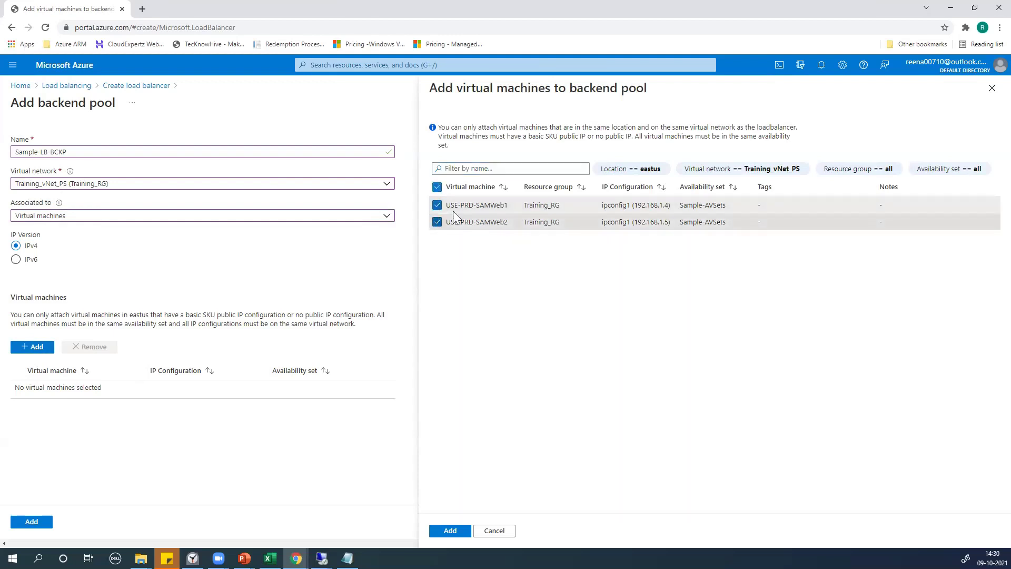
click(445, 532)
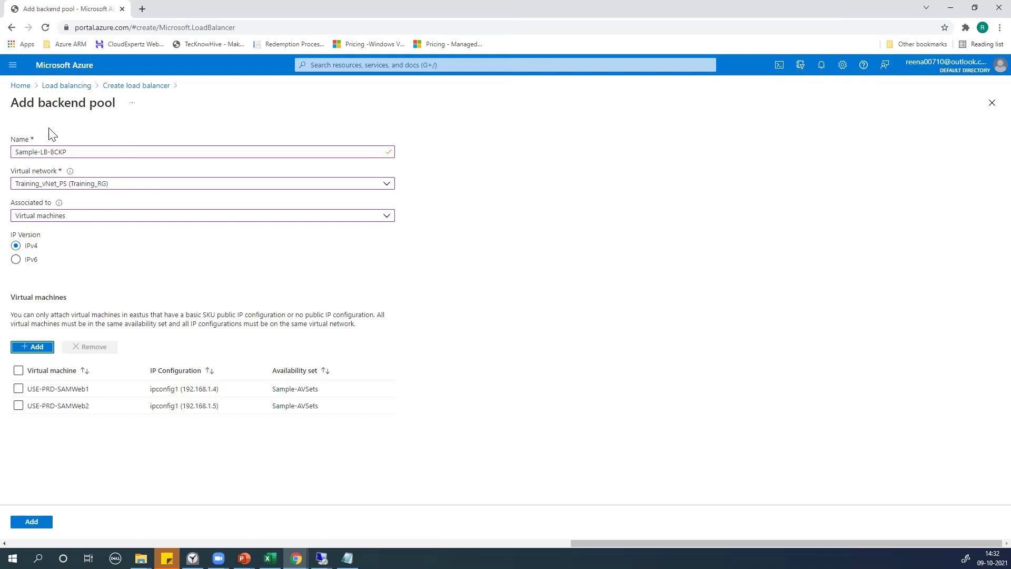
Save pool Sample-LB-BCKP with both SAMWeb VMs and review the Frontend IP configuration
click(31, 521)
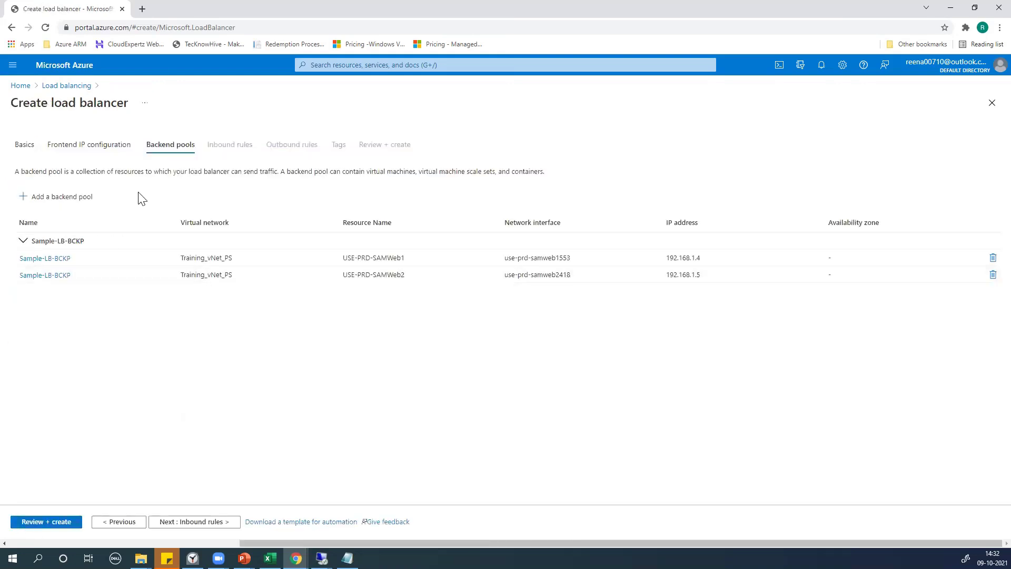
click(74, 145)
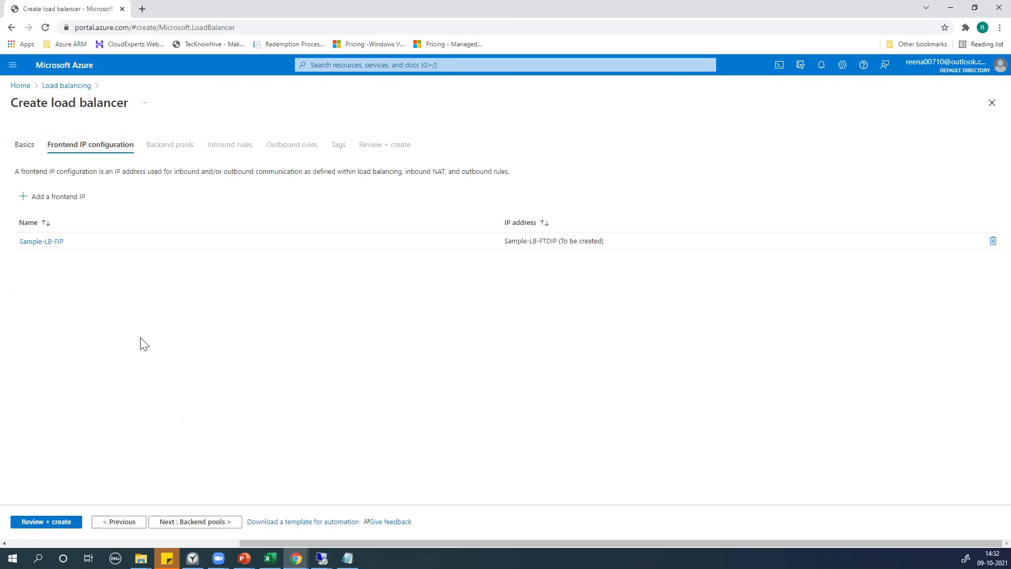
Go back through Backend pools and advance the wizard to the Inbound rules step
click(209, 523)
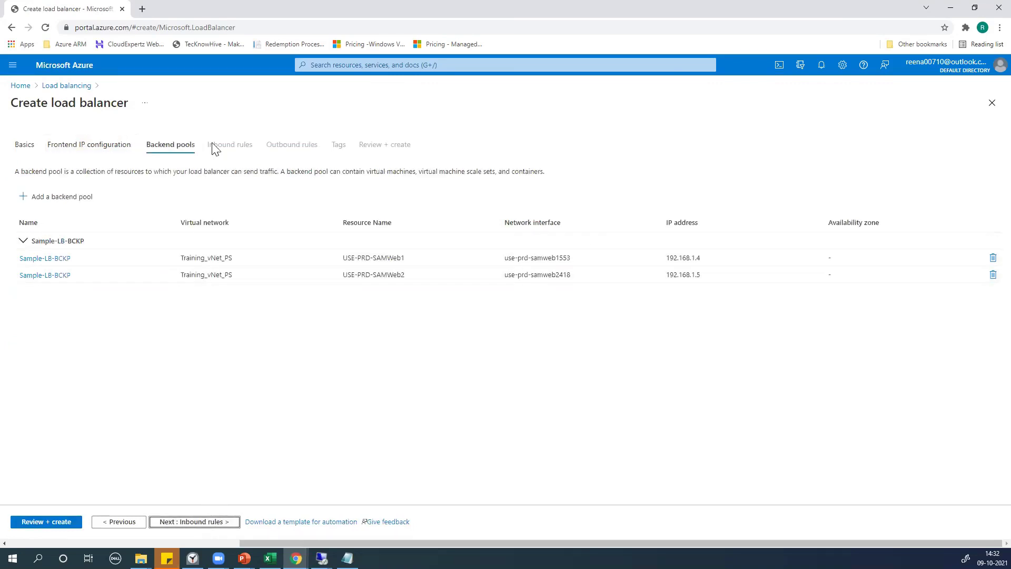
click(208, 523)
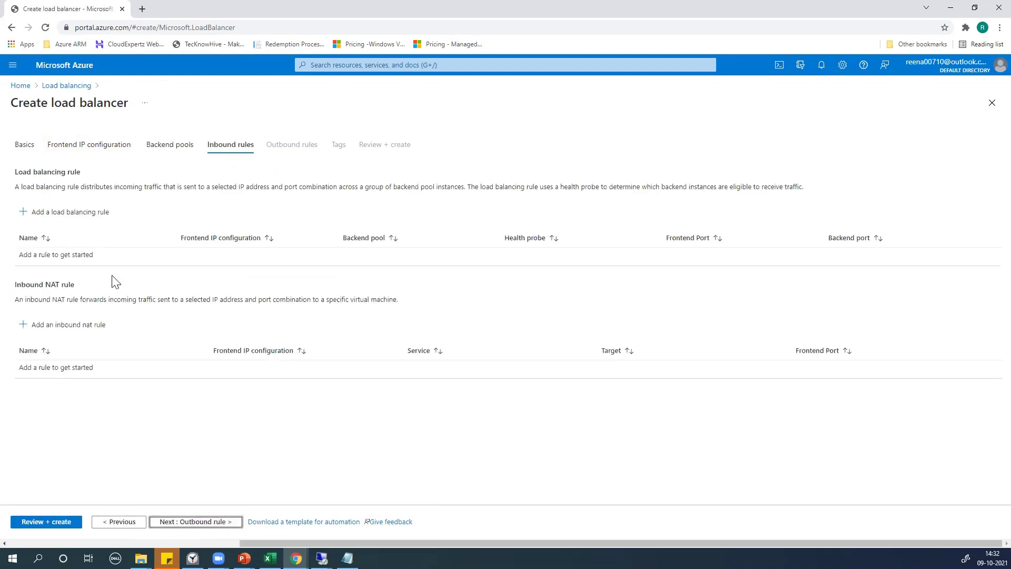
Start load balancing rule Sample-LB-LBR using frontend IP Sample-LB-FIP
click(62, 216)
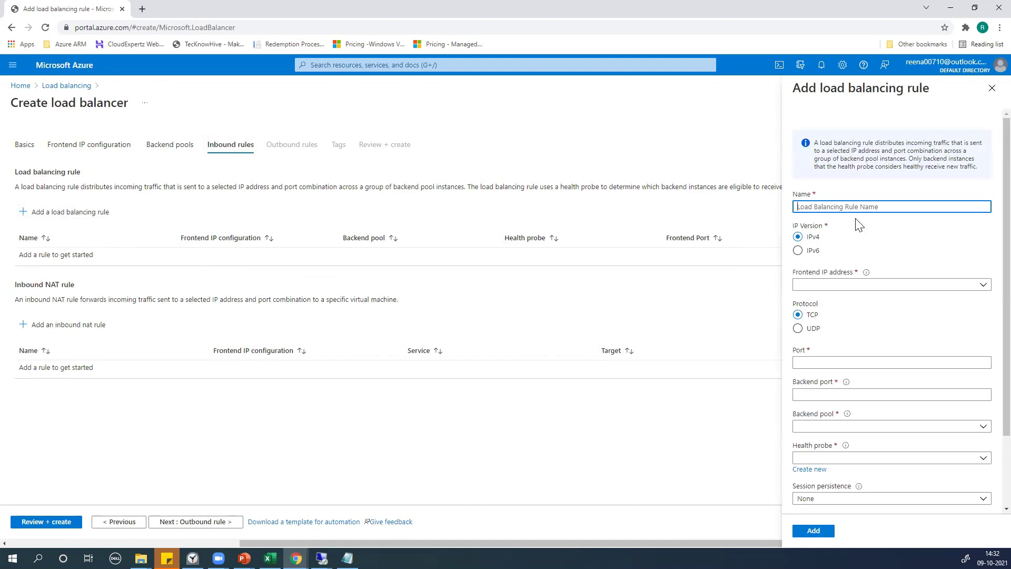
text(Sample-LB-LBR)
scroll(876, 232, down, 1)
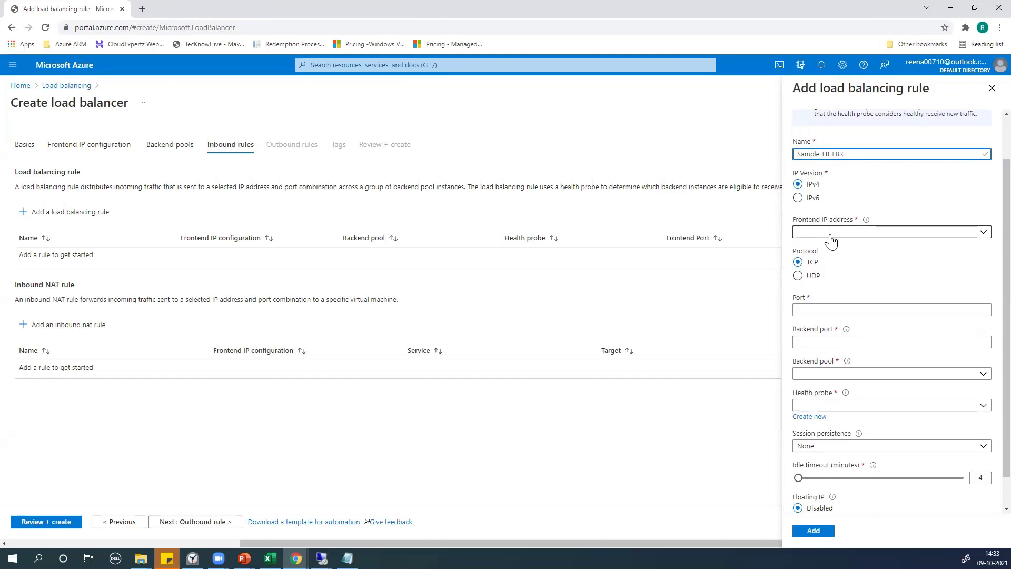
click(831, 235)
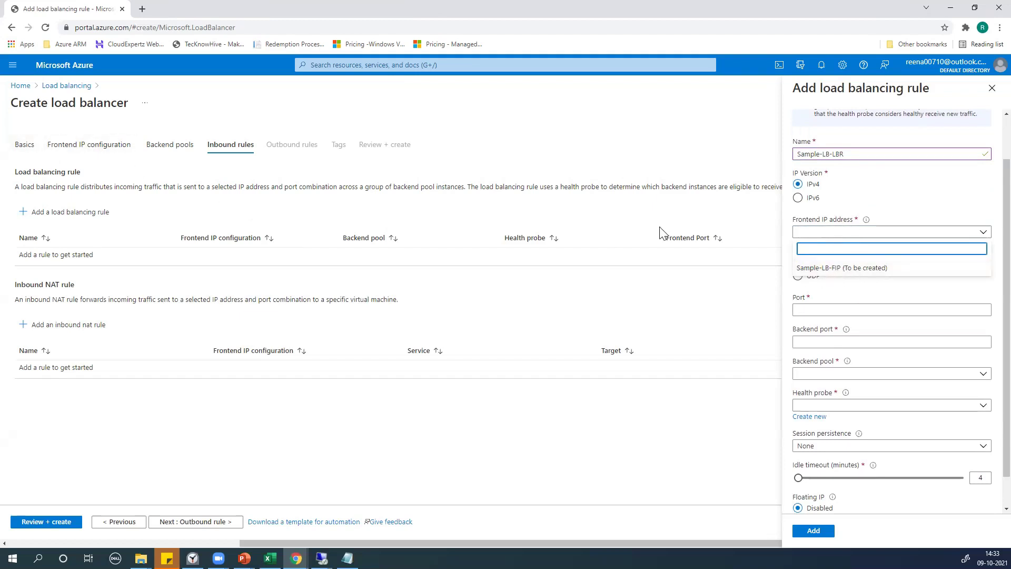
click(844, 267)
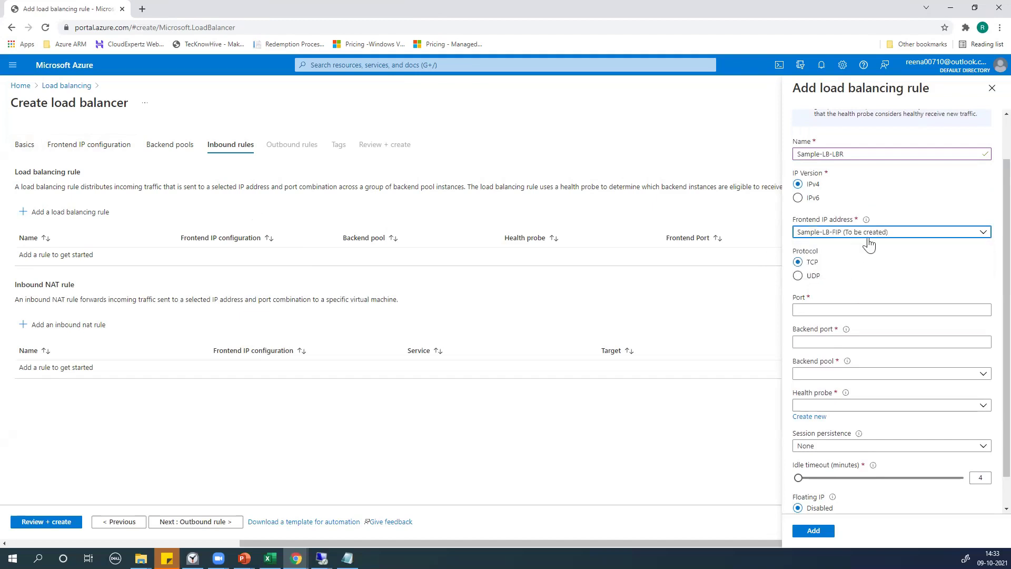
Set the frontend port and backend port to 80, target pool Sample-LB-BCKP, and check the health probe options
scroll(842, 272, down, 1)
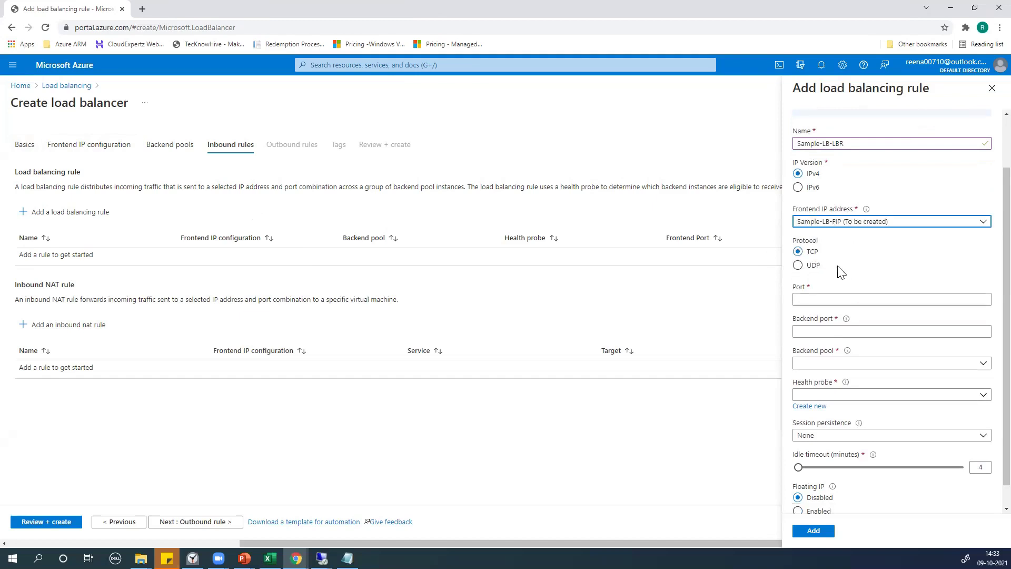
click(815, 273)
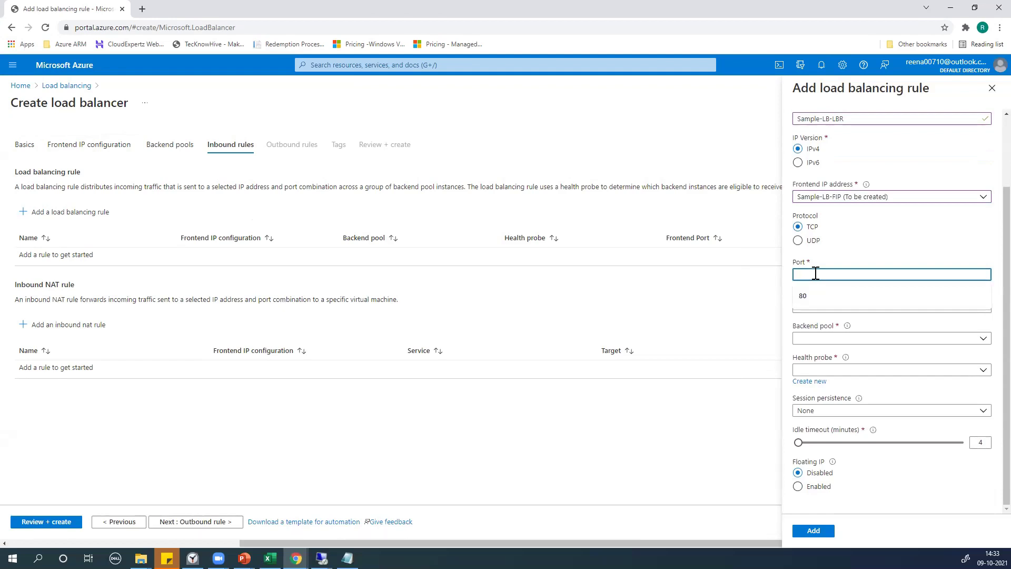
click(810, 297)
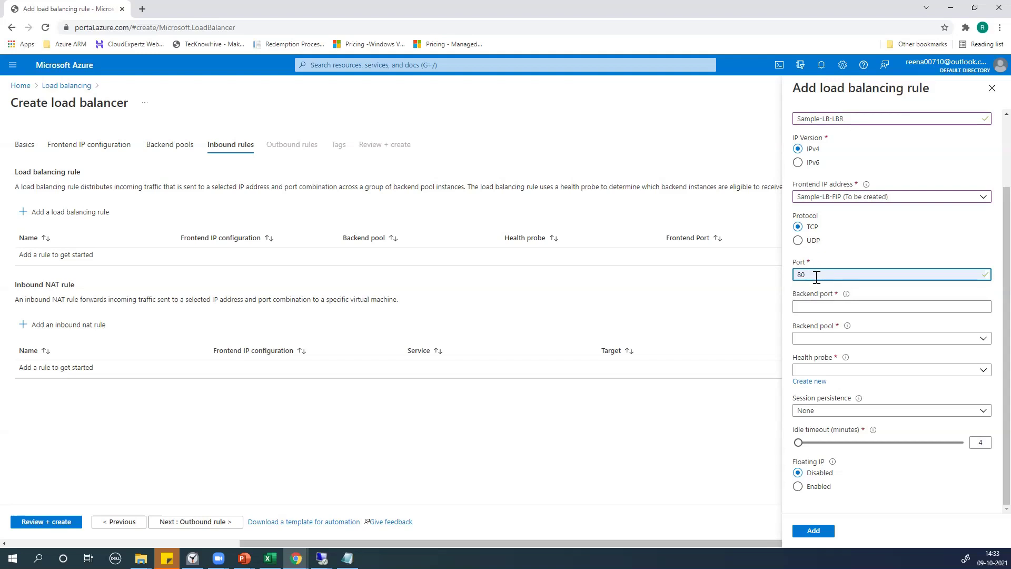
click(812, 309)
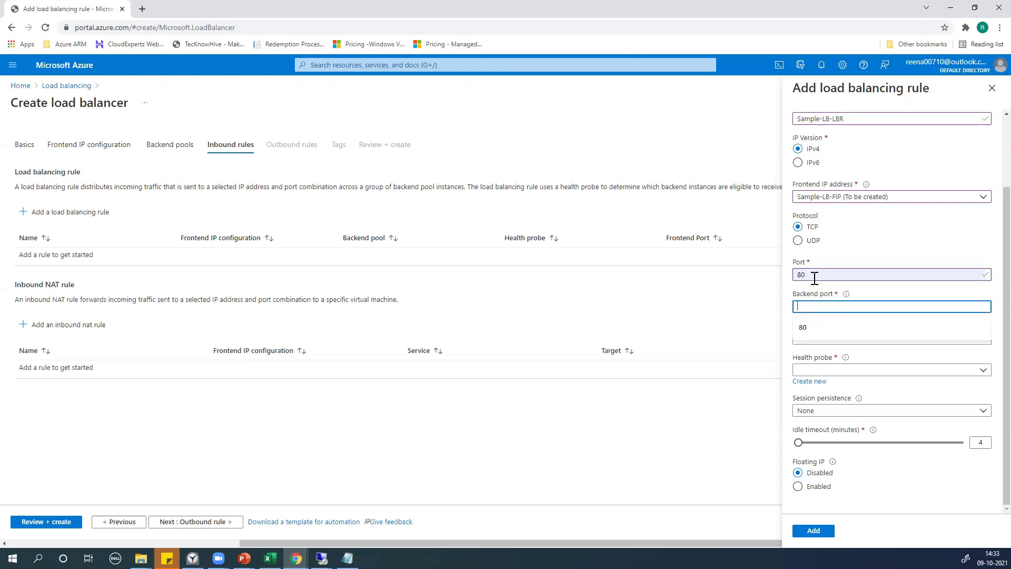
text(80)
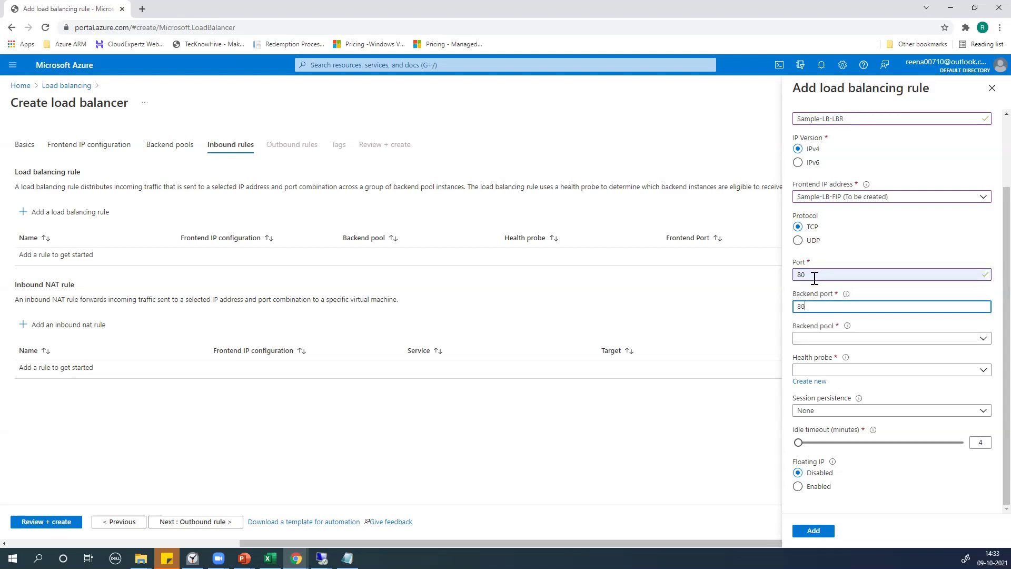
click(731, 407)
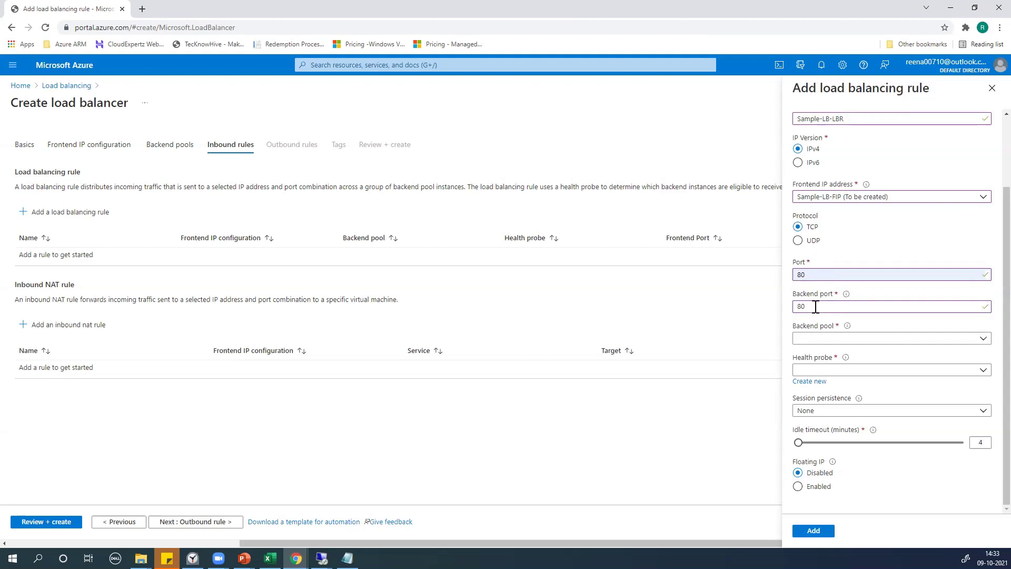
click(834, 341)
click(825, 377)
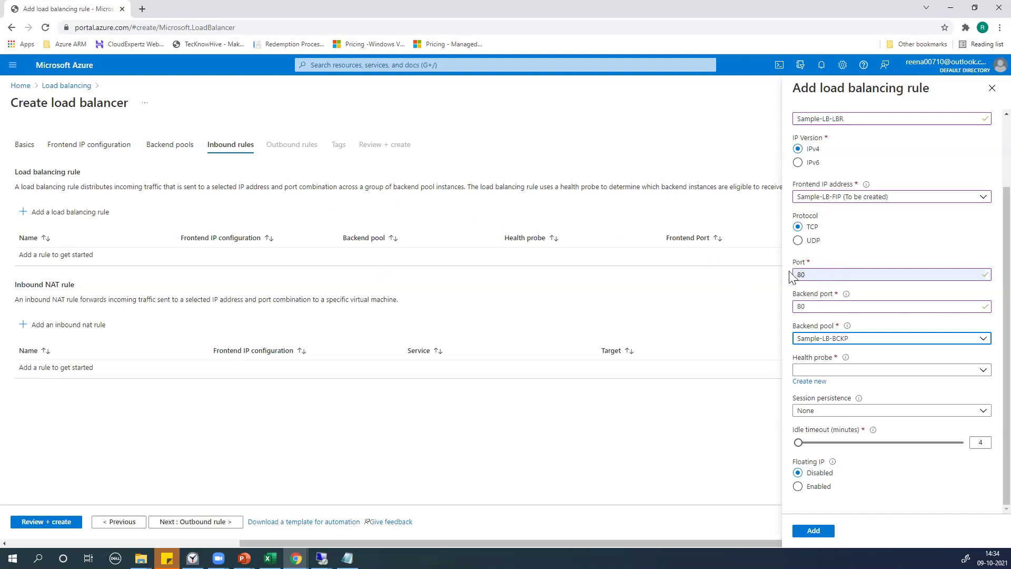
click(837, 371)
click(755, 412)
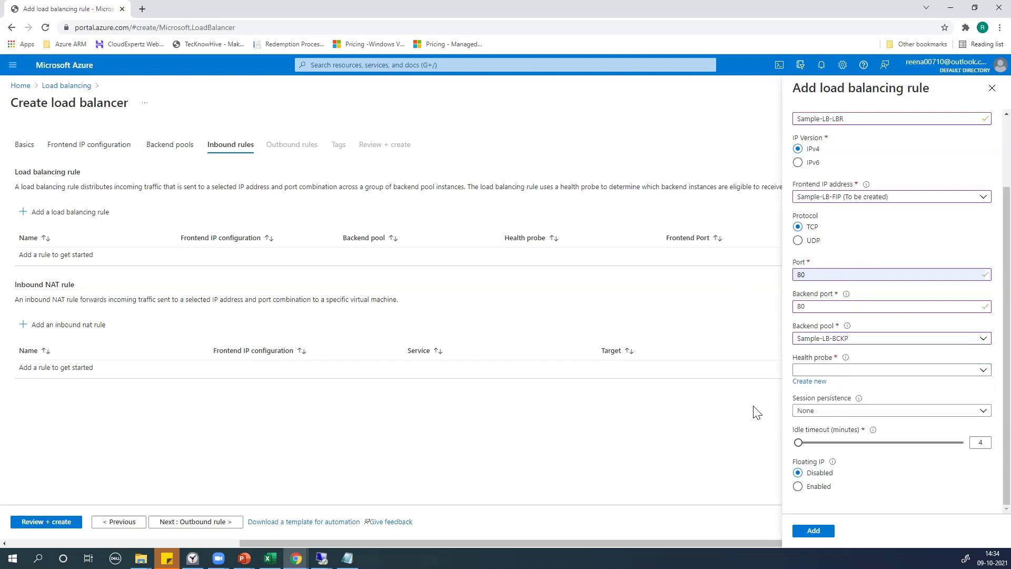
Define health probe Sample-LB-HLP: TCP, port 80, 5-second interval, unhealthy threshold 2
click(812, 384)
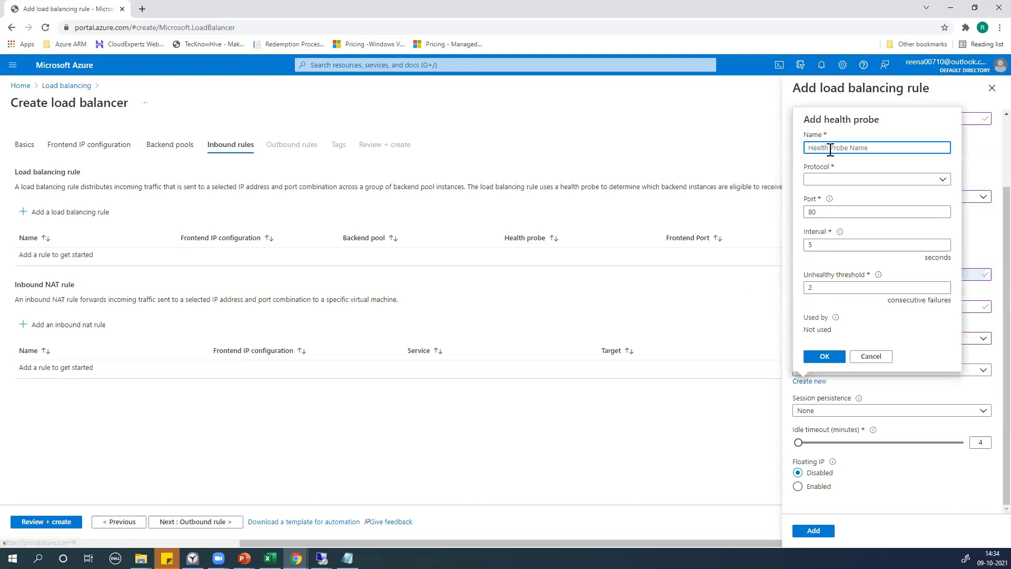
text(Sample-LB-HLP)
click(835, 180)
click(830, 191)
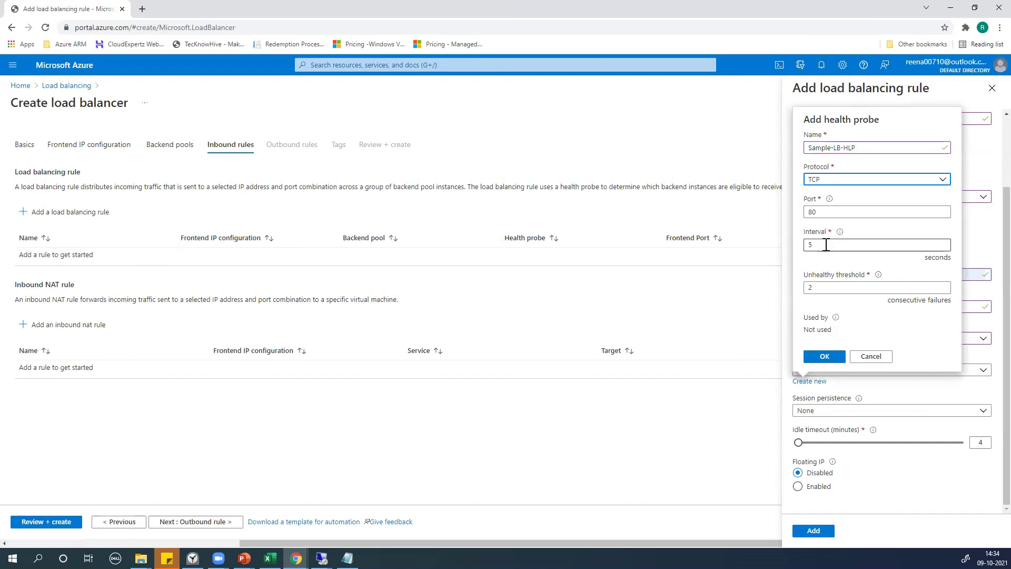
mouse_move(839, 235)
click(823, 290)
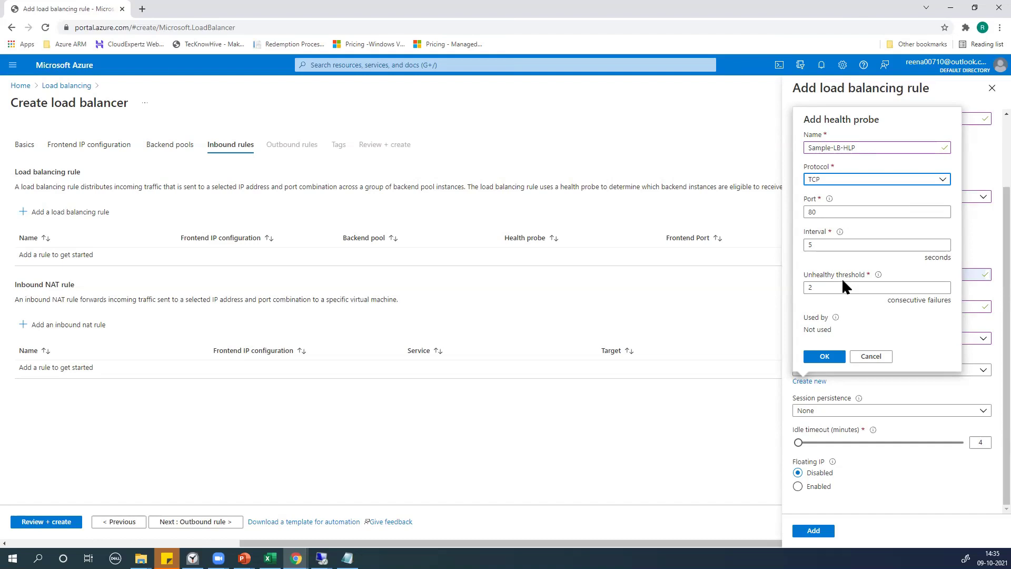
Save the Sample-LB-HLP probe to the rule and keep session persistence at None
click(826, 356)
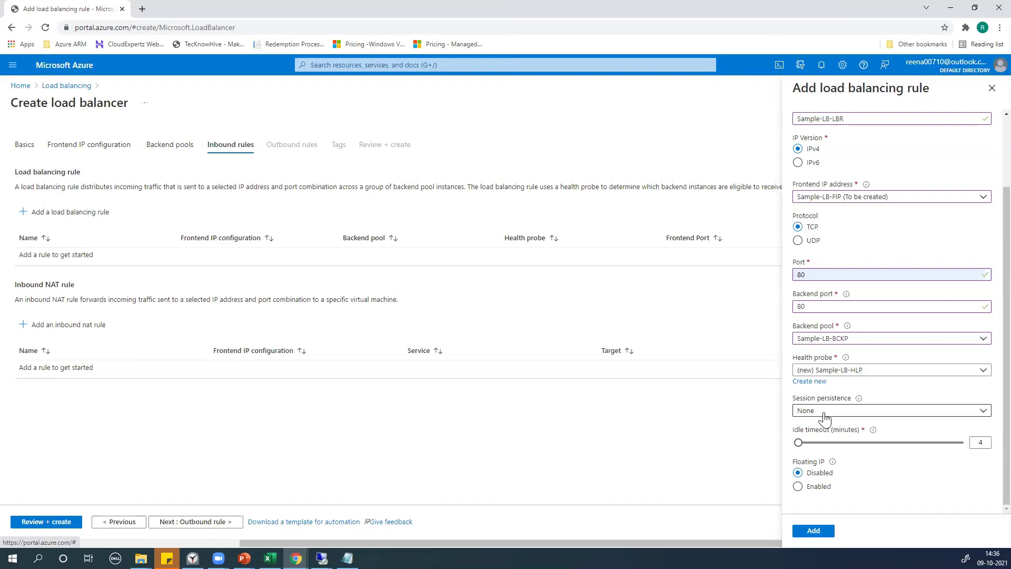
click(826, 412)
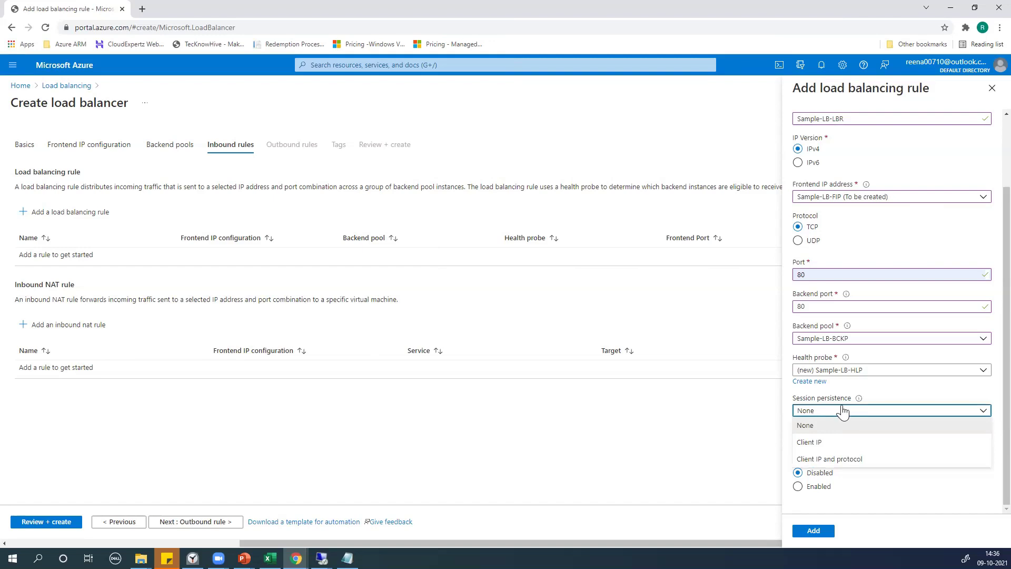
mouse_move(858, 400)
click(735, 458)
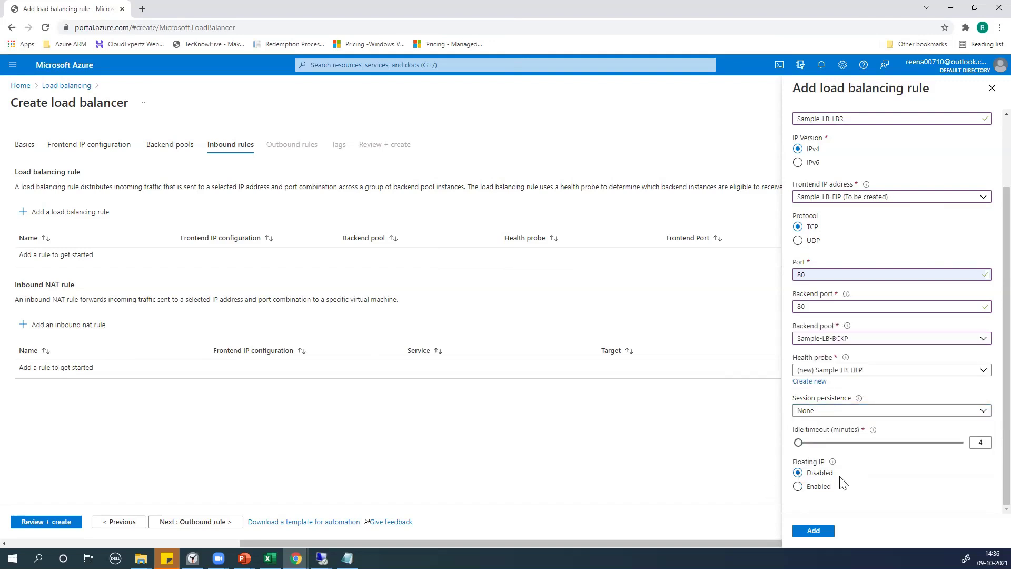
mouse_move(832, 466)
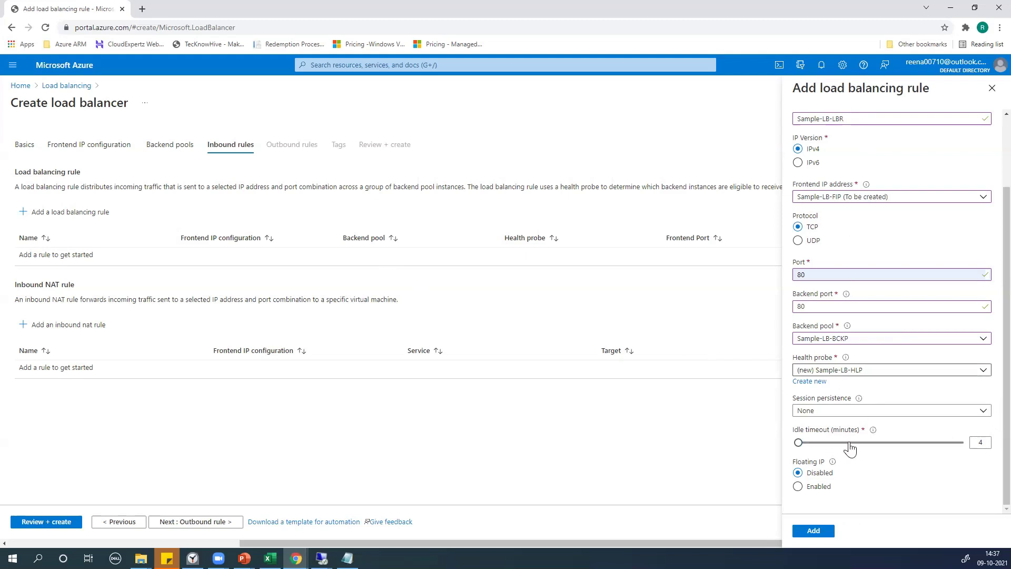
Add rule Sample-LB-LBR and pass the empty Outbound rules step to reach Tags
click(823, 530)
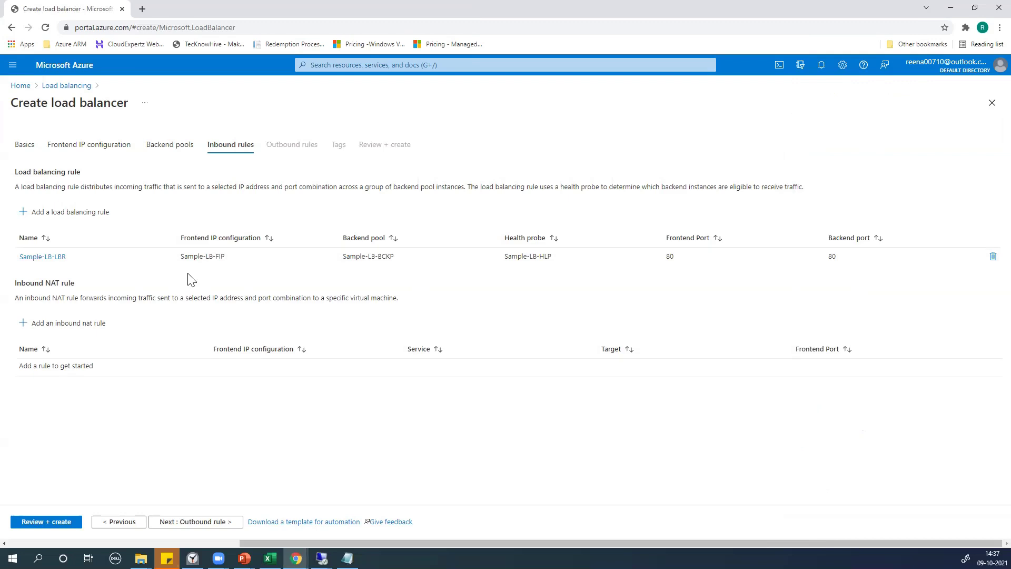
click(210, 524)
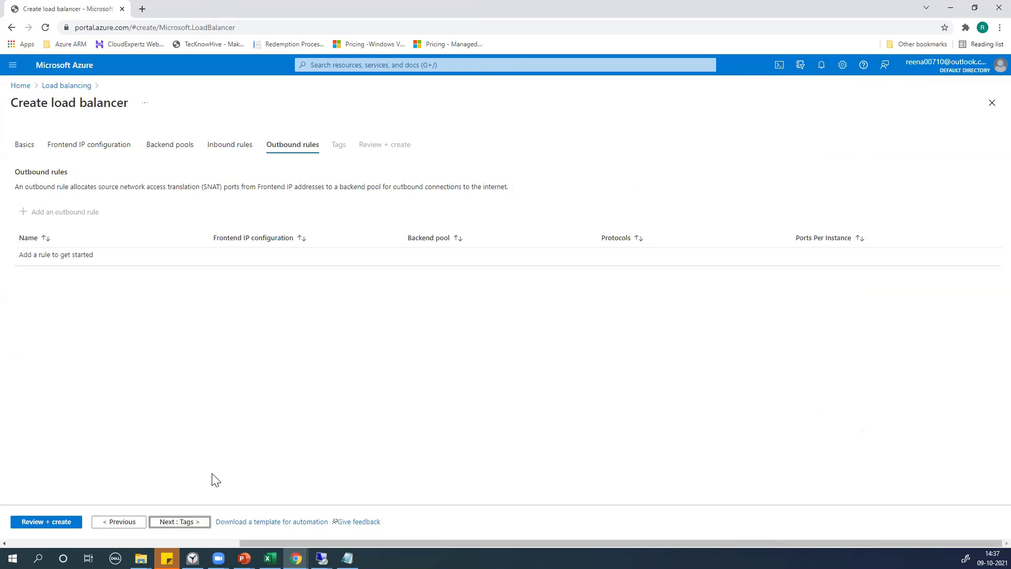
click(185, 525)
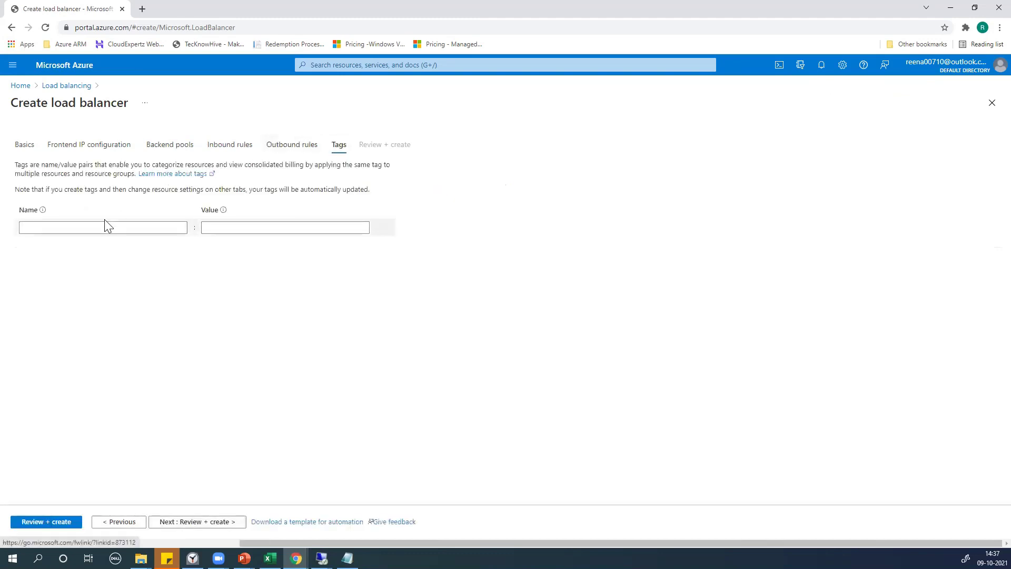
Review the Sample-LB settings and create the load balancer after validation passes
click(205, 527)
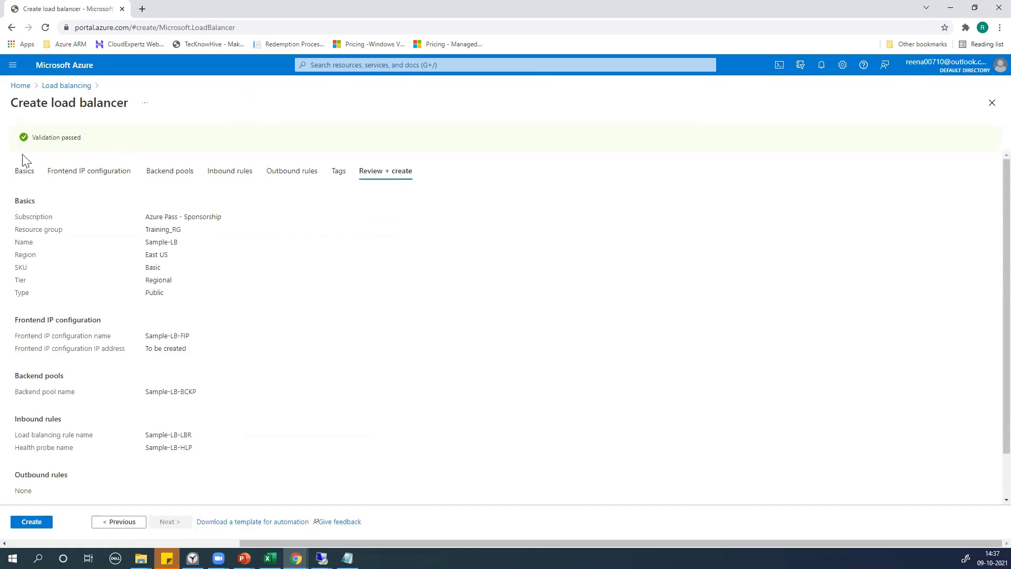
click(32, 522)
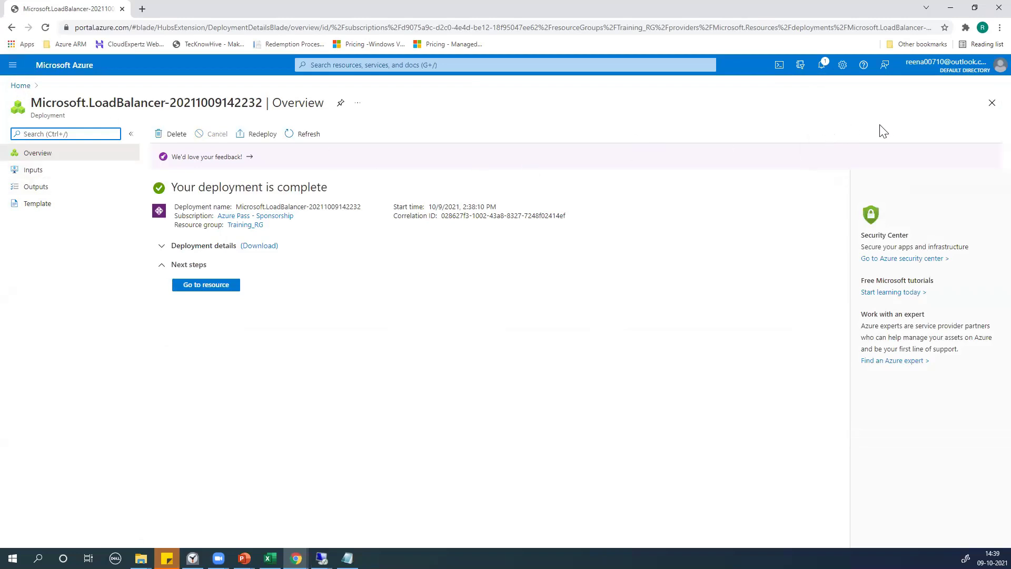
Open the newly deployed Sample-LB load balancer's overview page
click(821, 65)
Open Sample-LB, review its frontend, backend pools, probes and rules, then select frontend IP 40.88.140.62
click(783, 187)
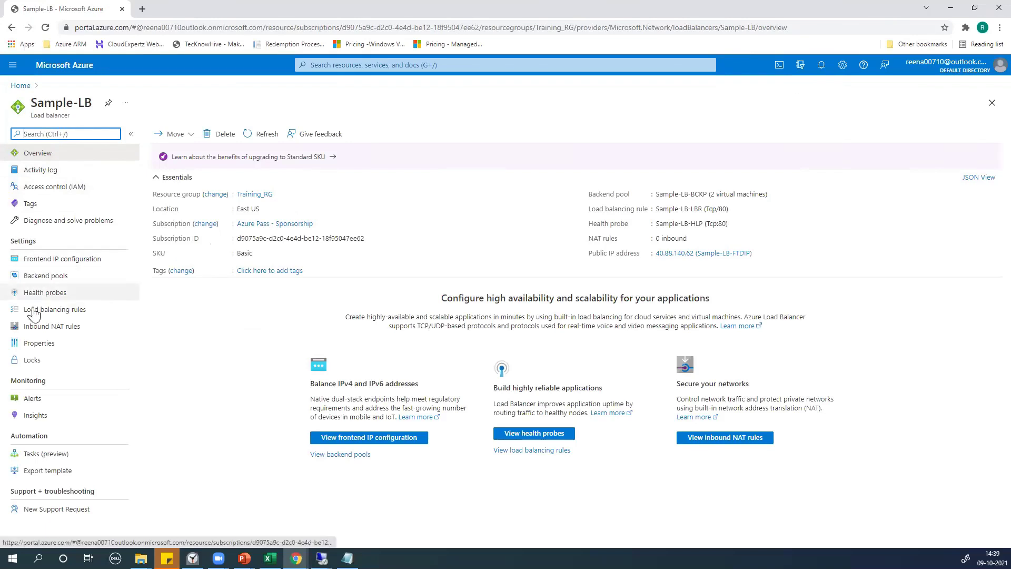
click(31, 261)
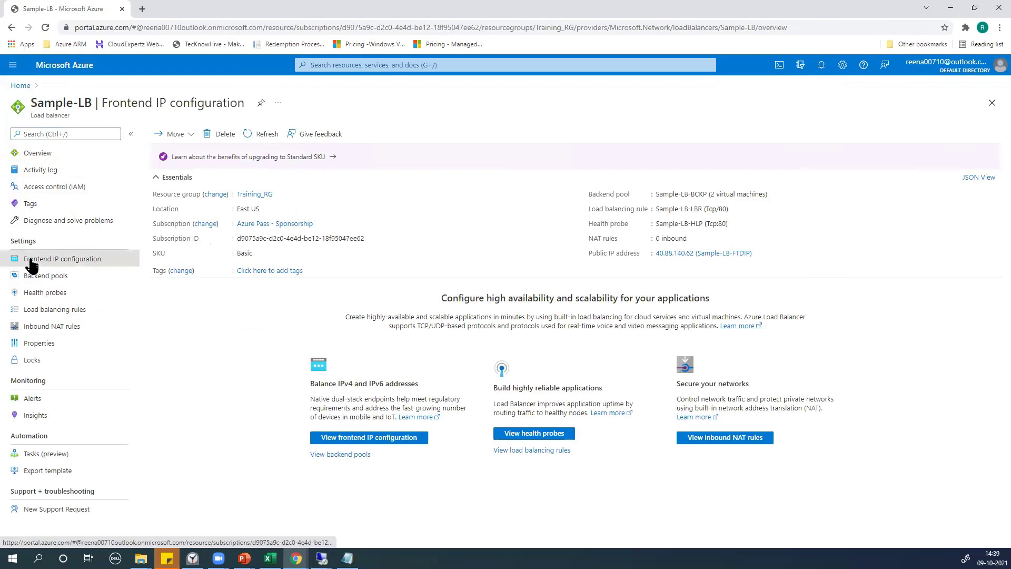
click(56, 279)
click(54, 293)
click(53, 311)
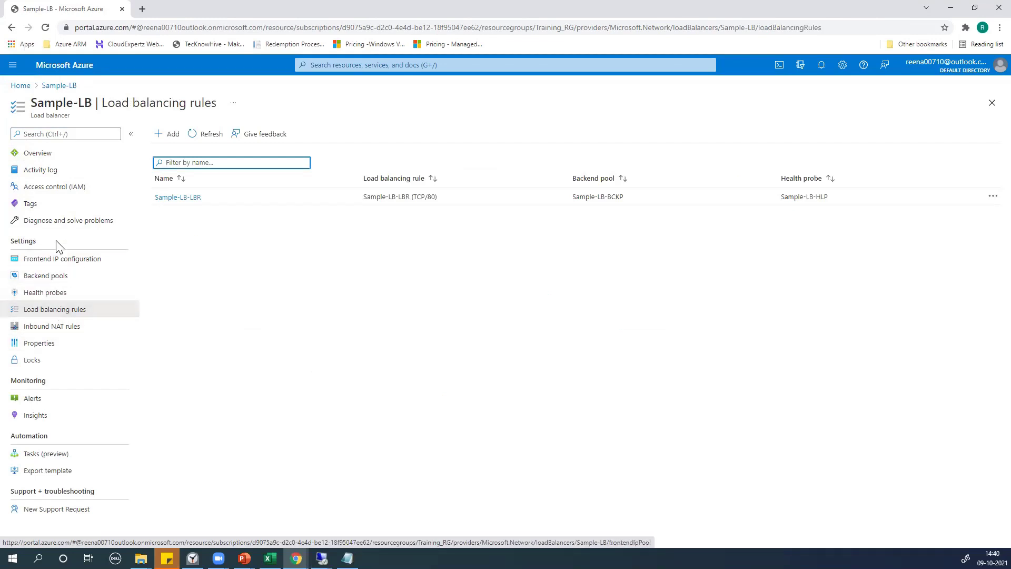
click(56, 263)
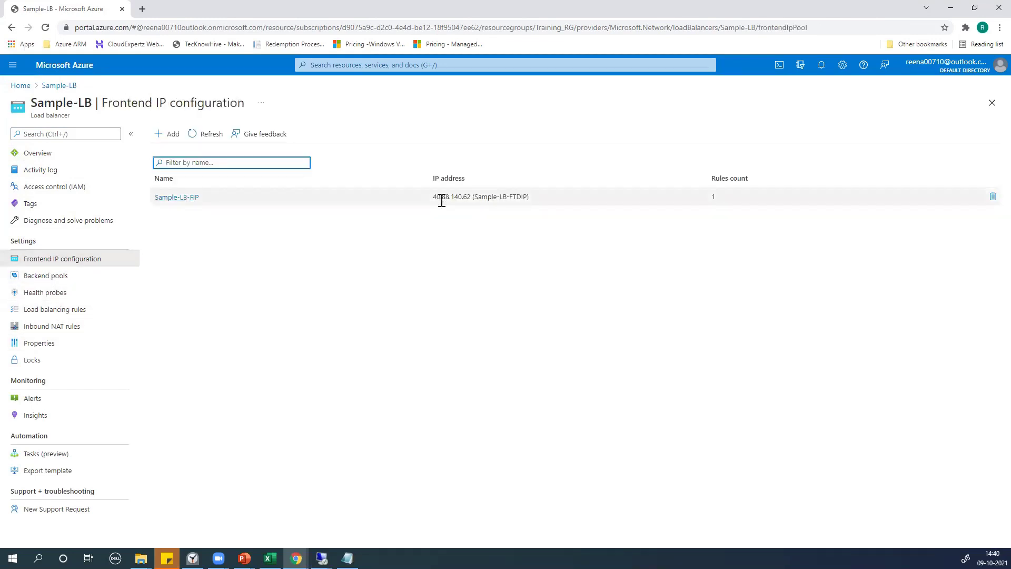
drag(433, 197, 472, 198)
key(ctrl+c)
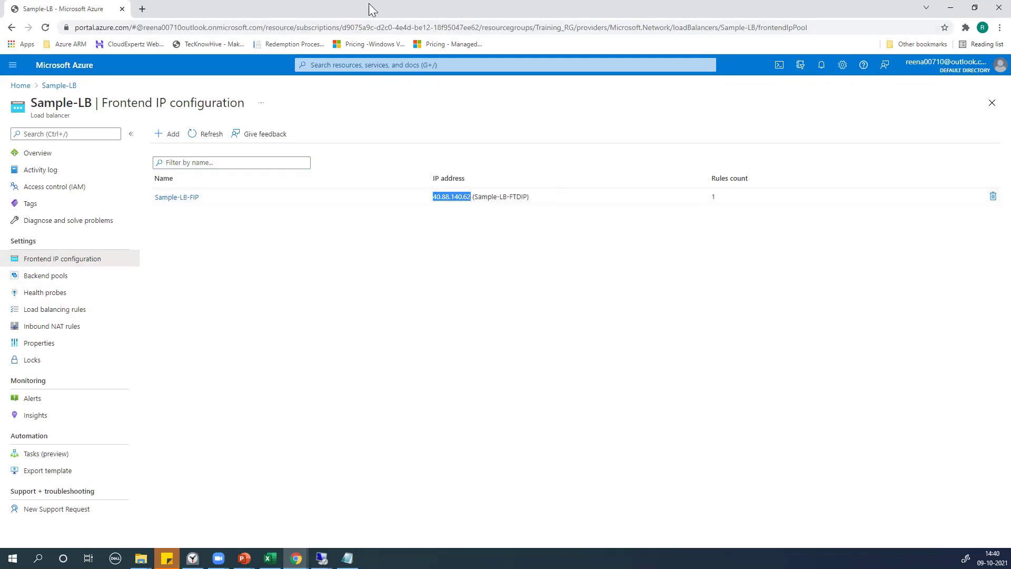
Load the copied frontend IP 40.88.140.62 in a new Chrome tab
click(142, 10)
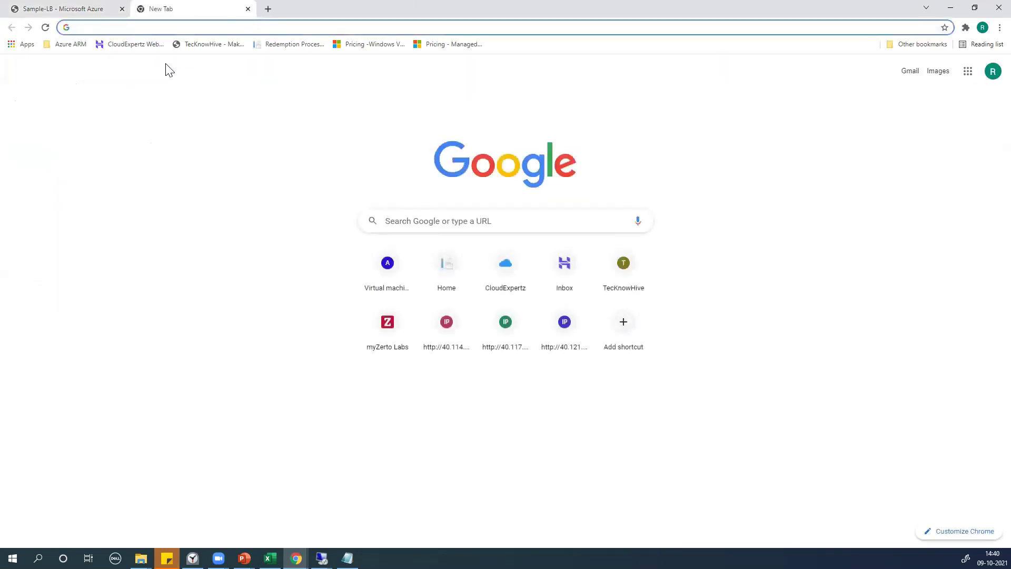
key(ctrl+v)
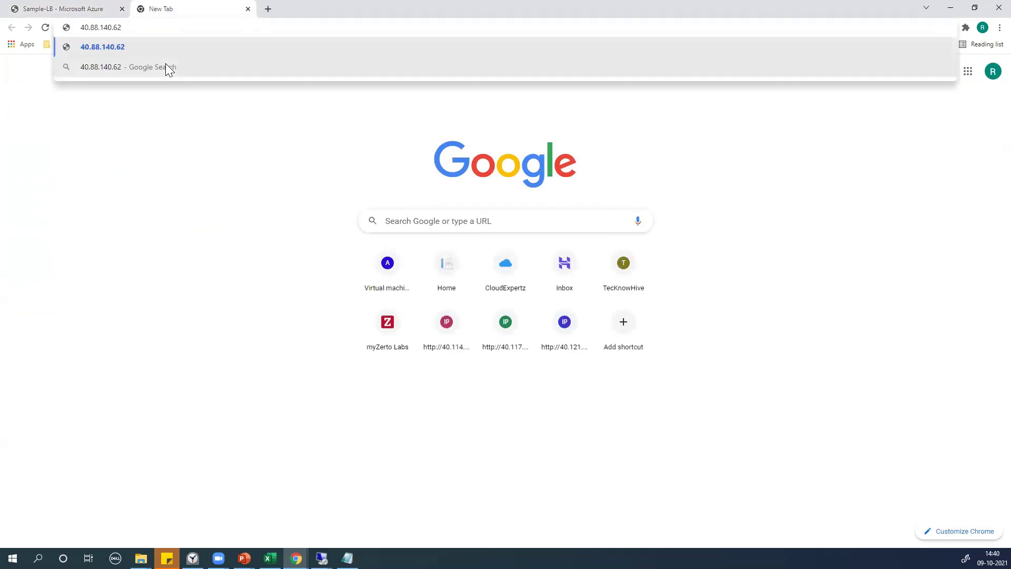
key(Return)
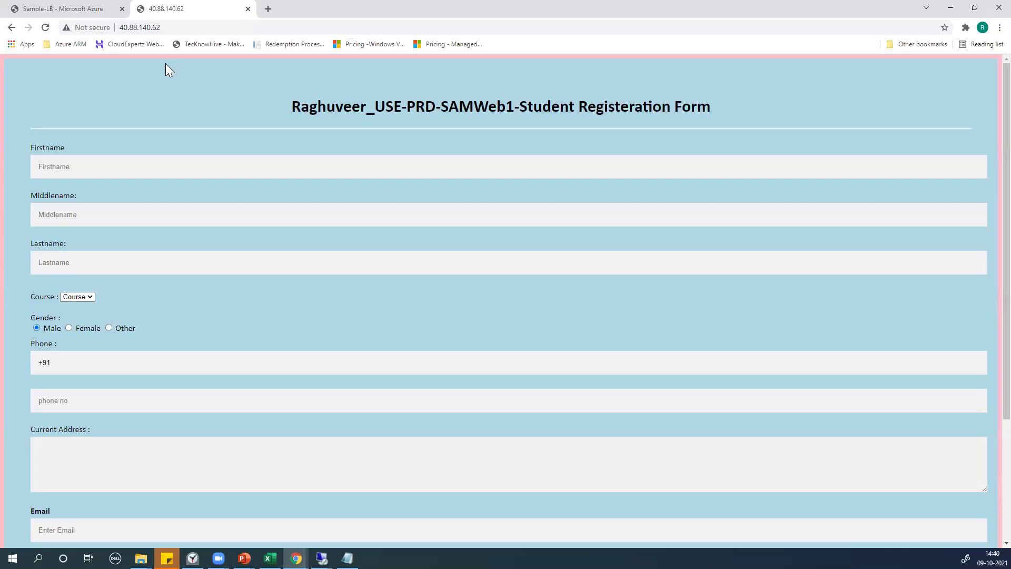
Highlight Web1 in the page title to show the responding server, then close the tab
drag(475, 108, 519, 108)
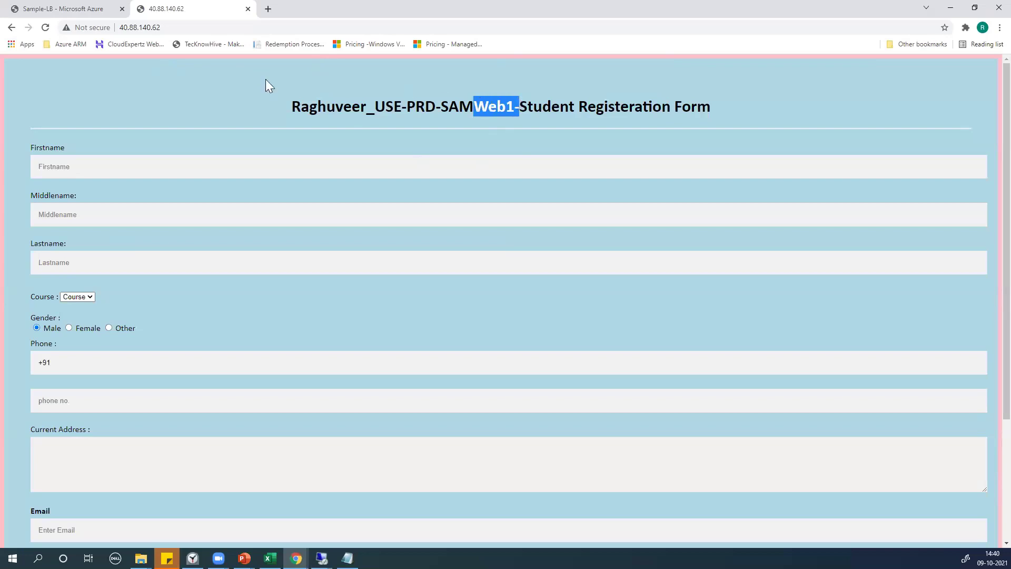
click(205, 25)
key(ctrl+c)
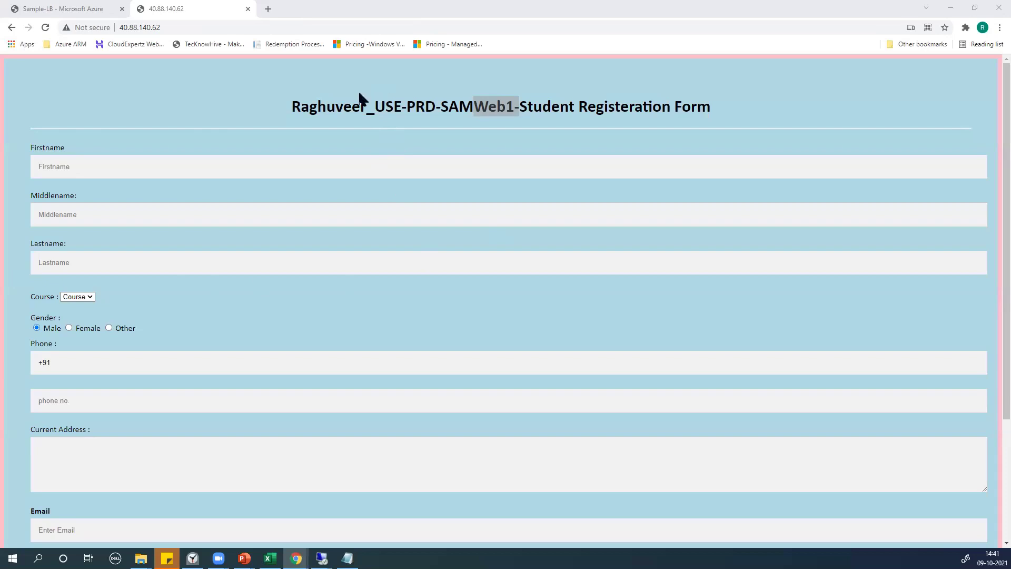
drag(289, 109, 516, 111)
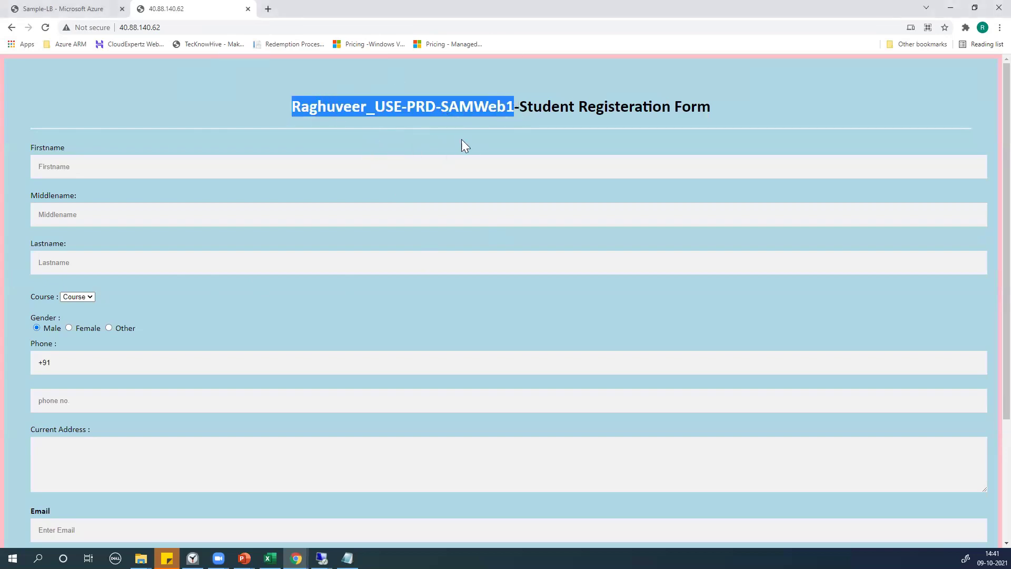
click(248, 9)
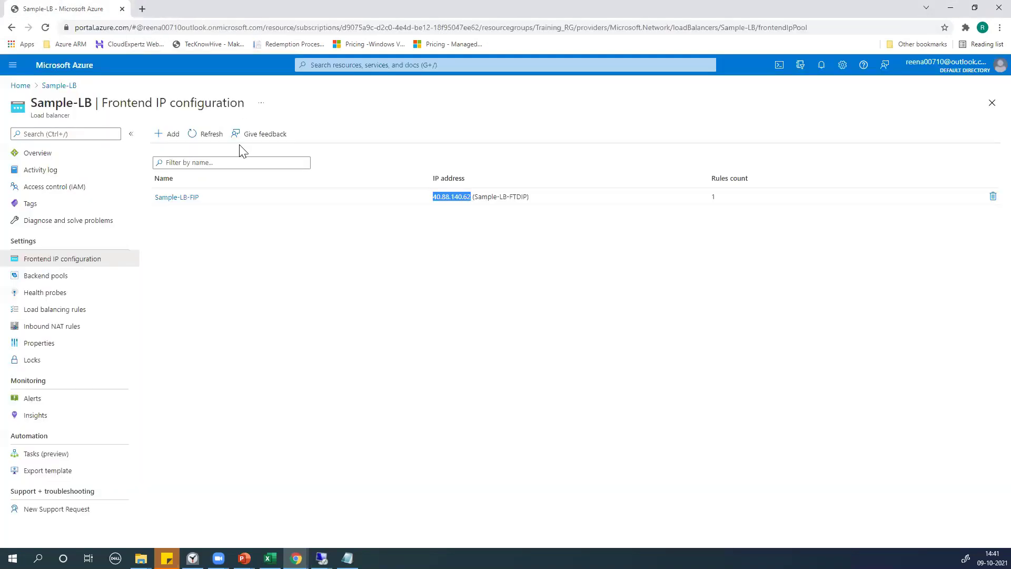
From the Virtual machines list, stop USE-PRO-SAMWeb1 and confirm with Yes
click(37, 153)
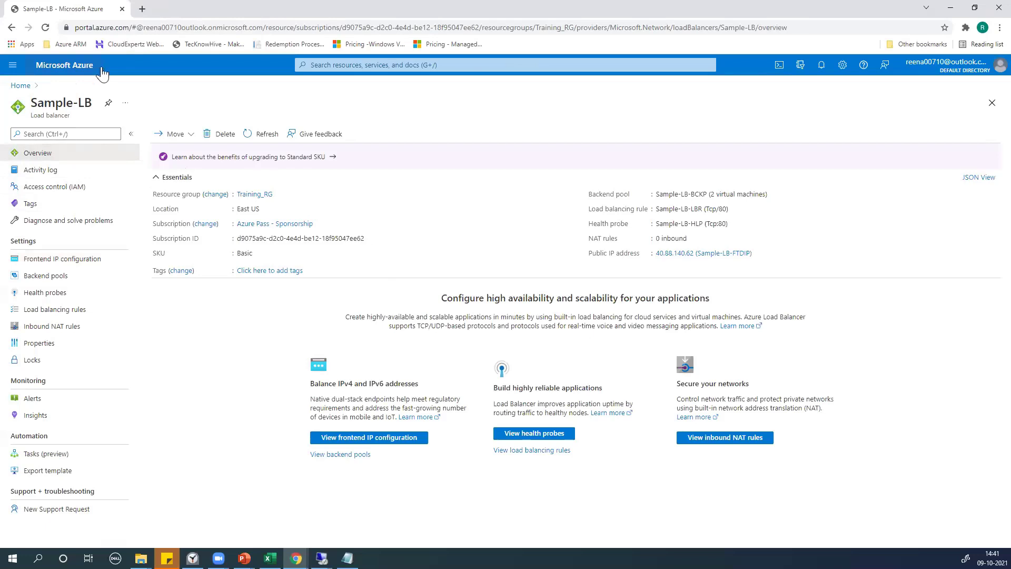
click(363, 65)
click(432, 218)
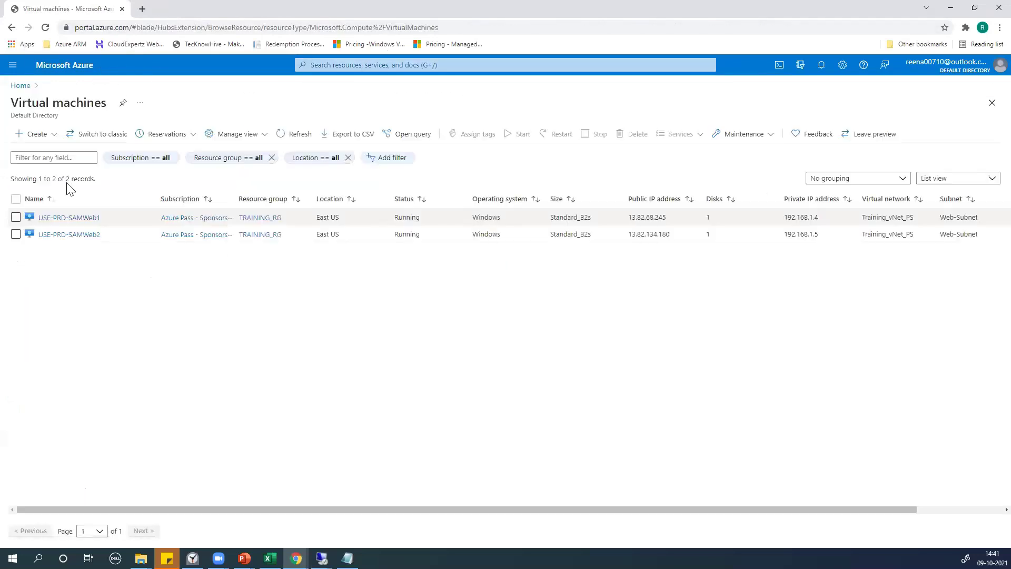
click(16, 217)
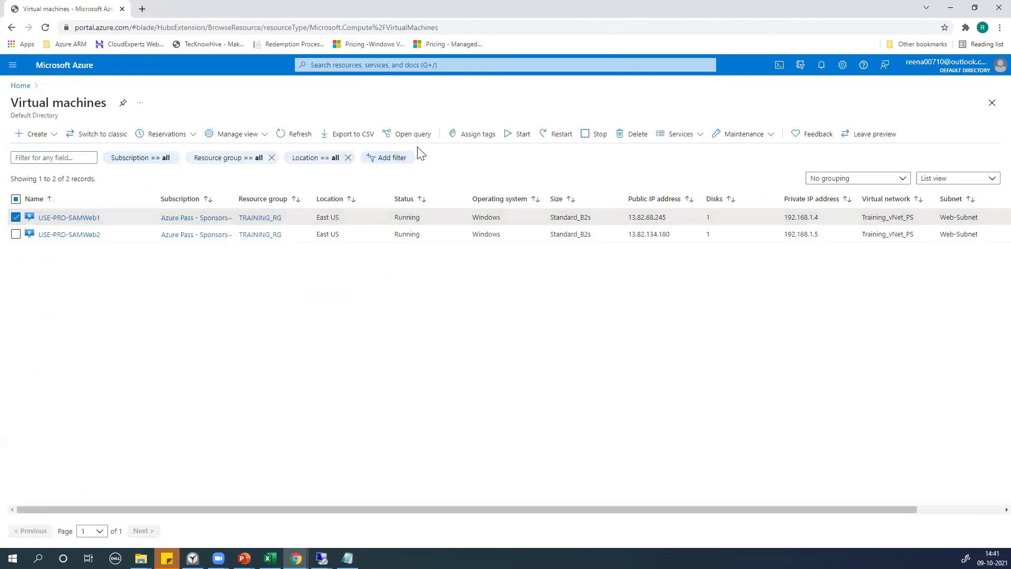
click(597, 138)
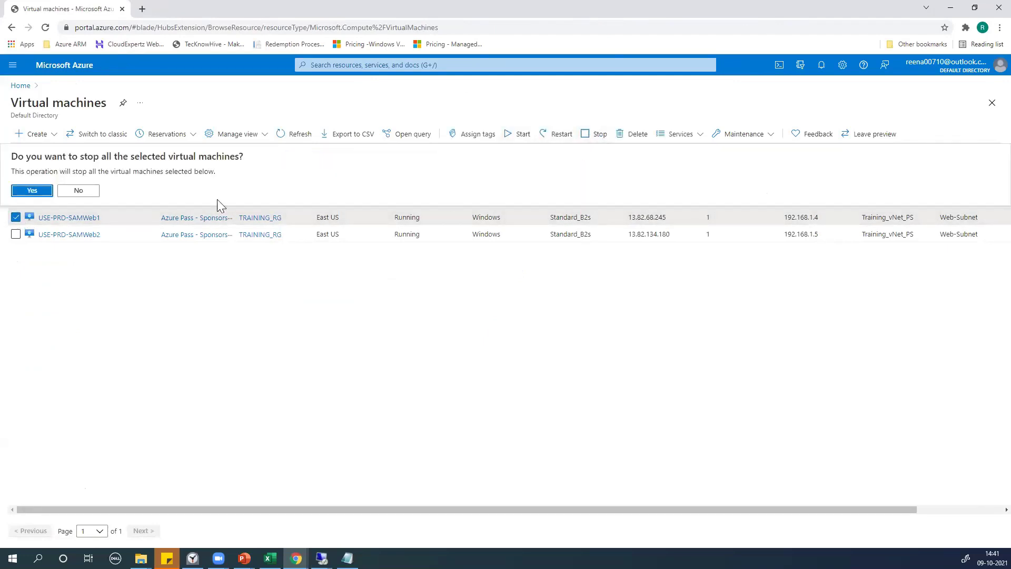
click(42, 190)
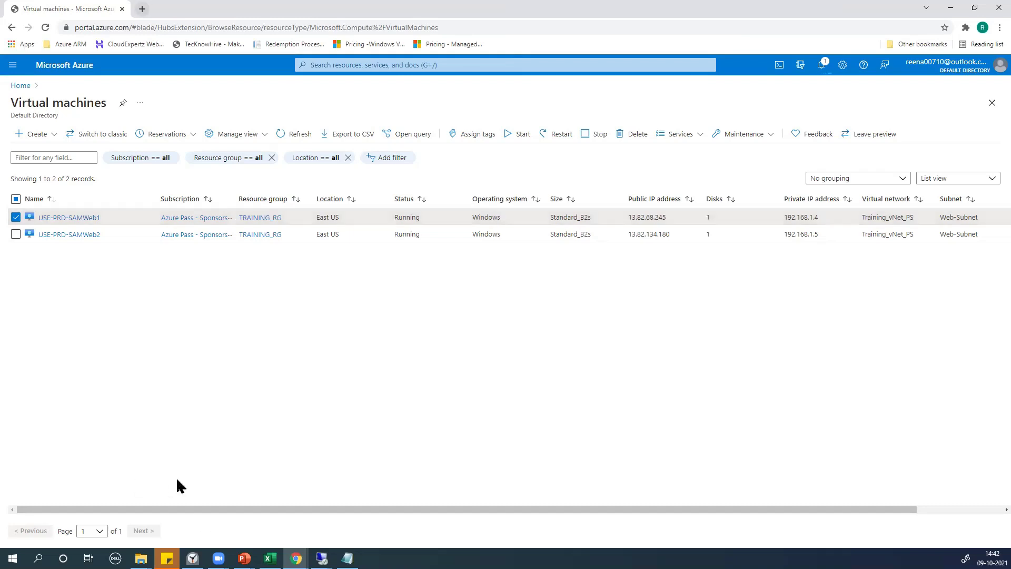
Load and reload 40.88.140.62 until the USE-PRD-SAMWeb2 form appears, then minimise Chrome
mouse_move(296, 558)
click(143, 9)
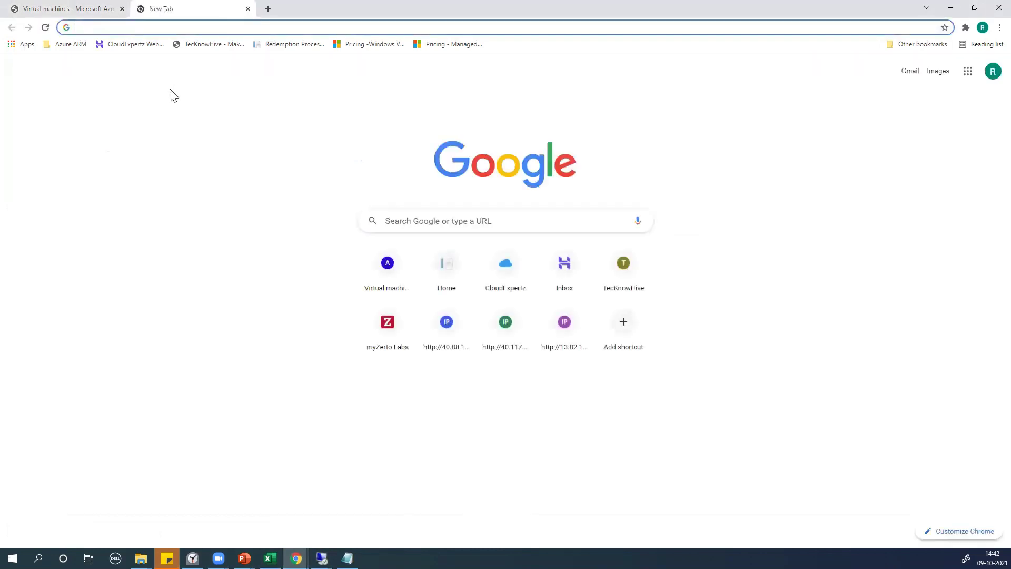
key(ctrl+v)
key(Return)
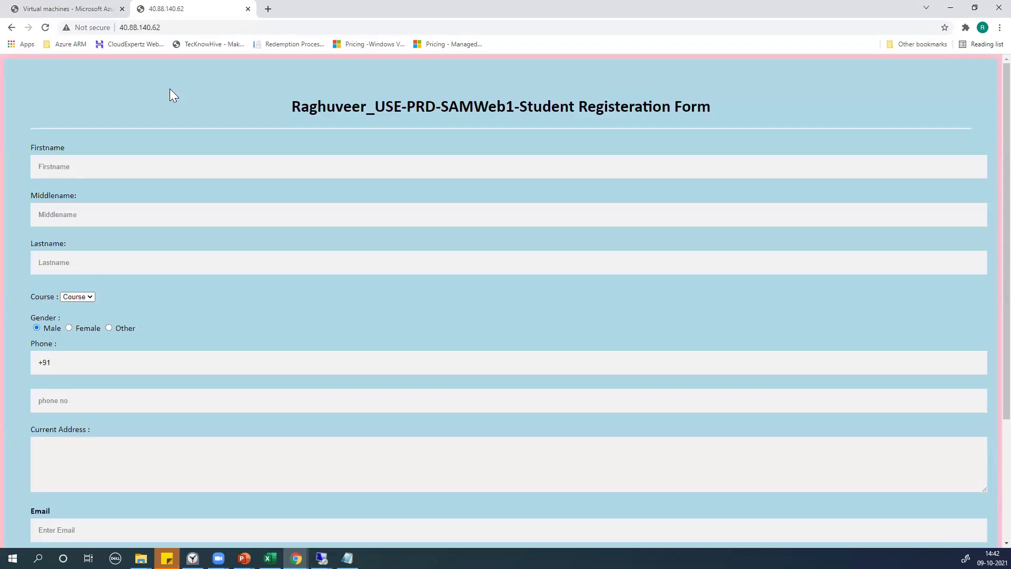
click(42, 28)
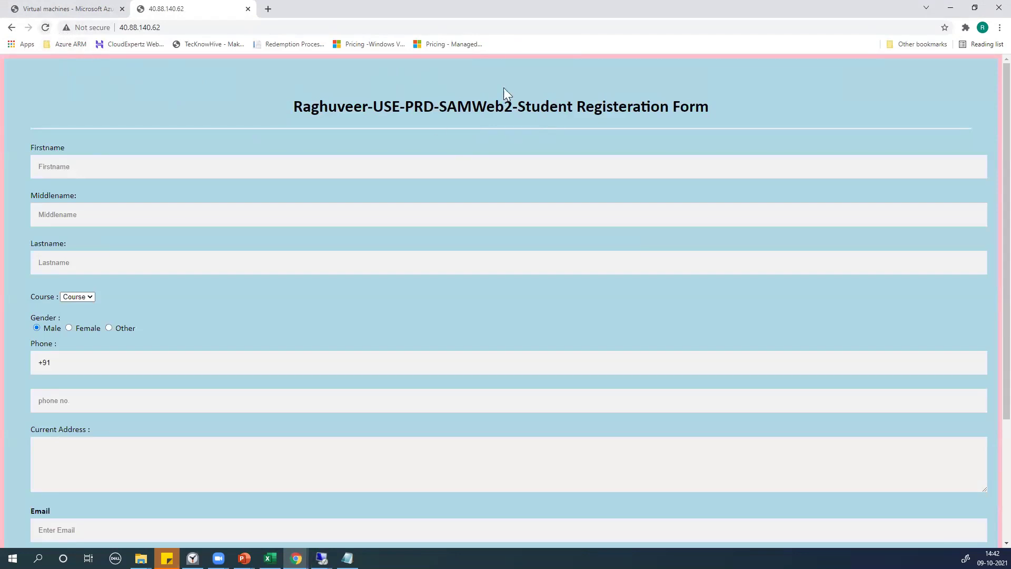
drag(466, 103, 515, 104)
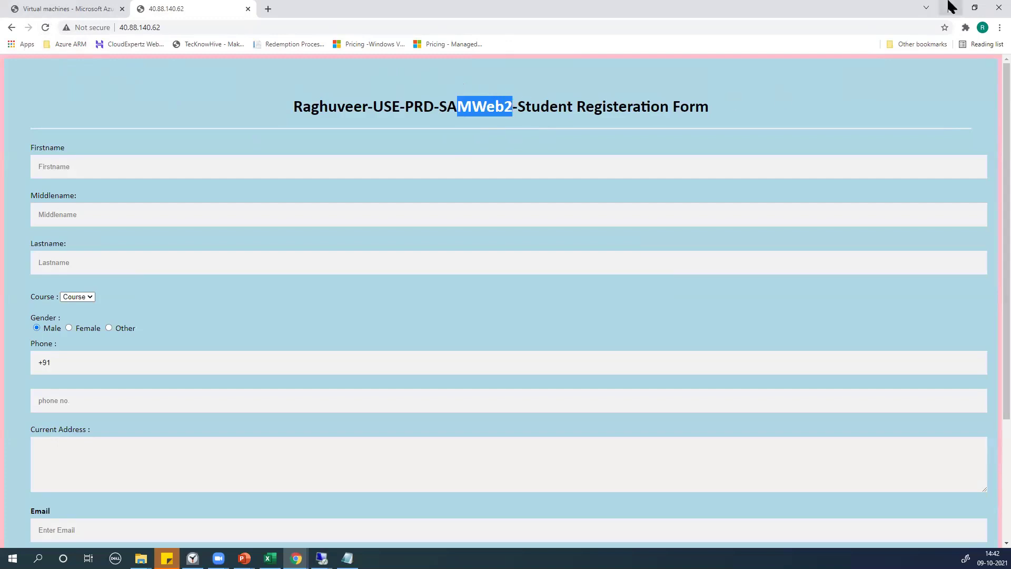
click(951, 8)
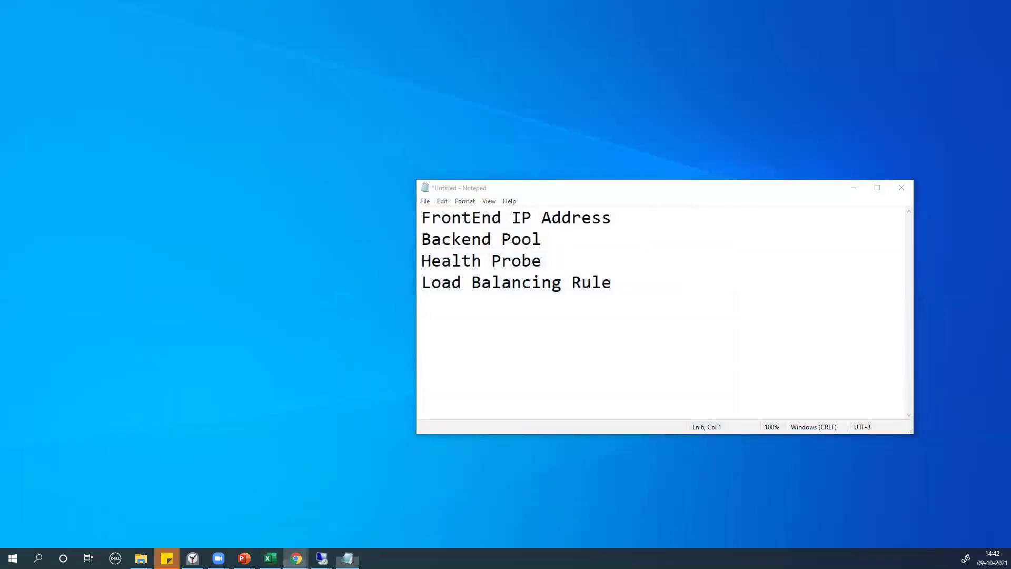
Restore Chrome and open Sample-LB from the Azure portal's Load balancers list
click(463, 514)
click(39, 8)
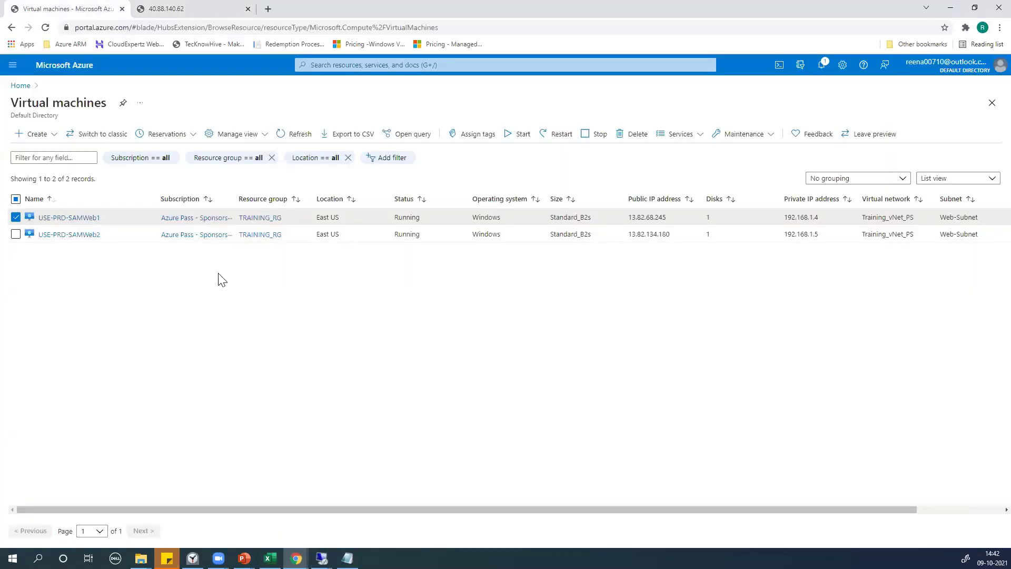
click(371, 65)
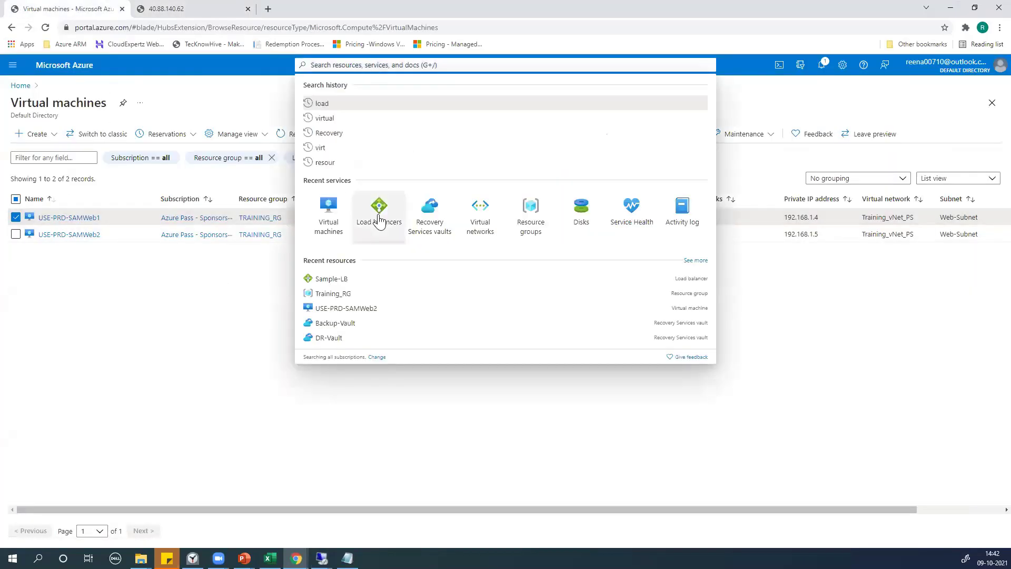
click(377, 208)
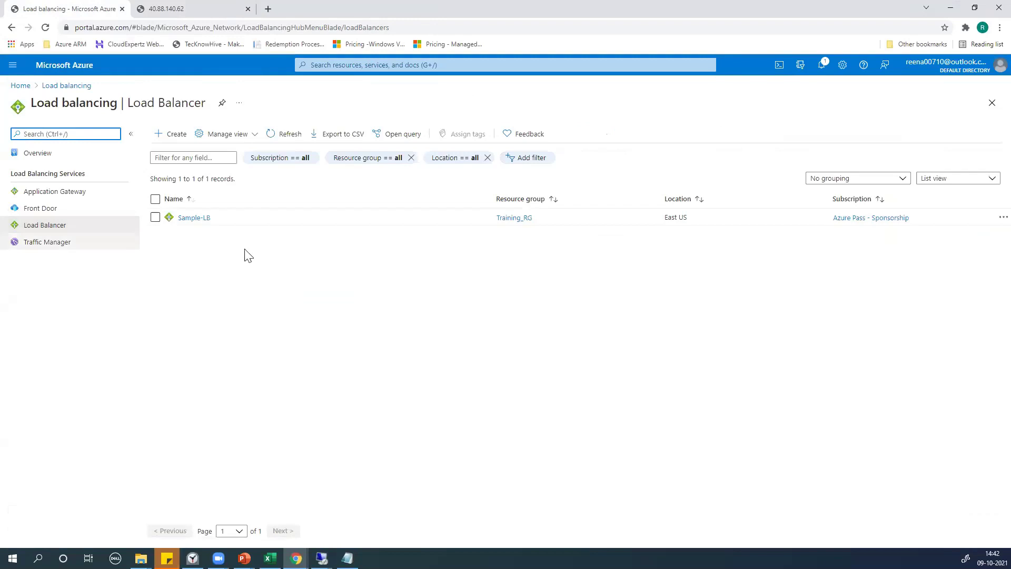
click(180, 218)
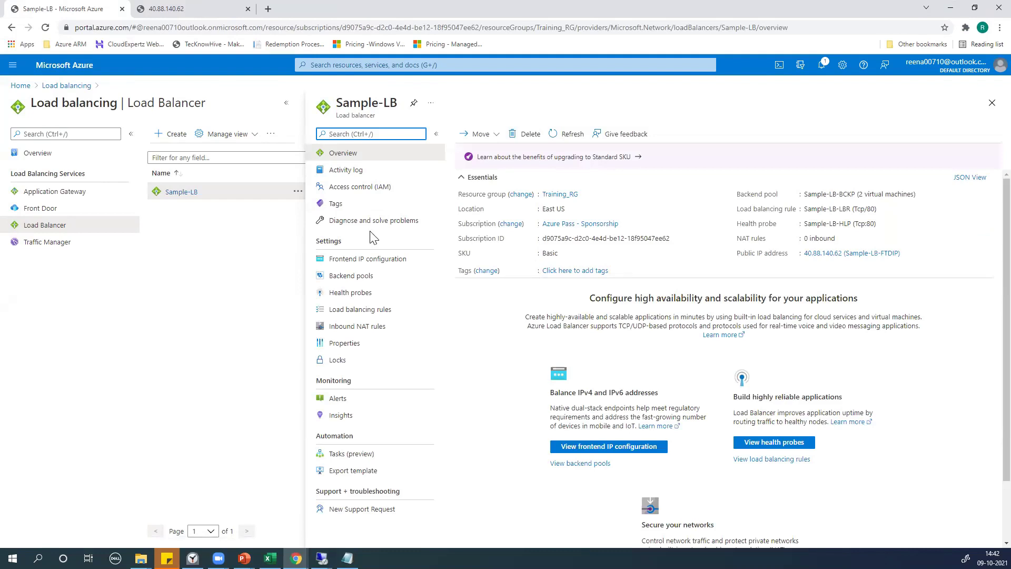
scroll(691, 272, down, 2)
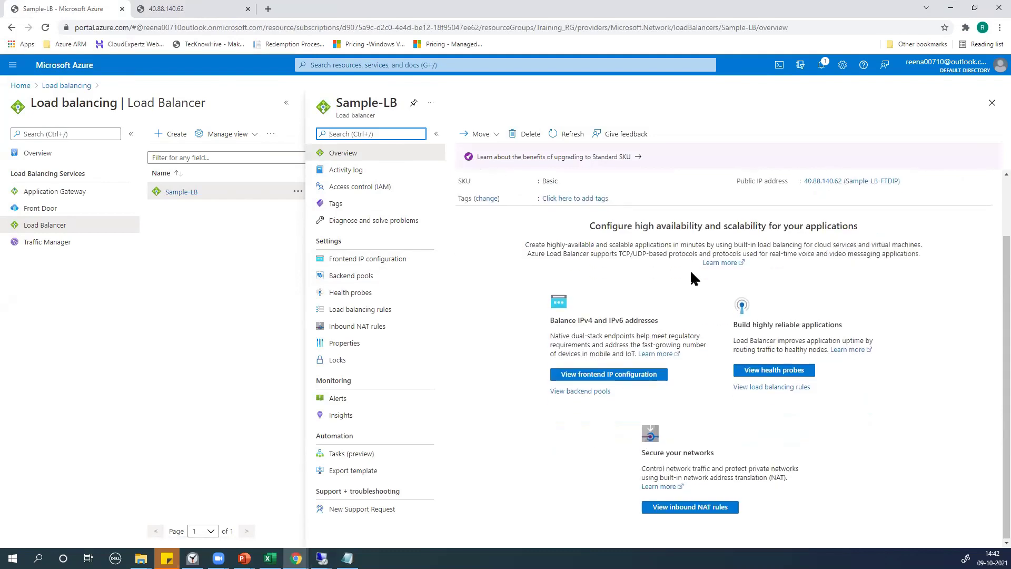
scroll(693, 275, up, 2)
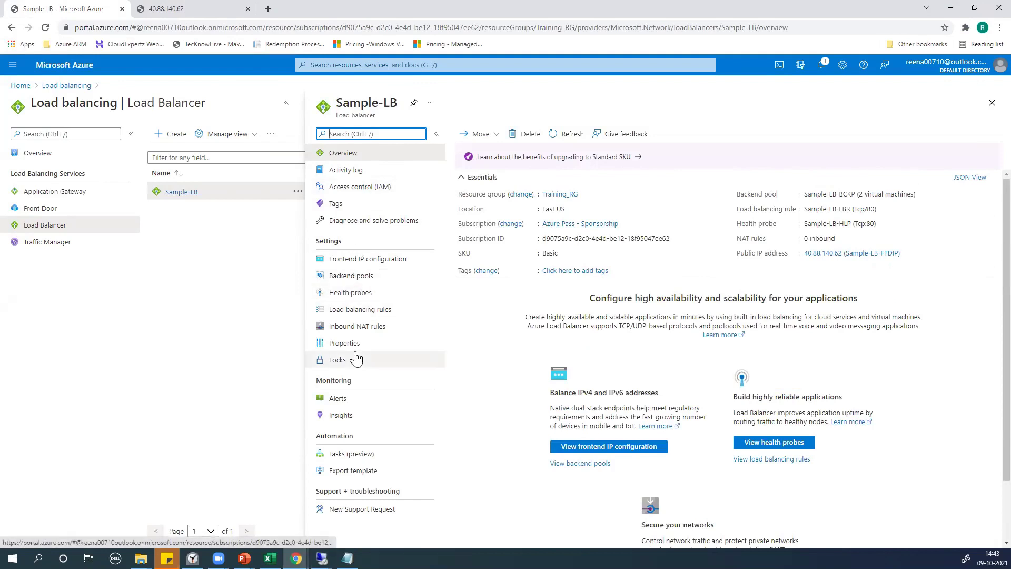
Glance at Sample-LB's empty Alerts page, then return to its Overview
click(337, 400)
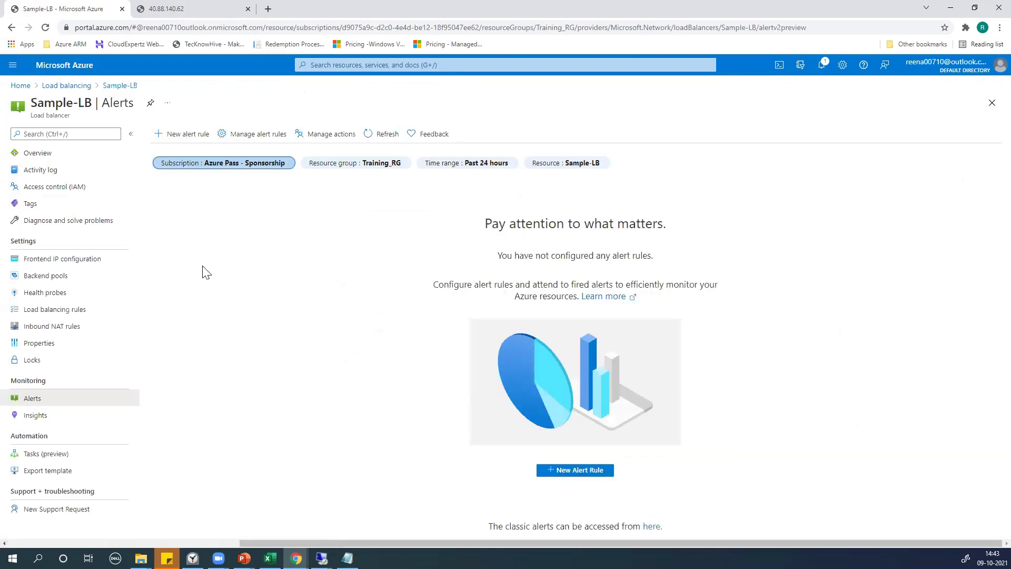
click(38, 153)
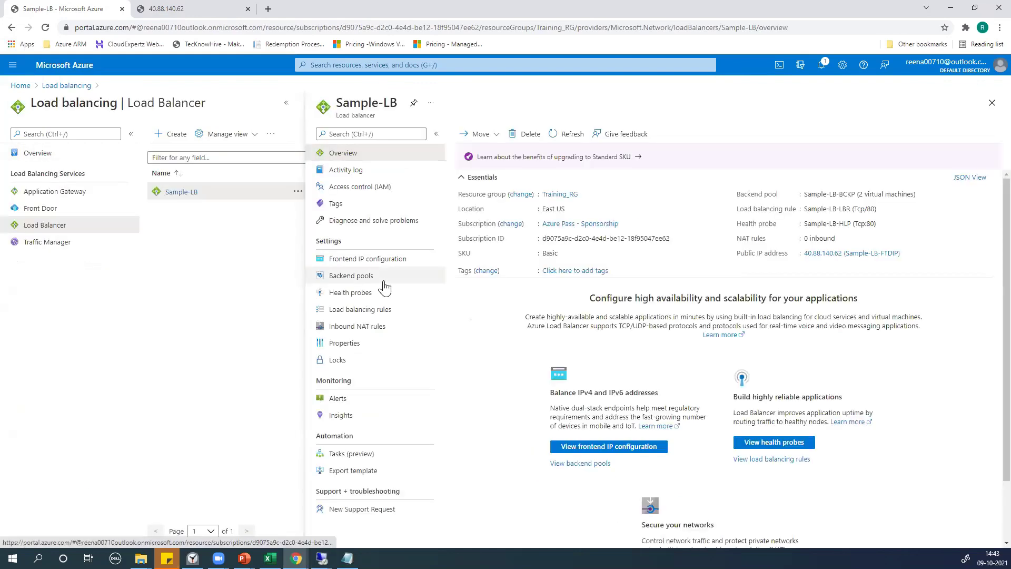
scroll(572, 306, down, 2)
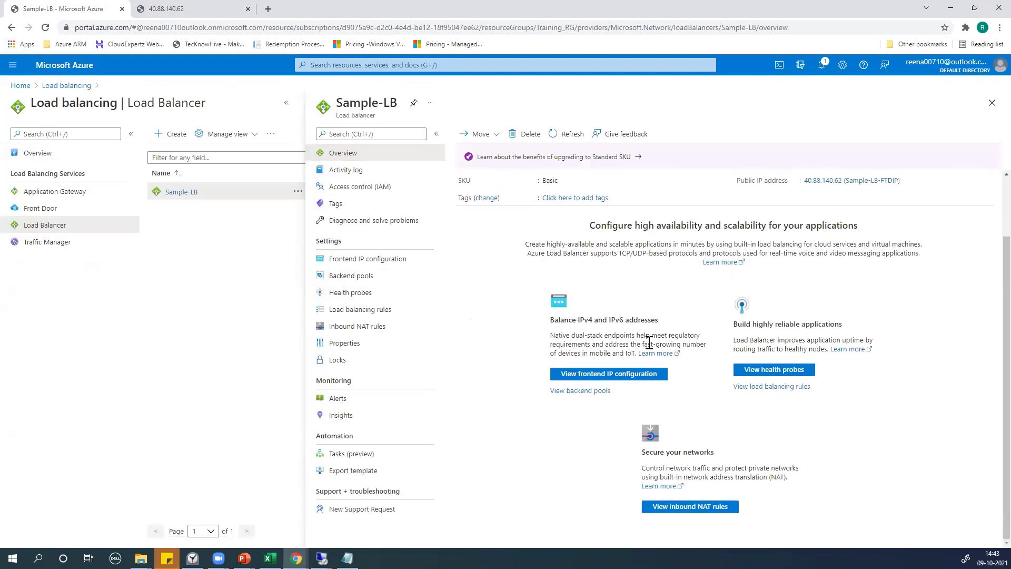
scroll(650, 343, up, 2)
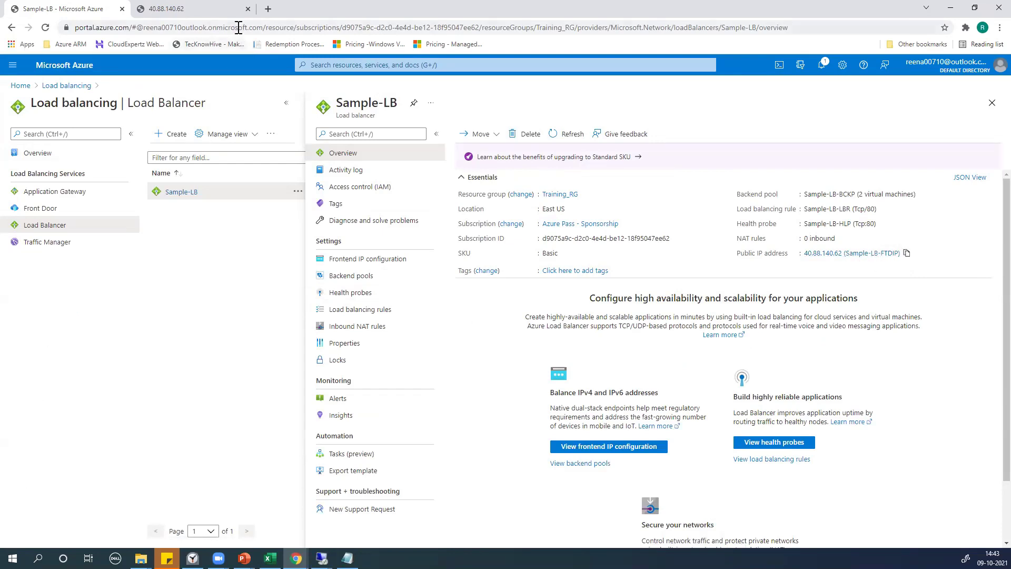
In the frontend IP tab, search the web for 'Sample-LB-FTDIP', then close that tab
click(232, 9)
click(189, 26)
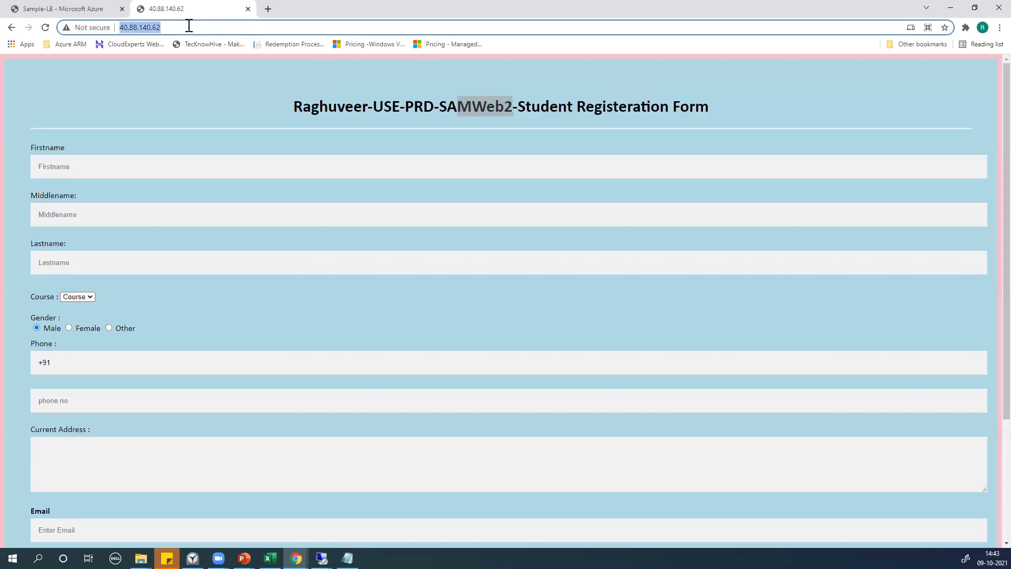
text(40.88.140.62 (Sample-LB-FTDIP))
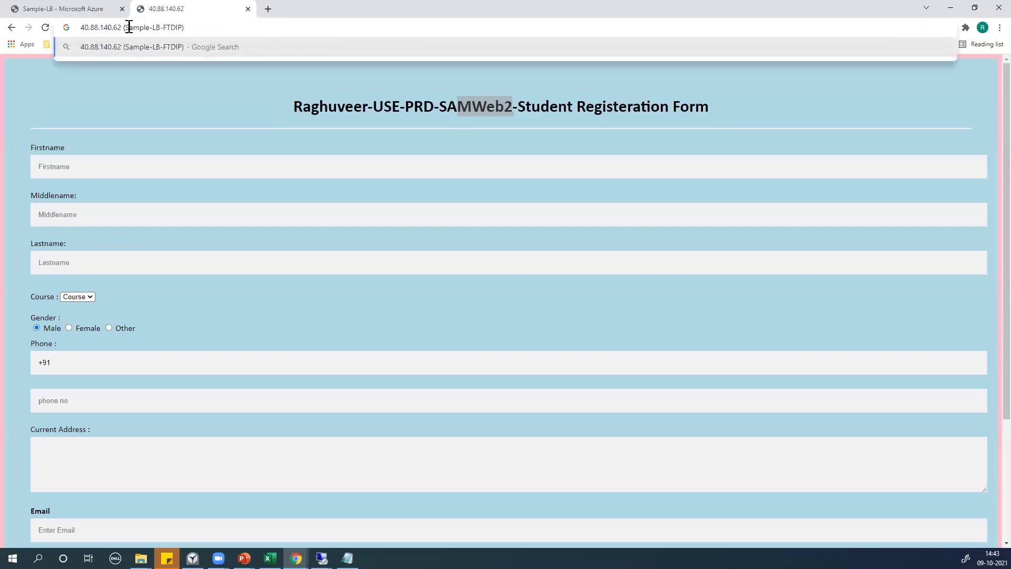
key(BackSpace)
key(BackSpace)
key(BackSpace)
key(BackSpace)
key(BackSpace)
key(BackSpace)
key(BackSpace)
key(BackSpace)
key(BackSpace)
key(BackSpace)
key(BackSpace)
key(BackSpace)
key(BackSpace)
key(BackSpace)
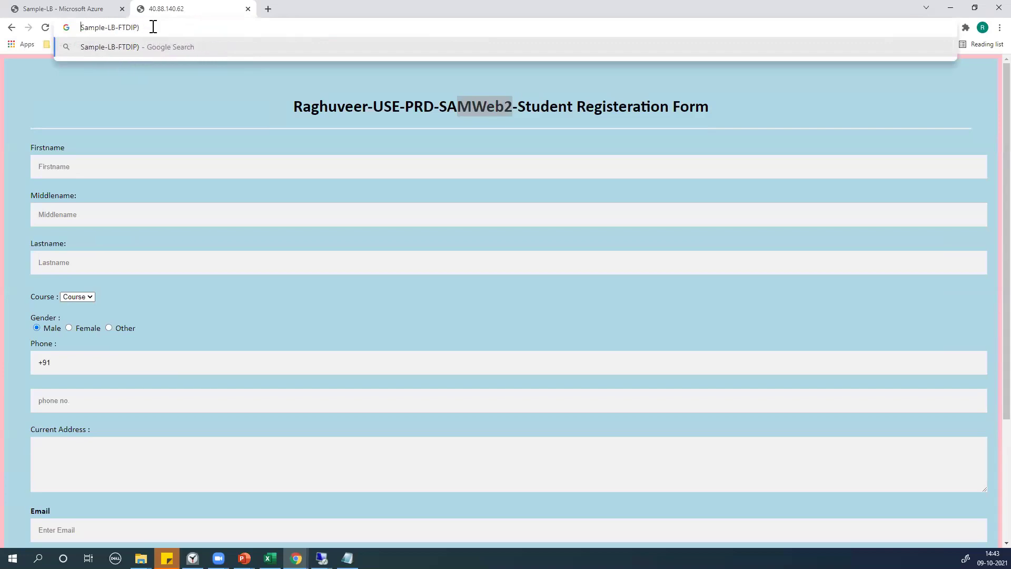
click(165, 26)
key(BackSpace)
key(Return)
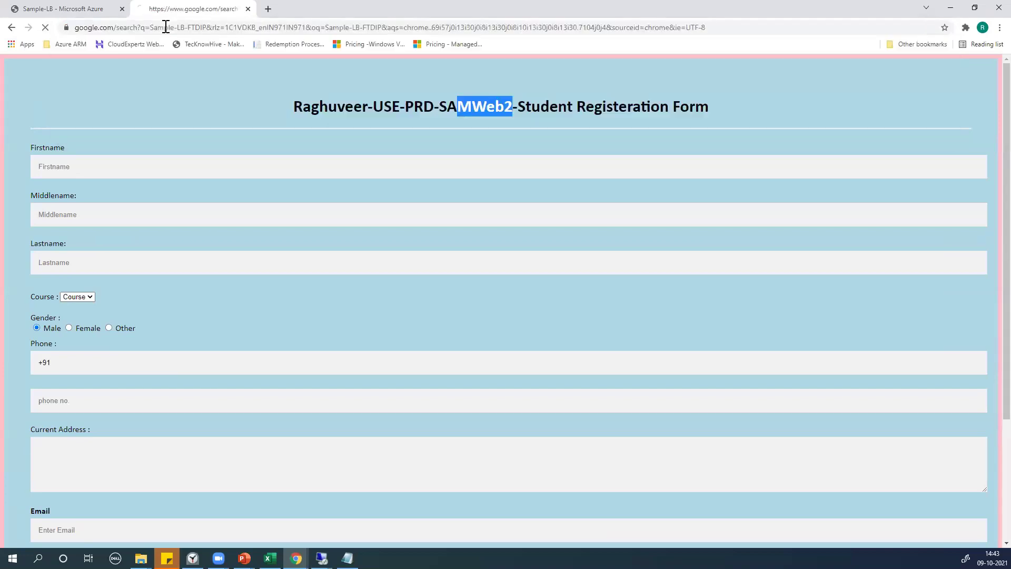
click(248, 9)
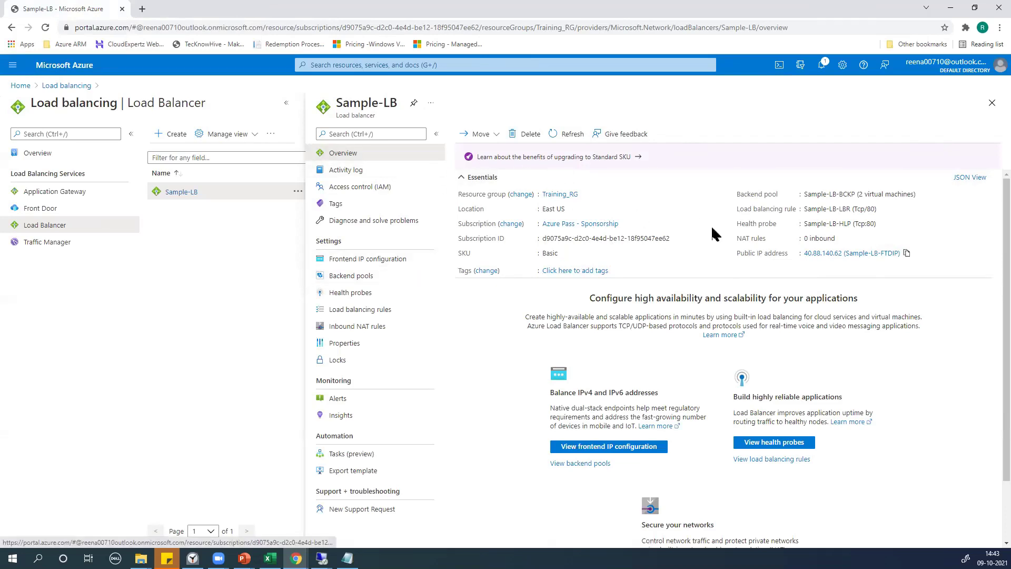
click(835, 253)
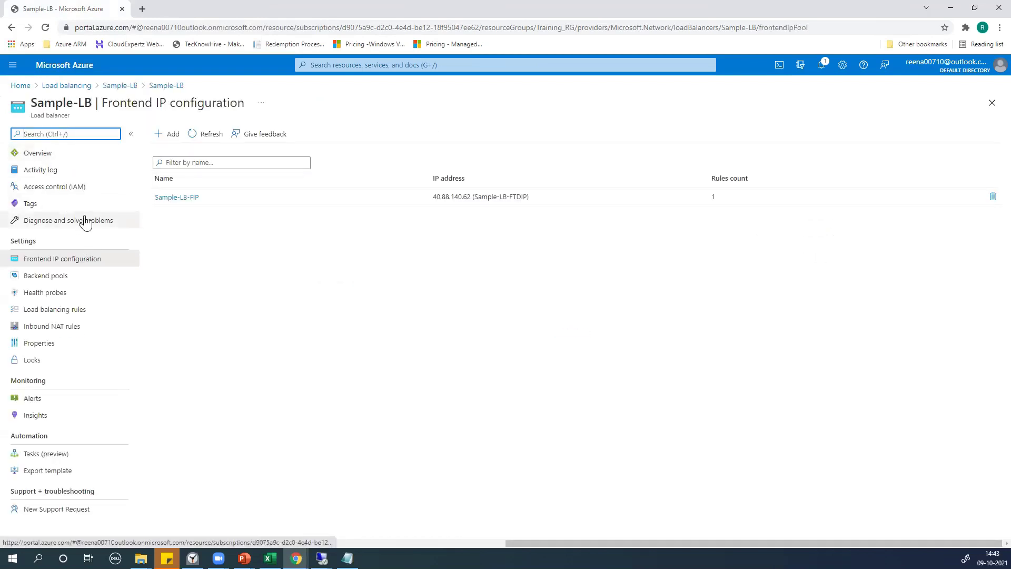
click(169, 199)
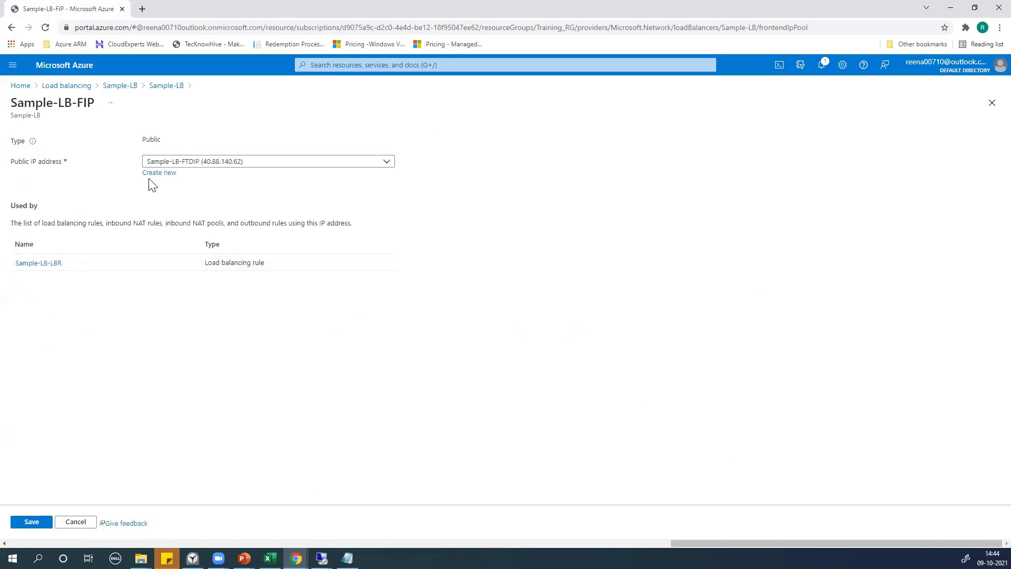
click(333, 65)
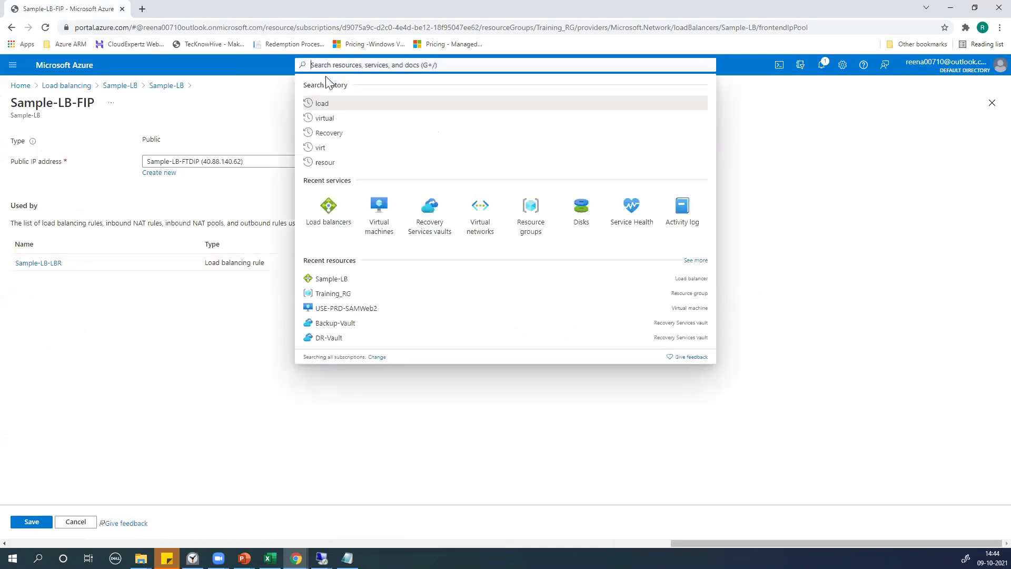
click(342, 207)
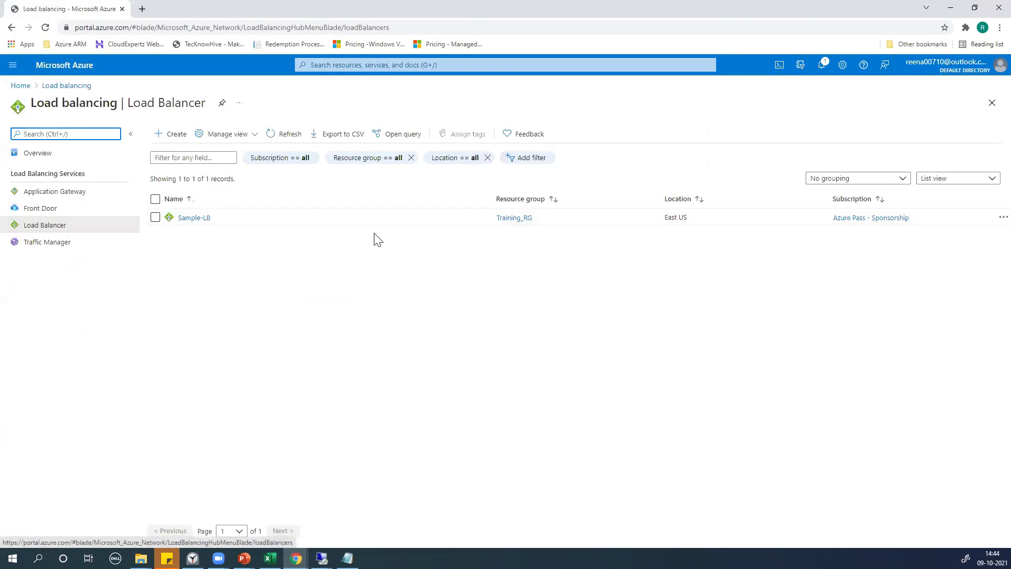
click(196, 218)
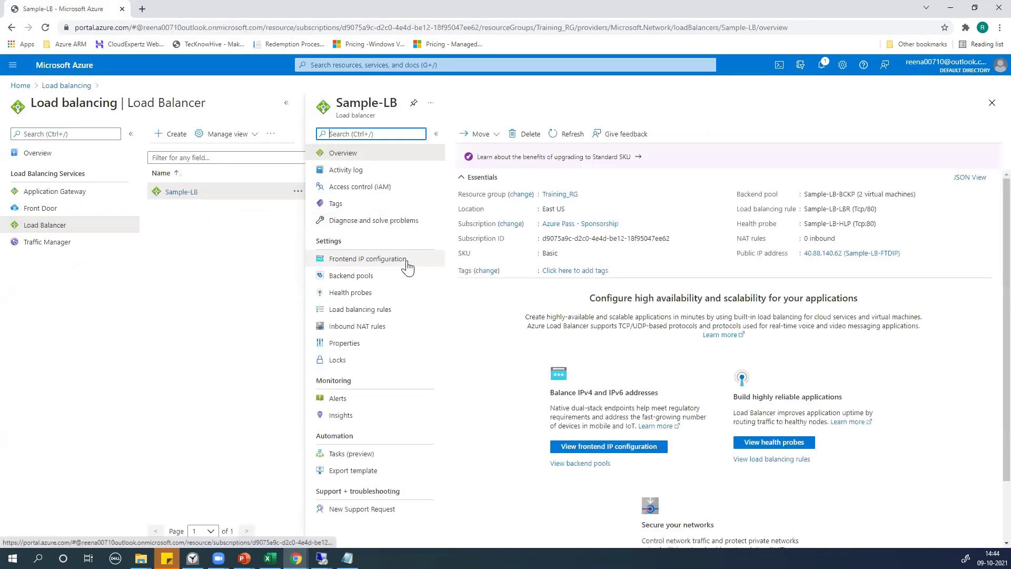